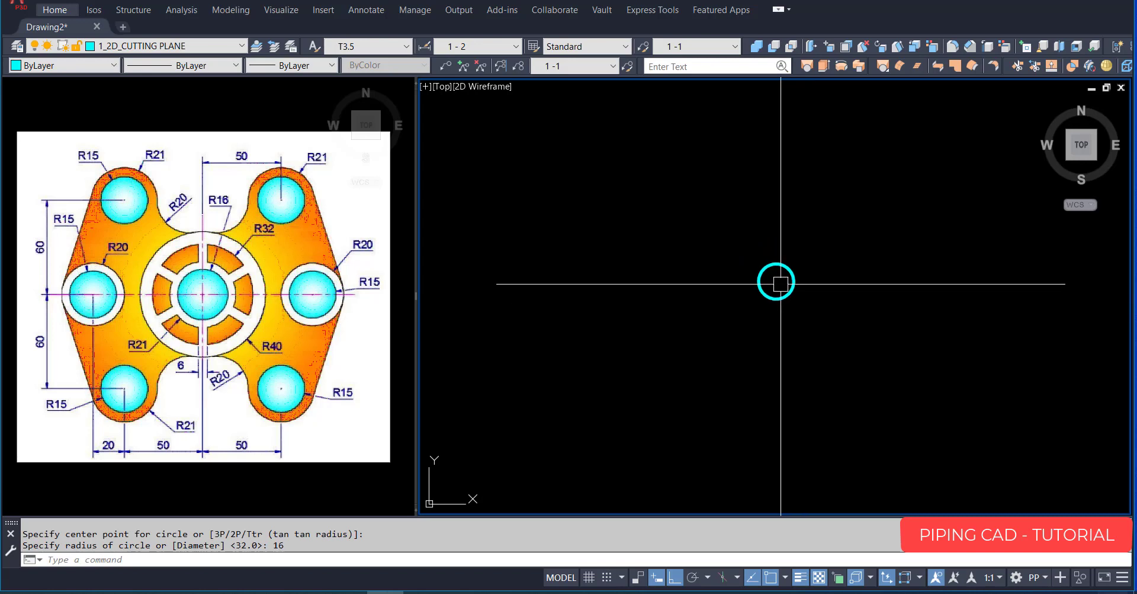
Draw a circle of radius 21 concentric with the existing radius 16 circle.
middle_click_drag(781, 284, 808, 309)
key("space")
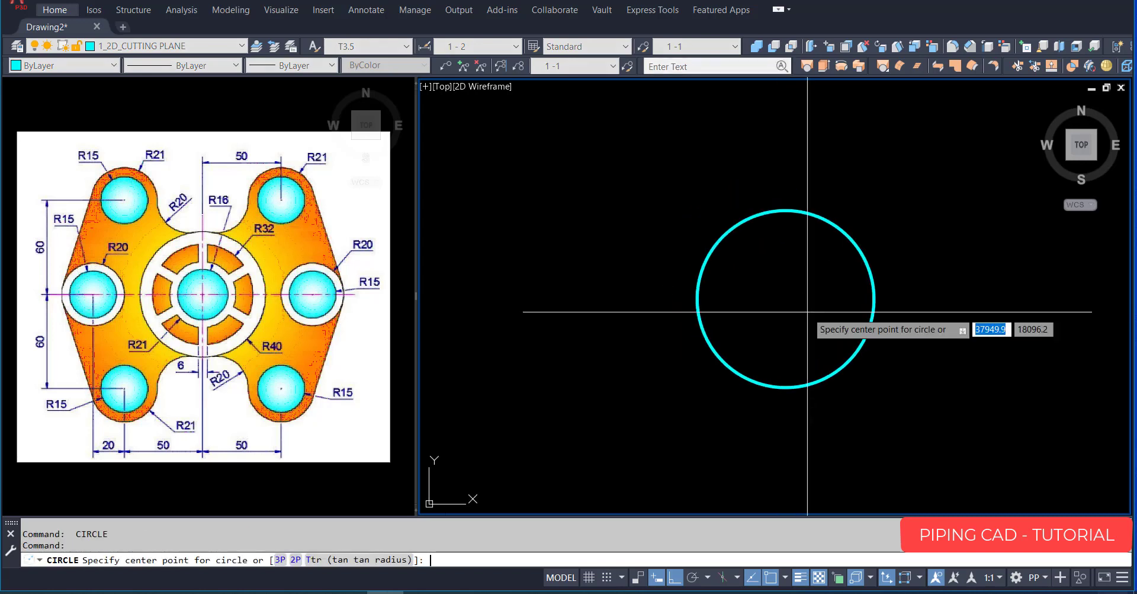
left_click(786, 300)
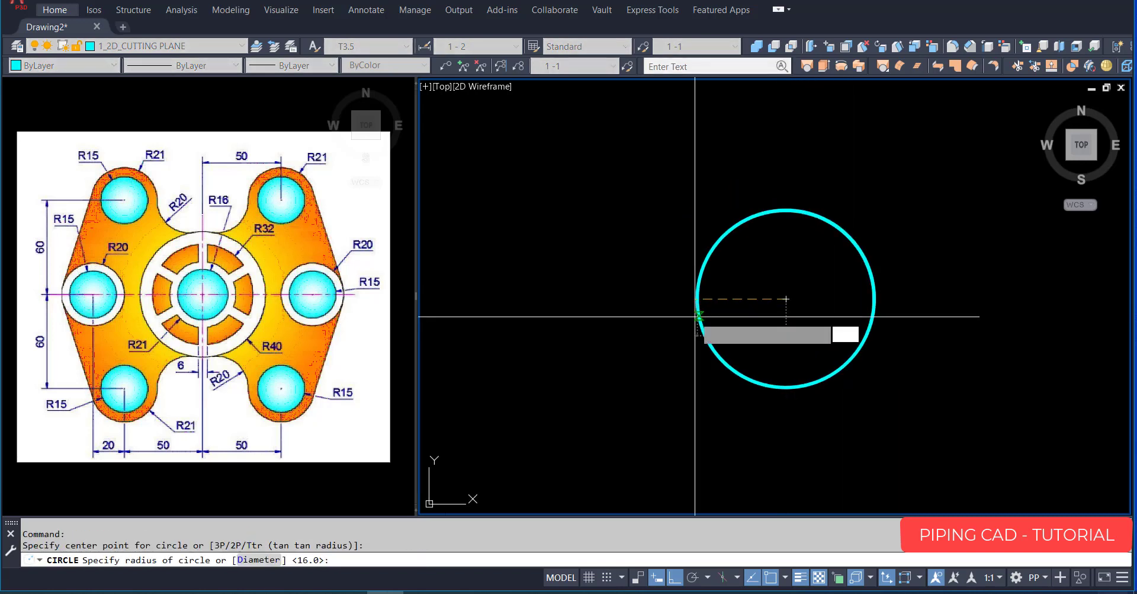
type("21")
key("Return")
Draw two more circles of radius 32 and 40 on the same centre.
key("Return")
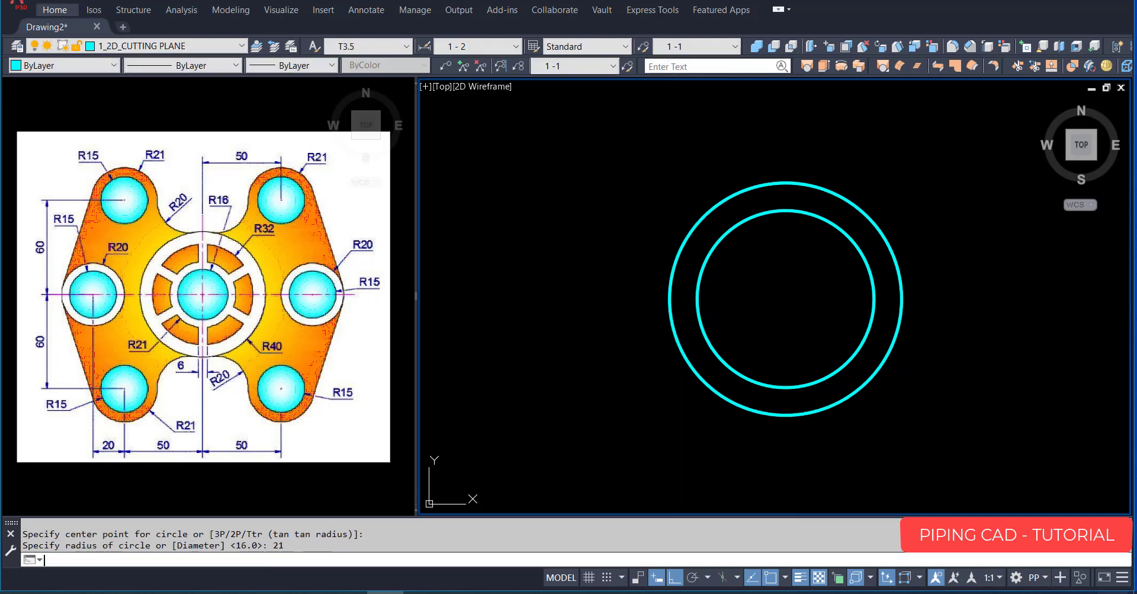
left_click(786, 298)
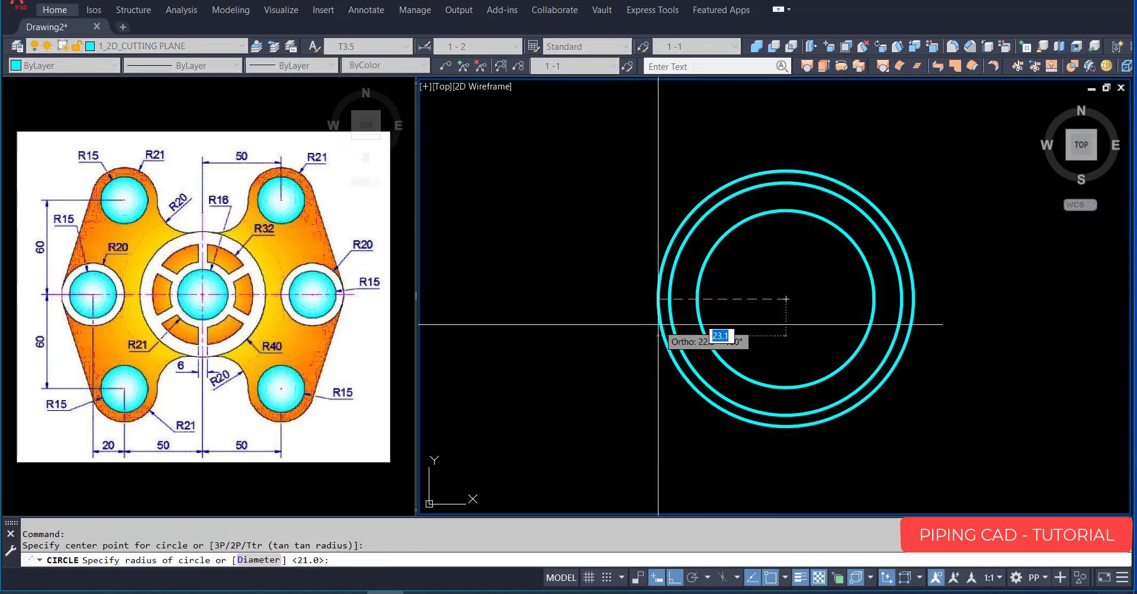
key("Return")
key("Return")
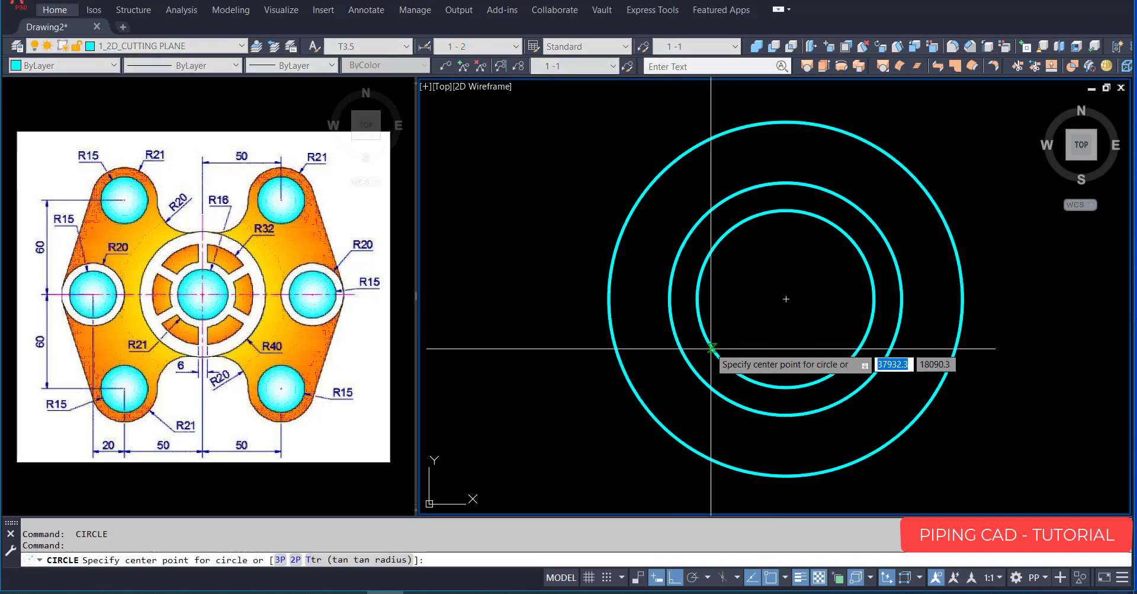
left_click(786, 299)
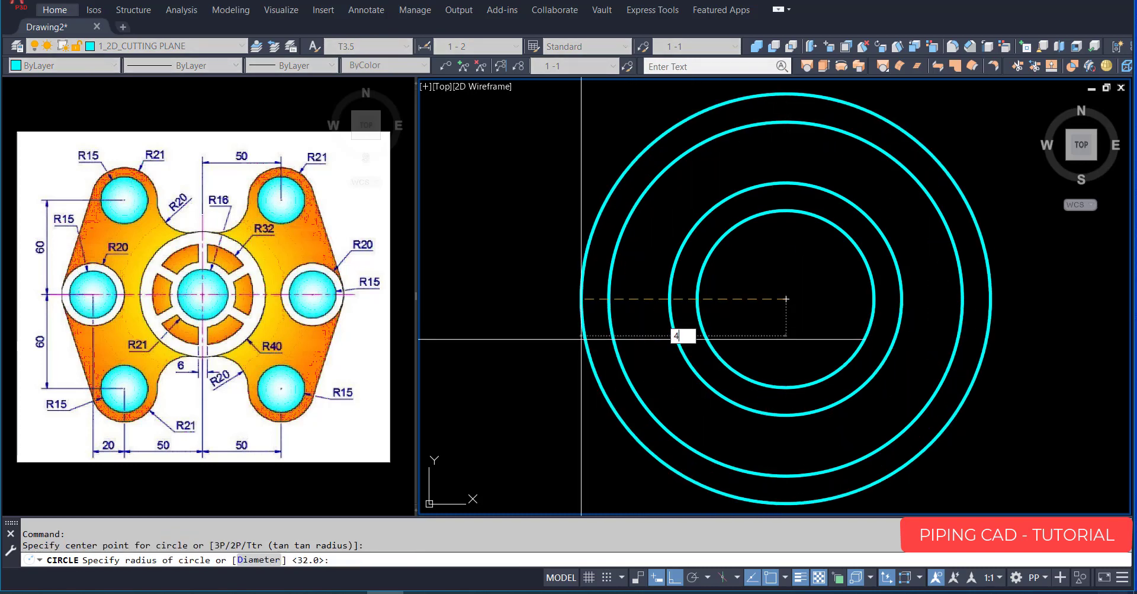
key("Return")
Draw a vertical line beside the concentric circles, longer than the outer circle's diameter.
scroll(668, 289, "down", 5)
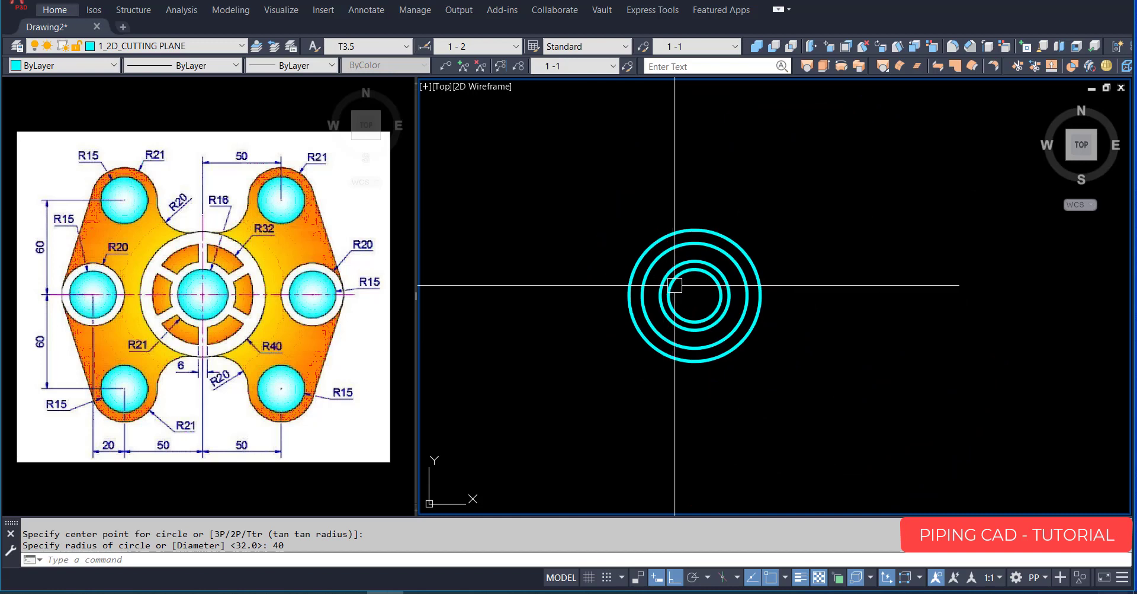
mouse_move(657, 281)
middle_mouse_down()
mouse_move(764, 289)
mouse_move(777, 273)
middle_mouse_up()
scroll(800, 277, "up", 2)
type("l")
key("Return")
left_click(623, 198)
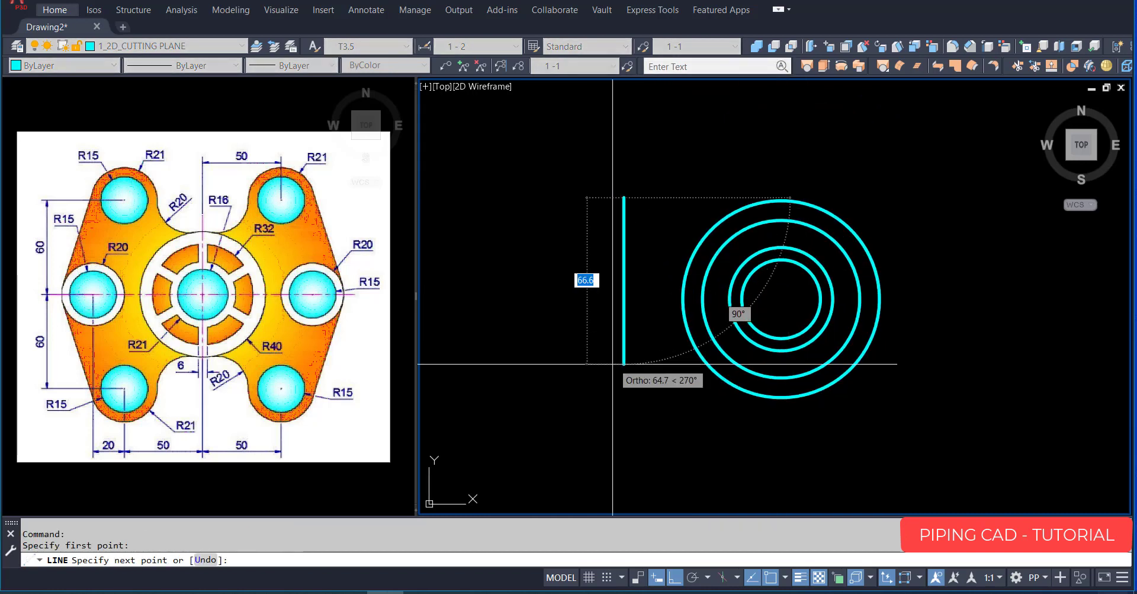
left_click(600, 452)
key("Return")
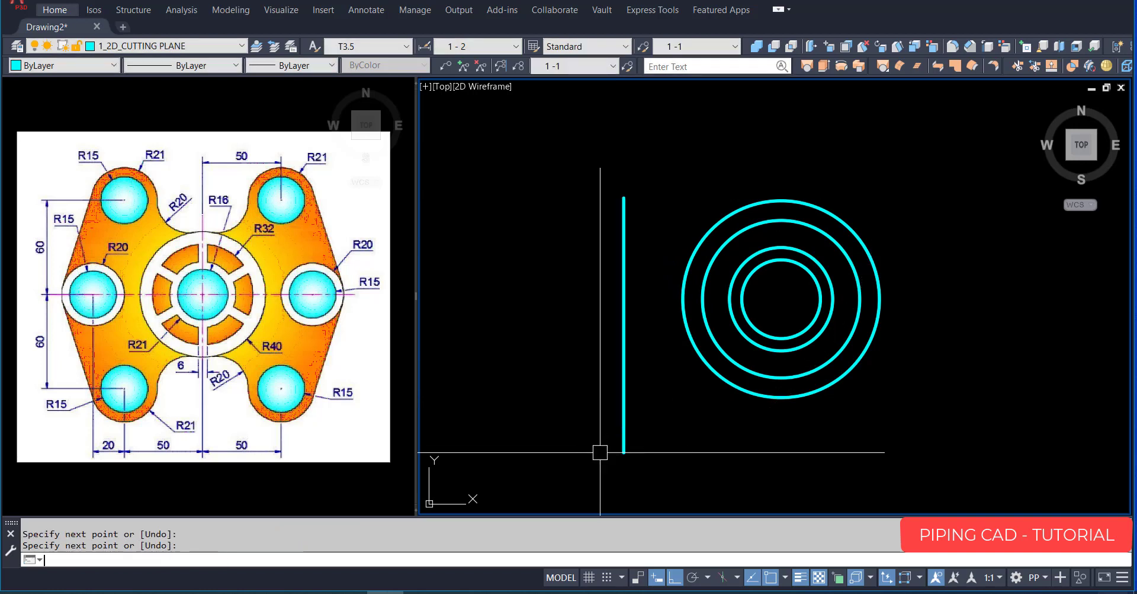
Move the vertical line by its midpoint onto the centre of the concentric circles.
type("m")
key("Return")
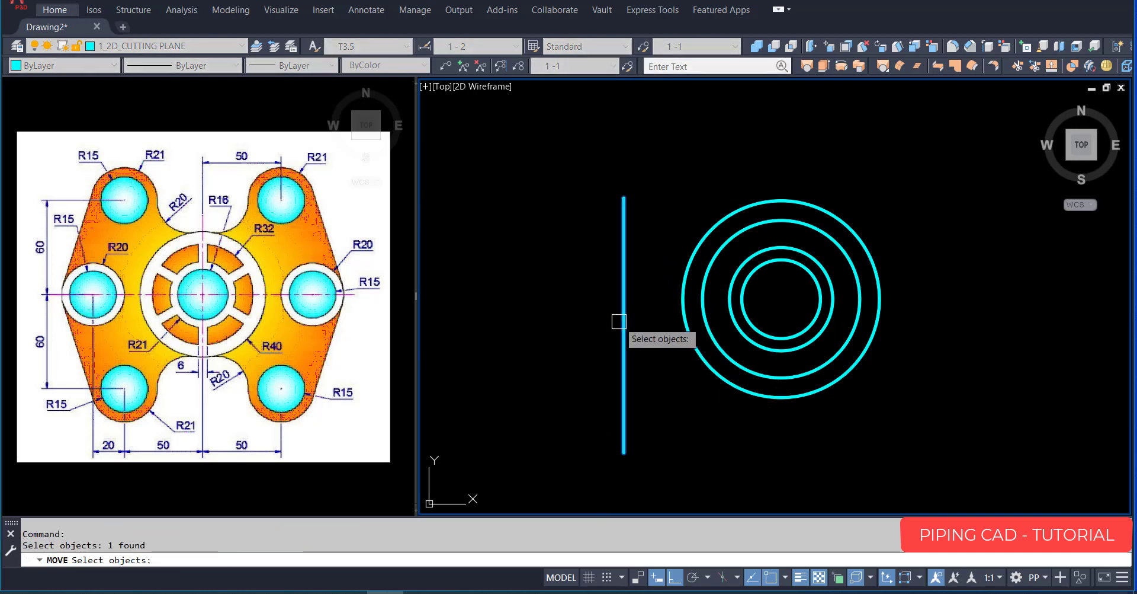
key("Return")
left_click(623, 324)
scroll(787, 317, "down", 1)
scroll(792, 300, "up", 3)
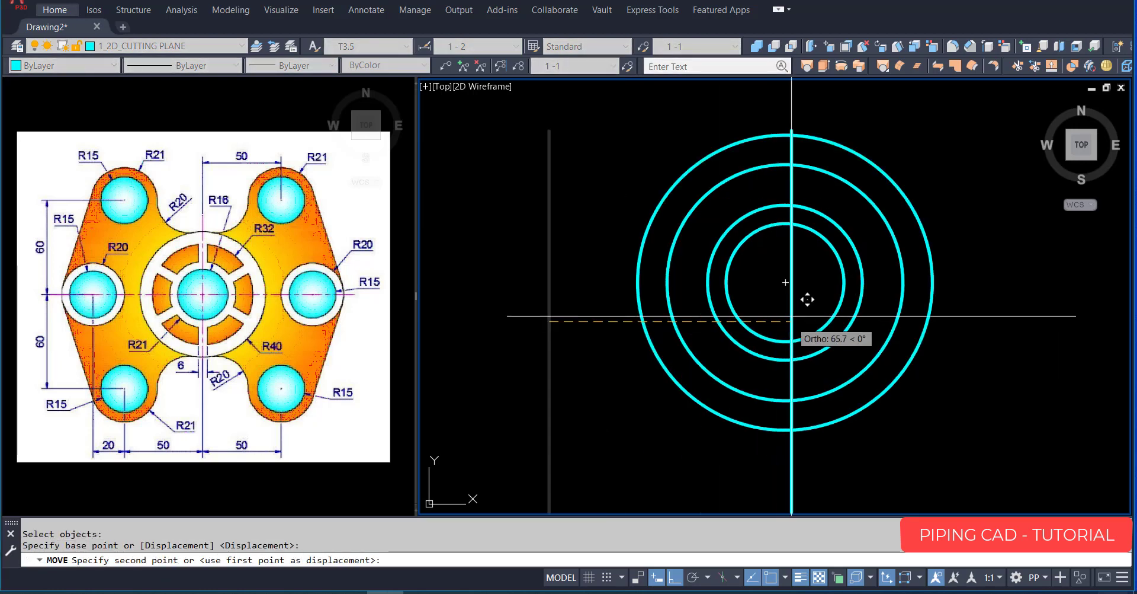
left_click(787, 282)
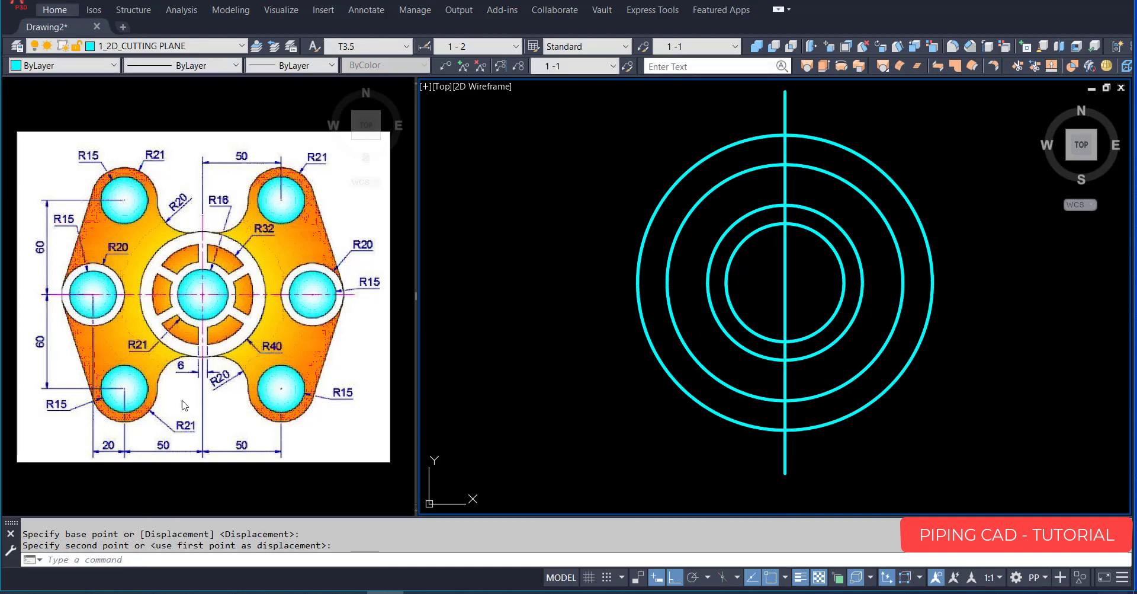
Offset the vertical centre line by 3 to both sides.
type("o")
key("Return")
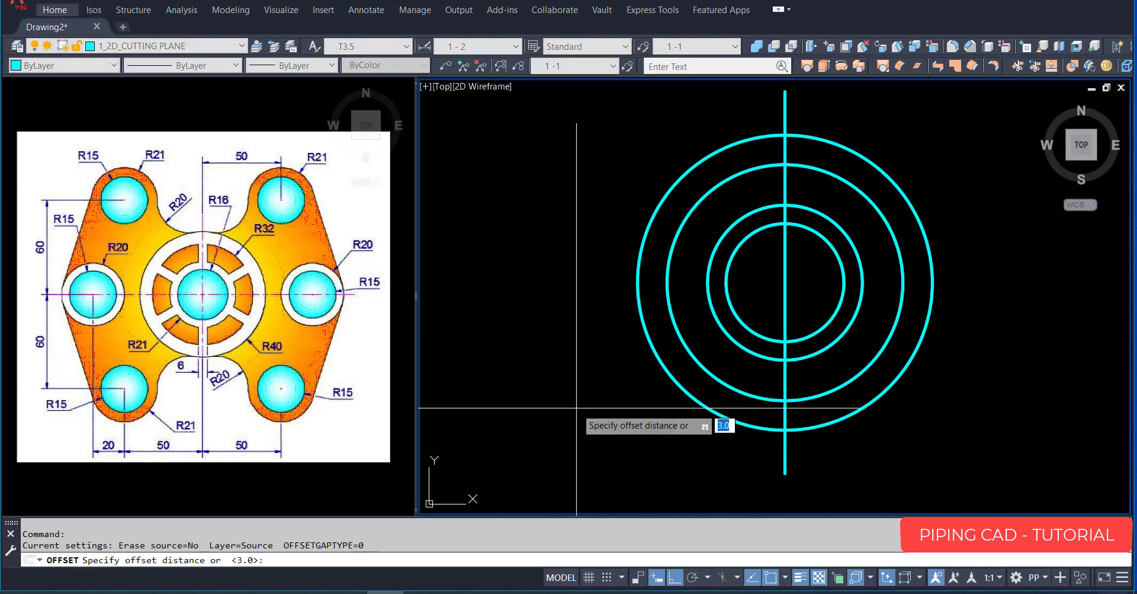
key("Return")
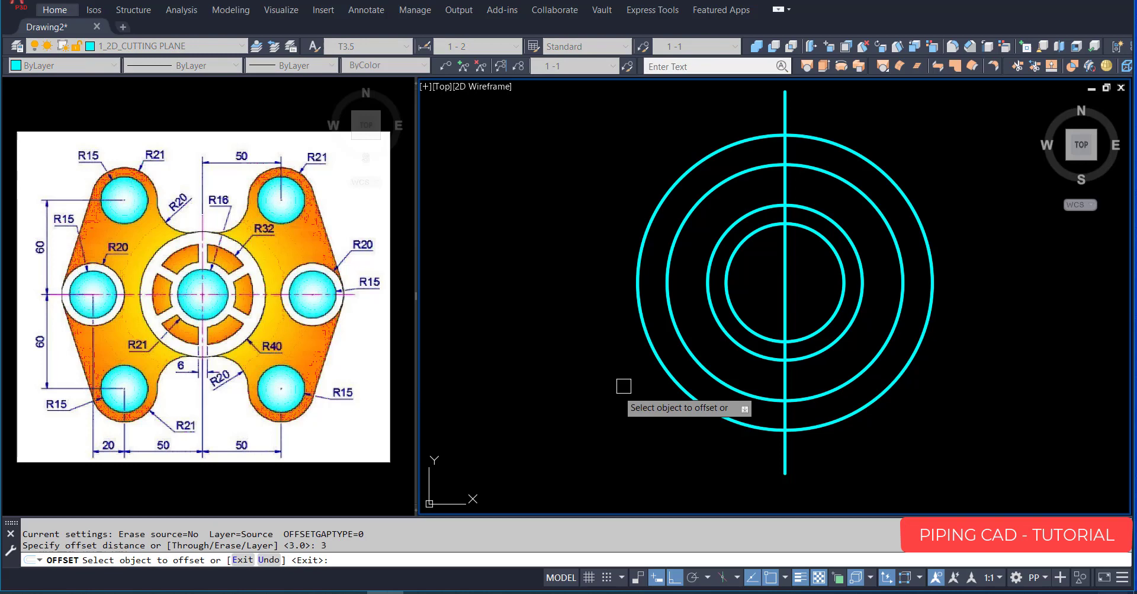
left_click(786, 265)
left_click(771, 281)
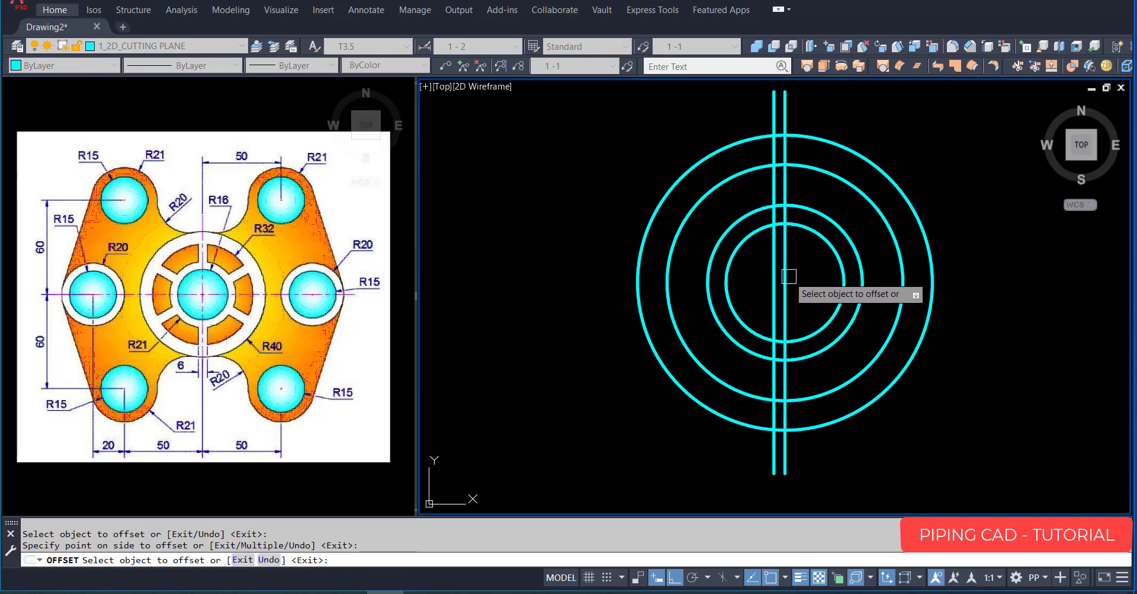
left_click(789, 276)
left_click(792, 272)
key("Escape")
Trim the upper arcs of the radius 32 and radius 21 circles between the two offset lines.
middle_click_drag(788, 256, 683, 311)
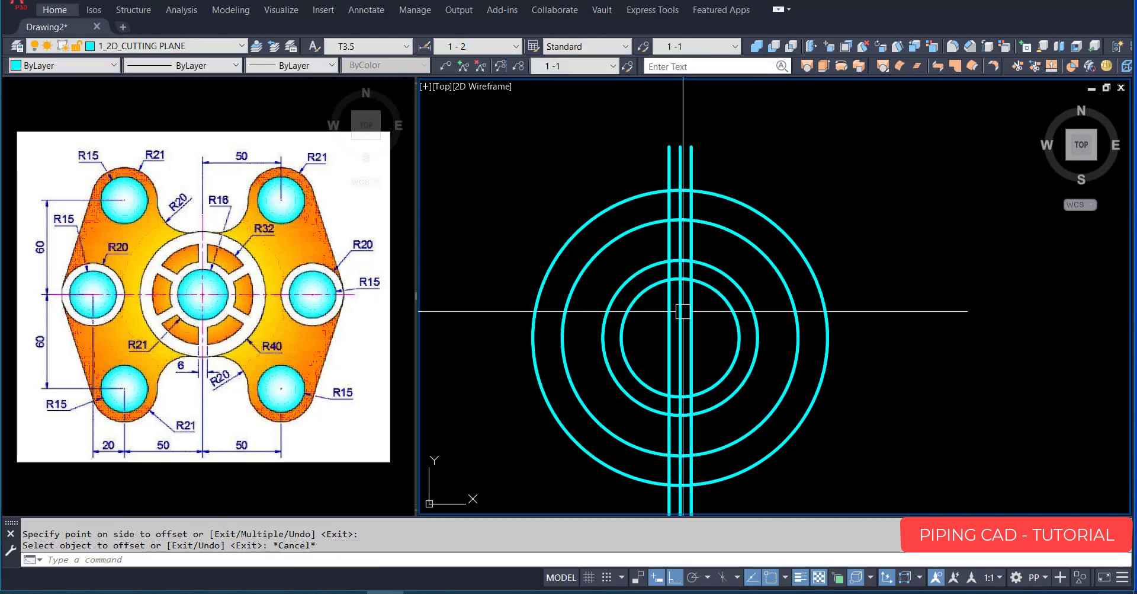
scroll(683, 310, "up", 2)
key("Escape")
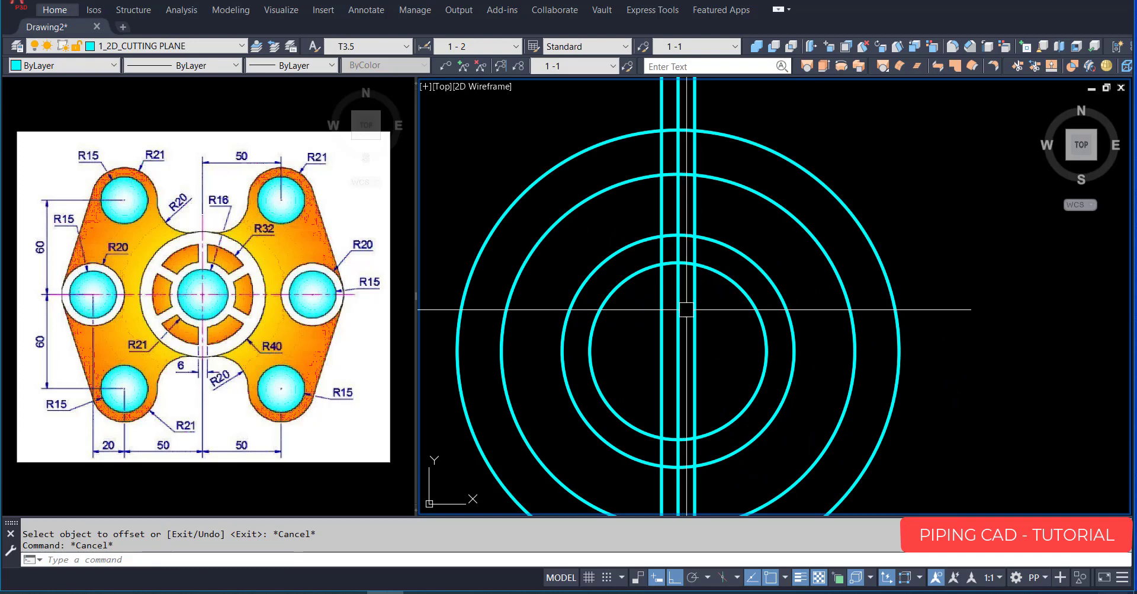
key("Return")
scroll(670, 176, "up", 3)
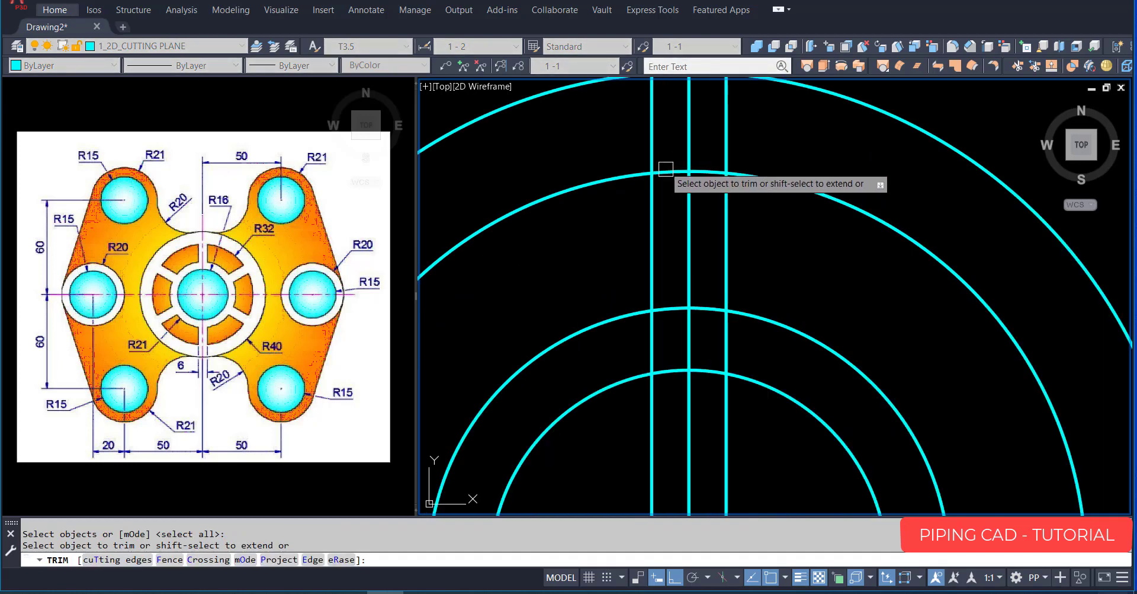
left_click(714, 172)
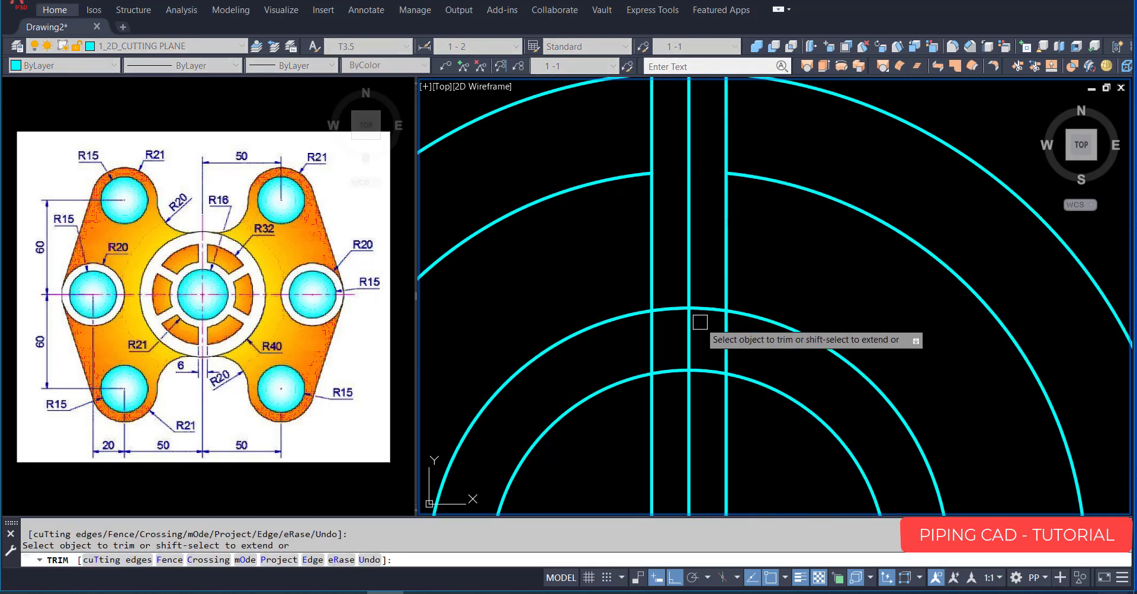
scroll(676, 307, "down", 3)
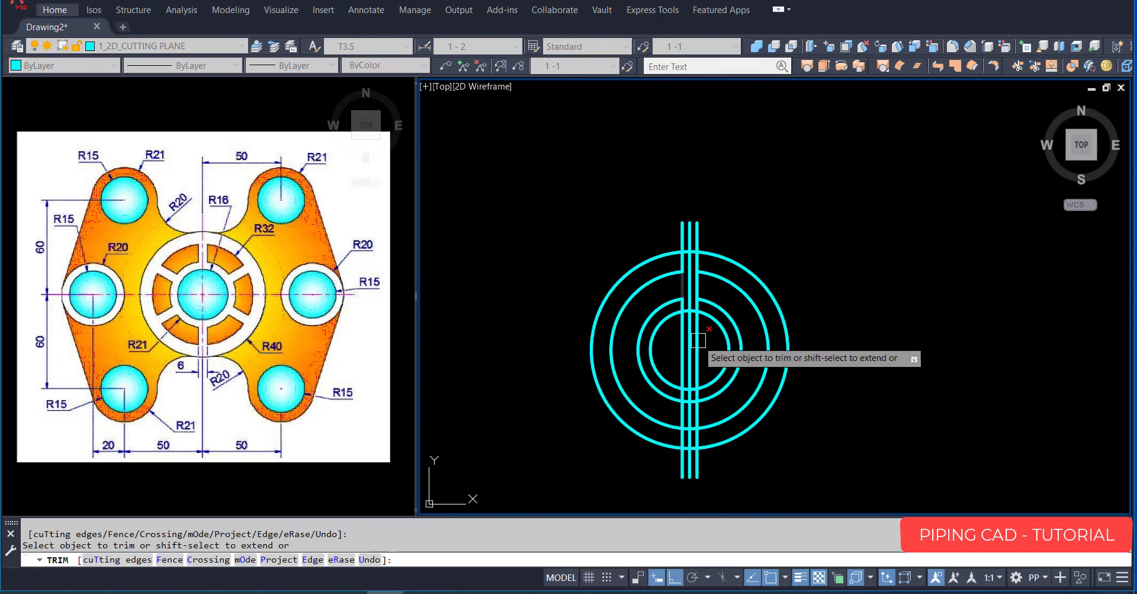
Trim the lower arcs of the radius 21 and radius 32 circles between the two offset lines.
scroll(684, 356, "up", 3)
left_click(669, 406)
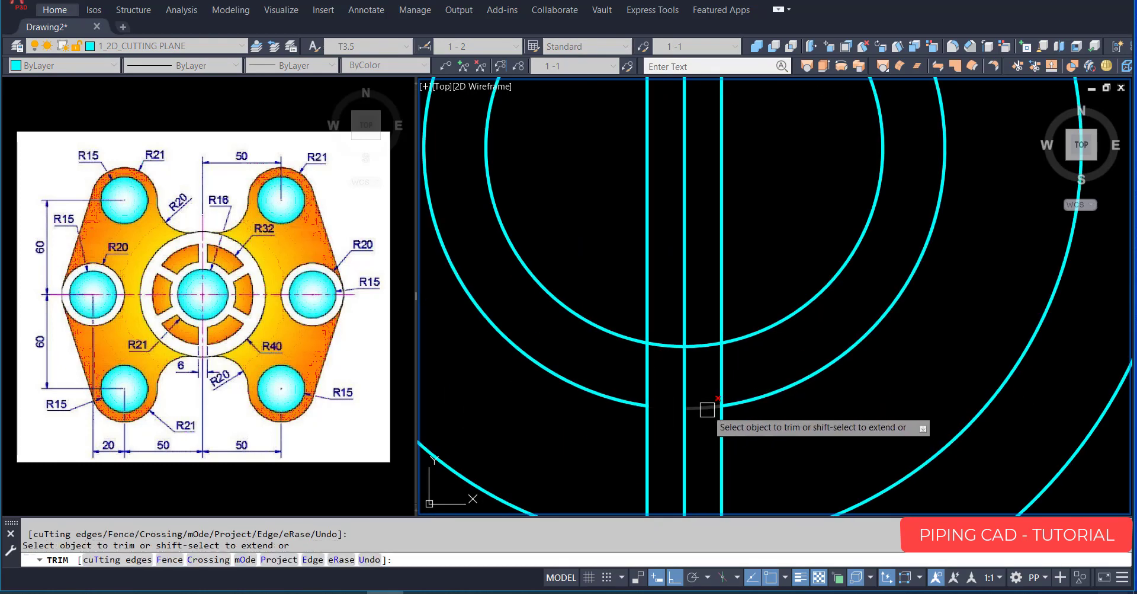
scroll(699, 432, "down", 3)
scroll(670, 342, "up", 3)
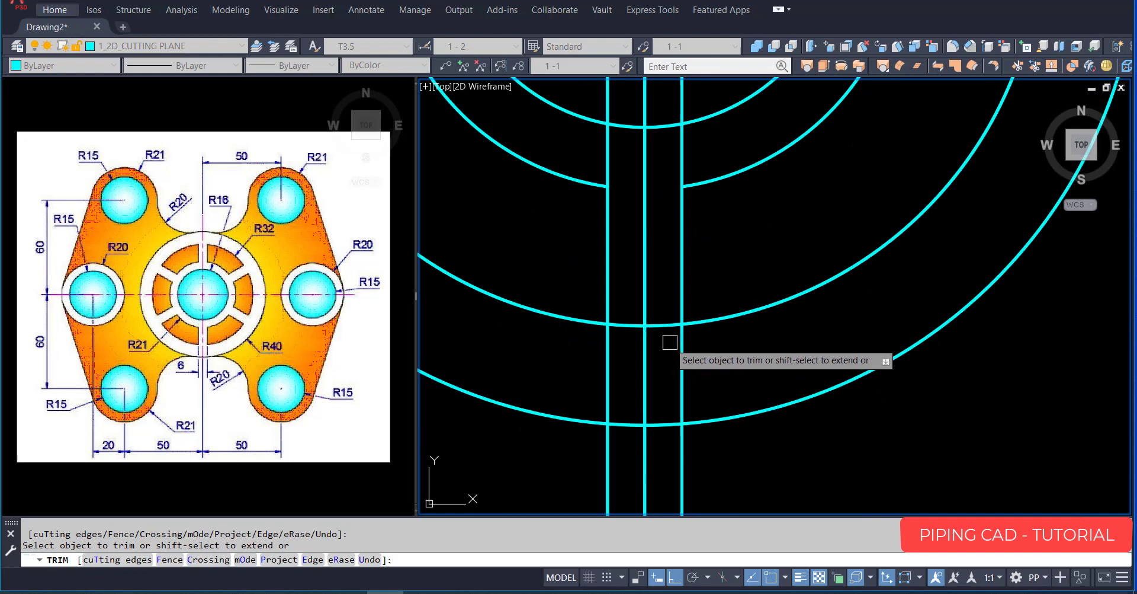
left_click(664, 324)
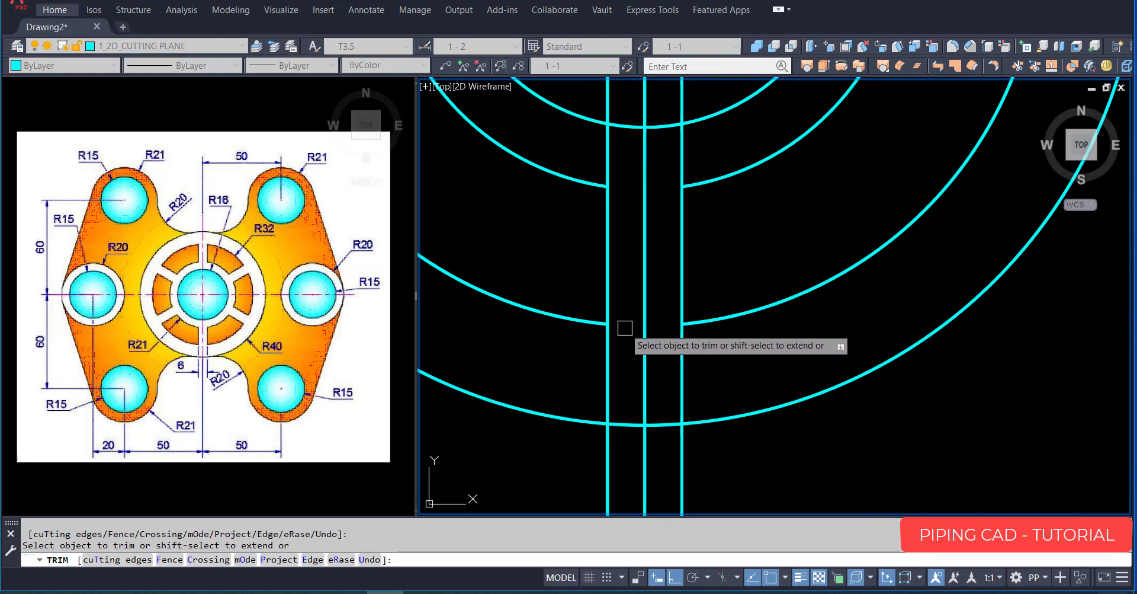
key("Escape")
Erase the vertical centre line and its two offset copies.
left_click(593, 365)
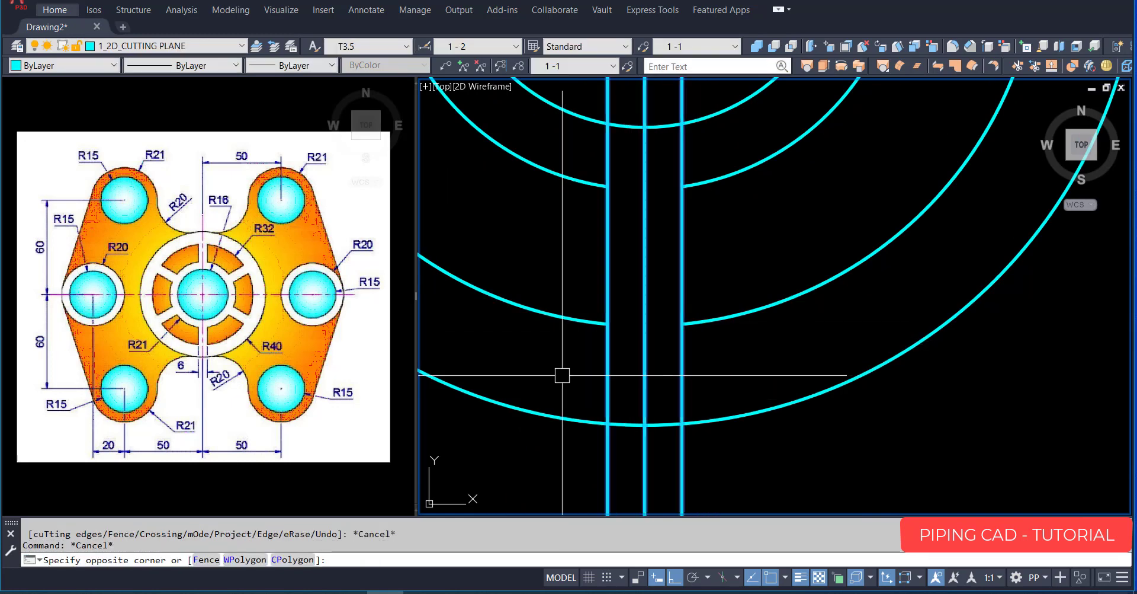
left_click(563, 375)
key("Delete")
Connect the trimmed arc ends at the upper gap with two vertical lines between the radius 32 and radius 21 circles.
scroll(566, 371, "down", 5)
scroll(579, 208, "up", 4)
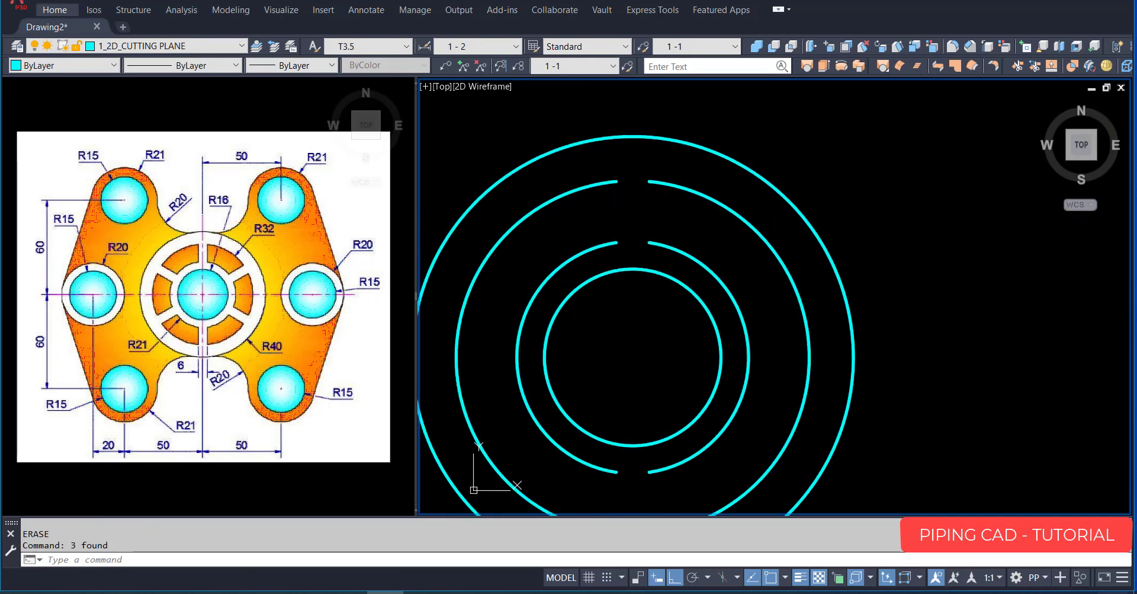
type("l")
key("Return")
left_click(616, 181)
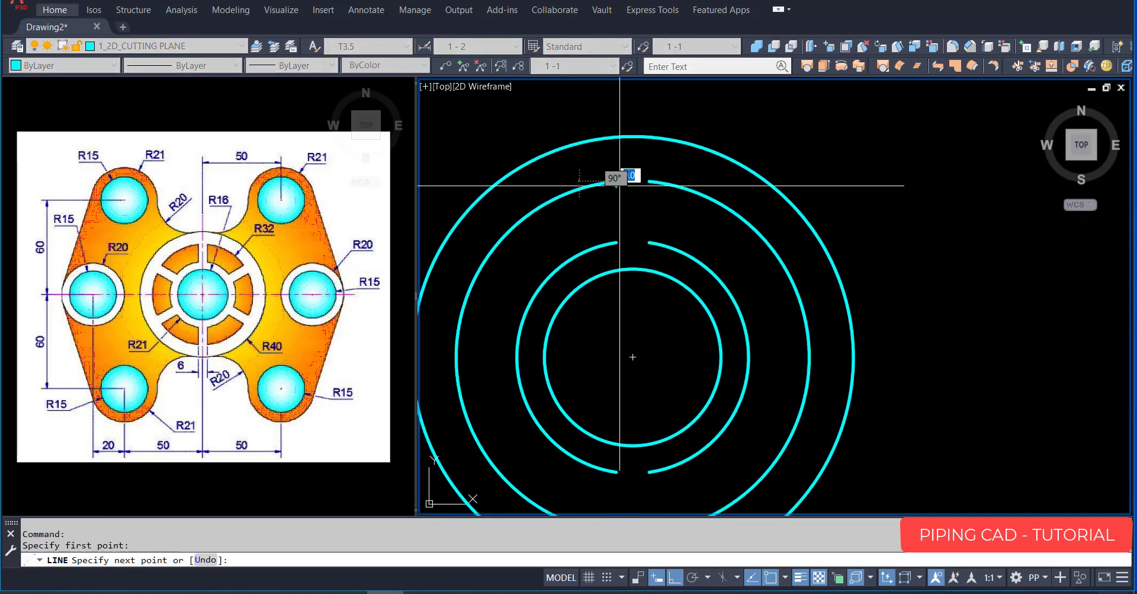
left_click(617, 242)
key("Escape")
key("Return")
left_click(650, 181)
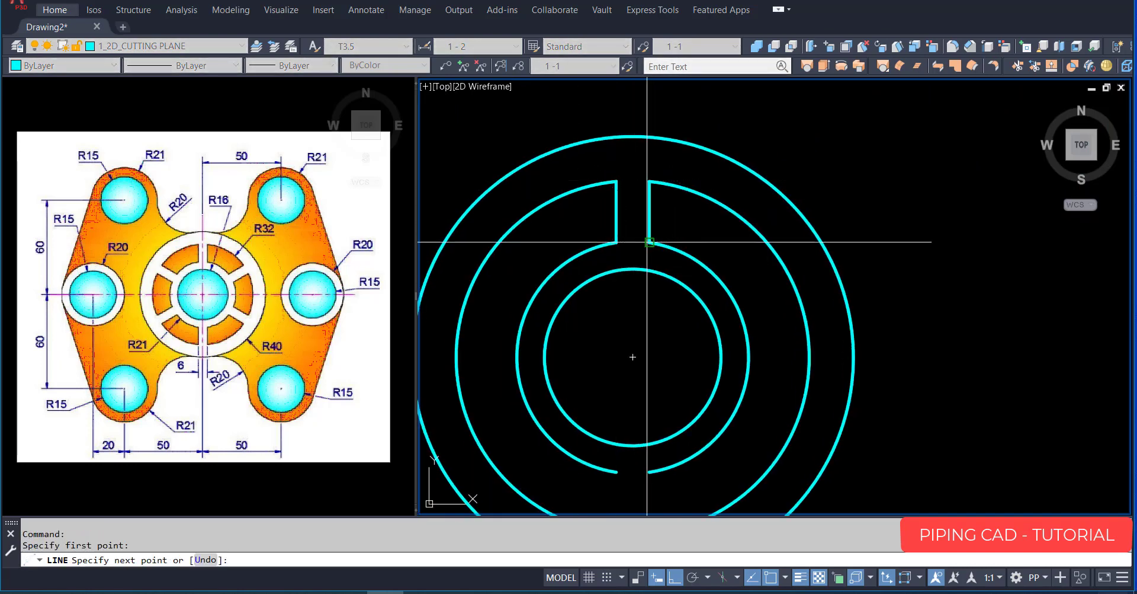
left_click(649, 241)
key("Escape")
Connect the trimmed arc ends at the lower gap with two vertical lines between the radius 21 and radius 32 circles.
key("Return")
middle_click_drag(616, 465, 614, 318)
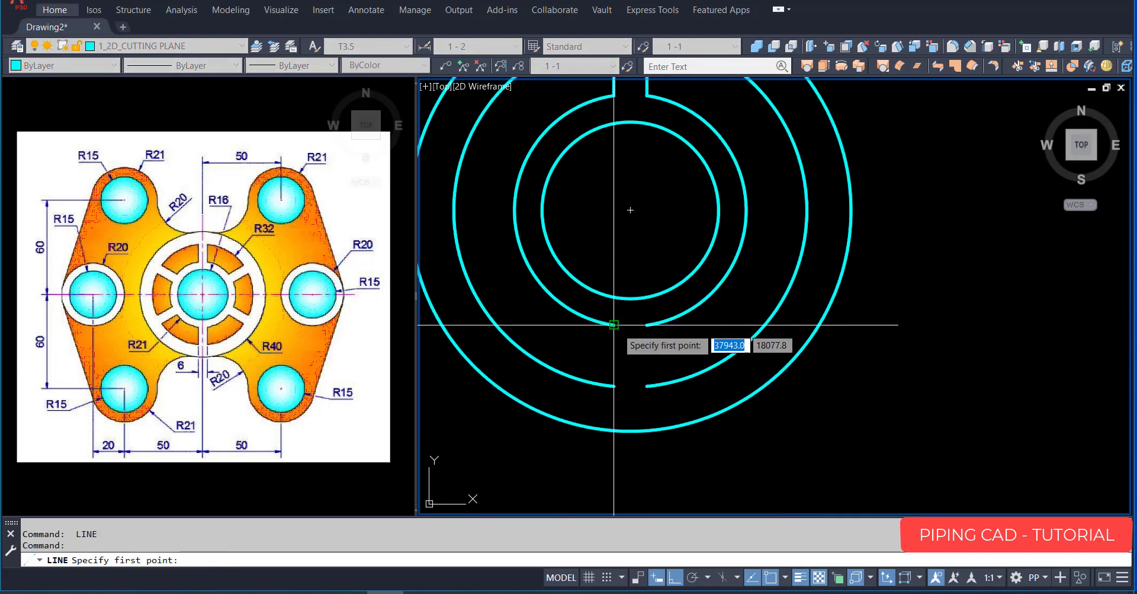
left_click(614, 324)
left_click(614, 386)
key("Escape")
key("Return")
left_click(646, 324)
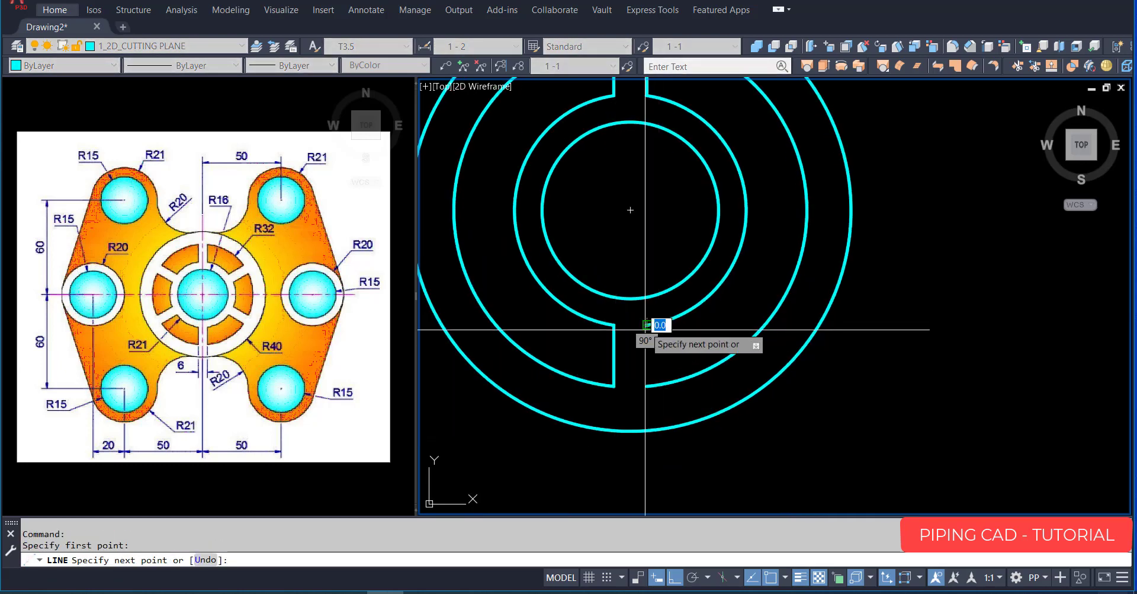
left_click(645, 386)
key("Escape")
mouse_move(634, 311)
middle_mouse_down()
mouse_move(746, 405)
mouse_move(762, 404)
middle_mouse_up()
key("Escape")
key("Escape")
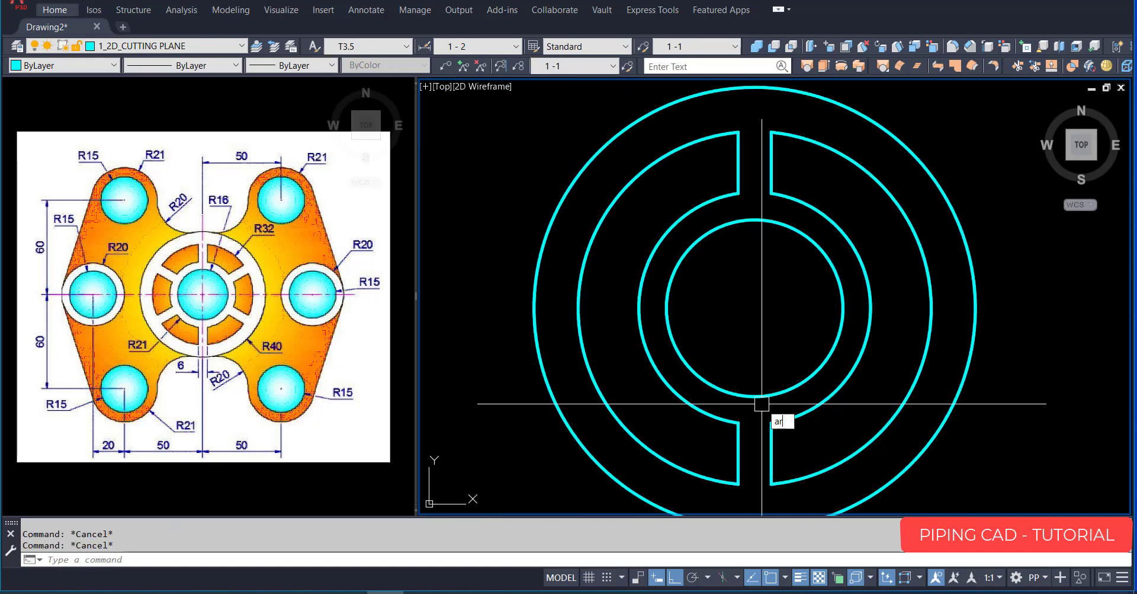
Create a polar array of 6 items from the four vertical gap lines around the concentric circles' centre.
type("AR")
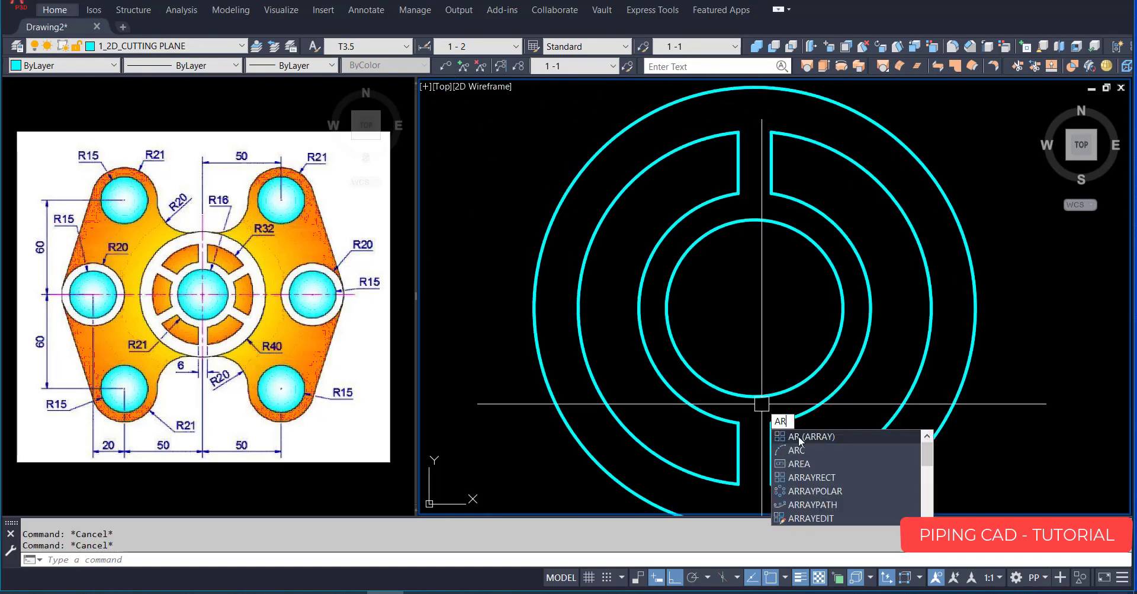
left_click(801, 438)
left_click(813, 183)
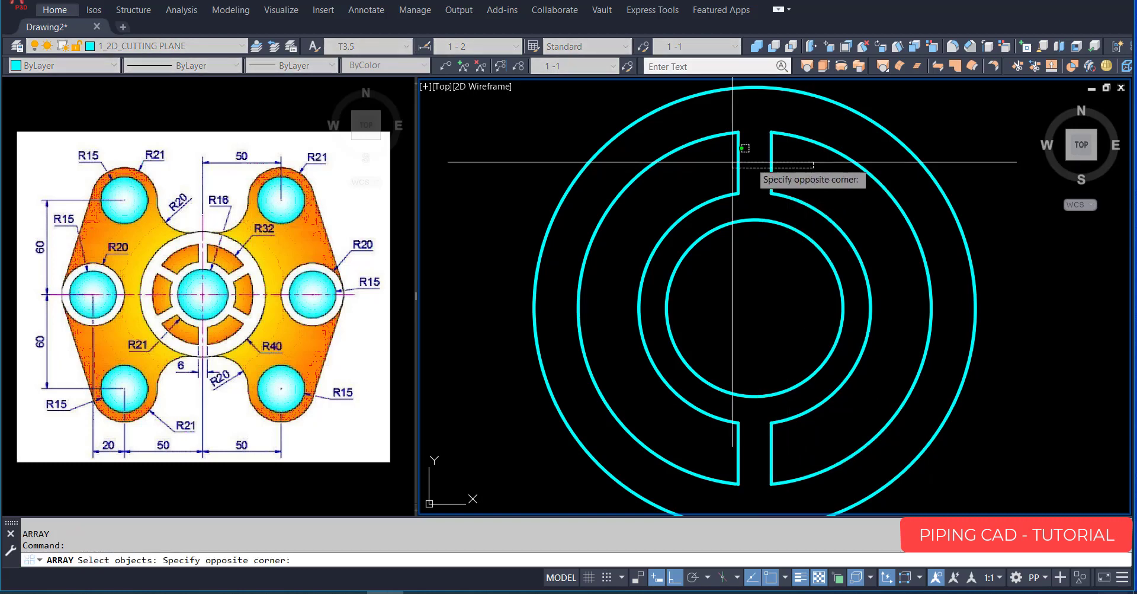
left_click(781, 365)
left_click(757, 428)
left_click(724, 445)
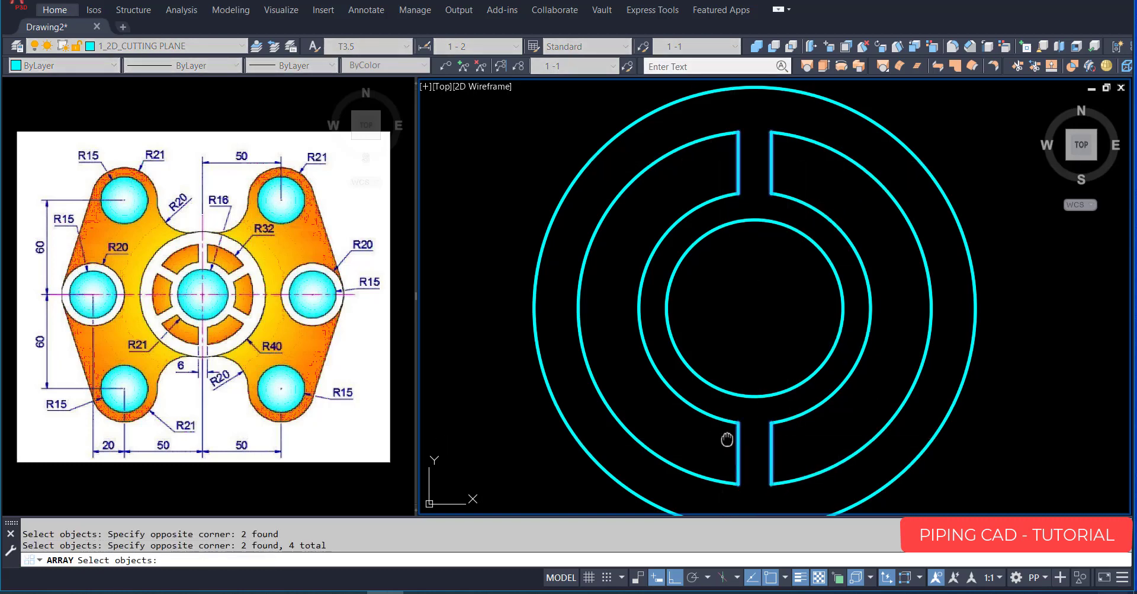
middle_click_drag(724, 439, 727, 382)
key("Return")
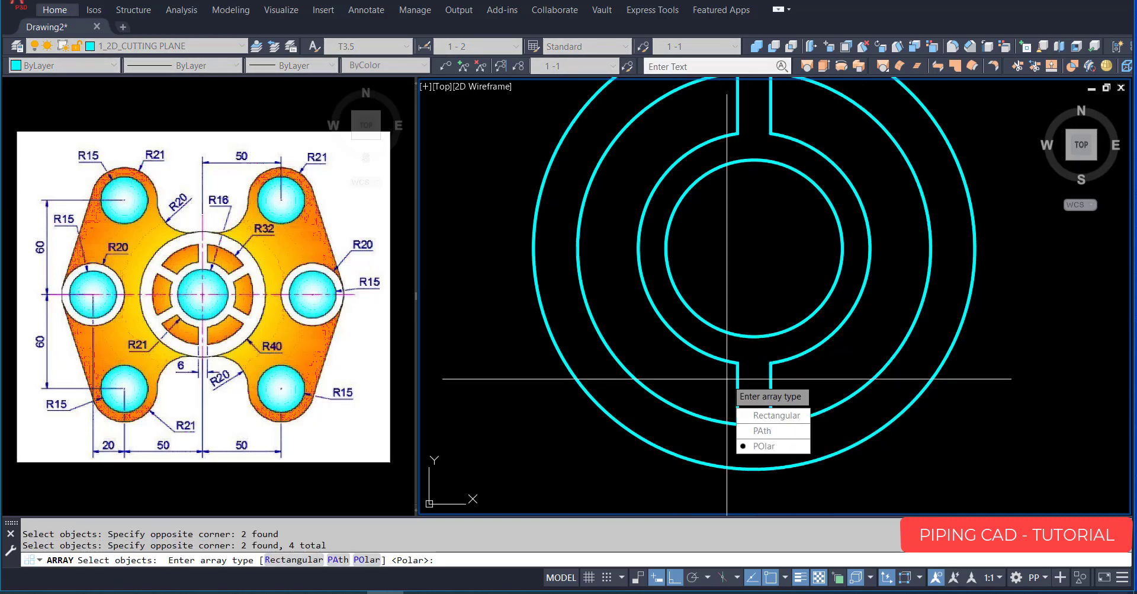
key("Return")
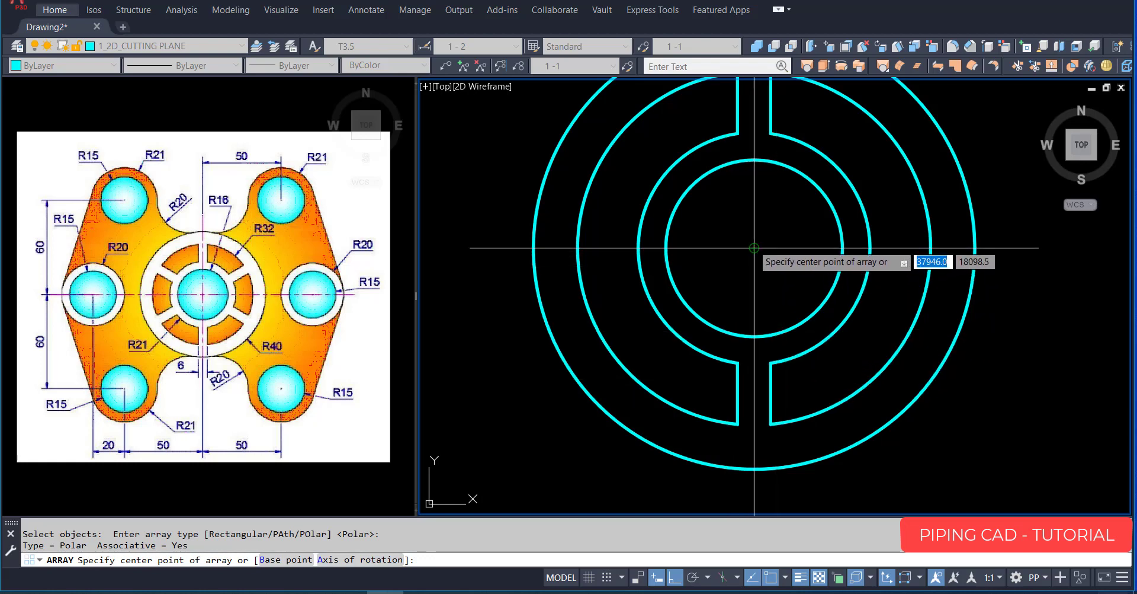
left_click(754, 247)
key("Return")
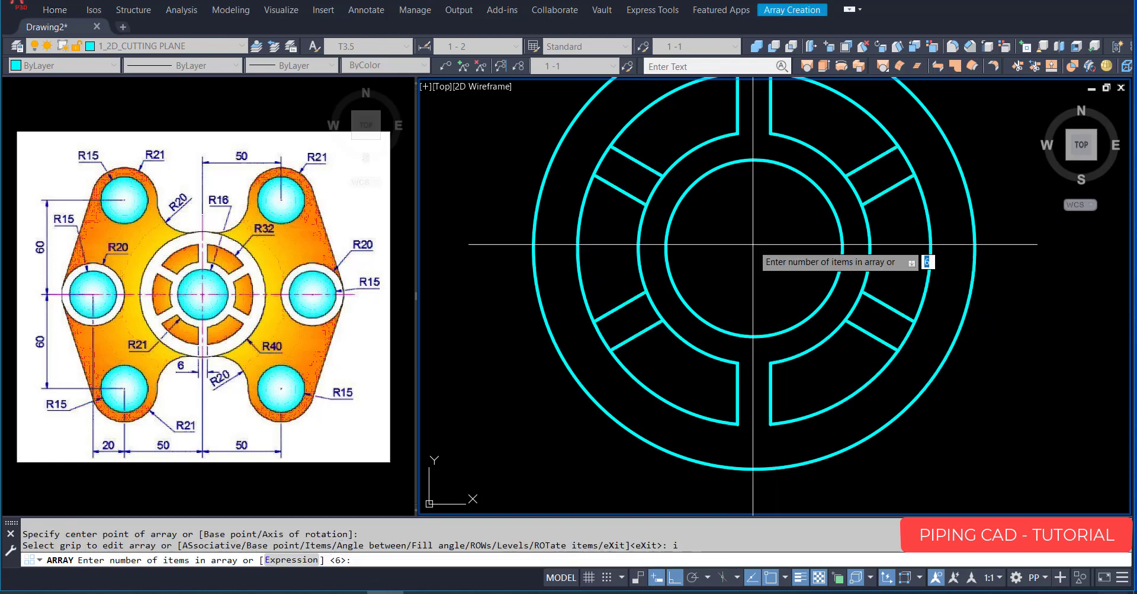
key("Return")
key("Return")
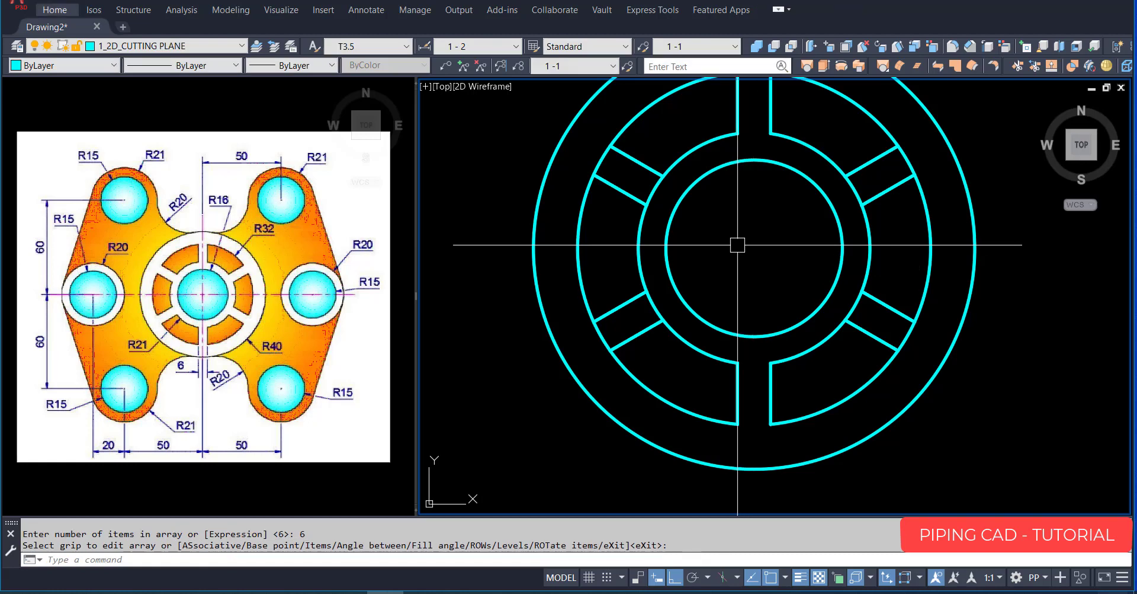
Explode the polar array of gap lines into individual lines.
mouse_move(734, 244)
middle_mouse_down()
mouse_move(707, 340)
mouse_move(717, 313)
middle_mouse_up()
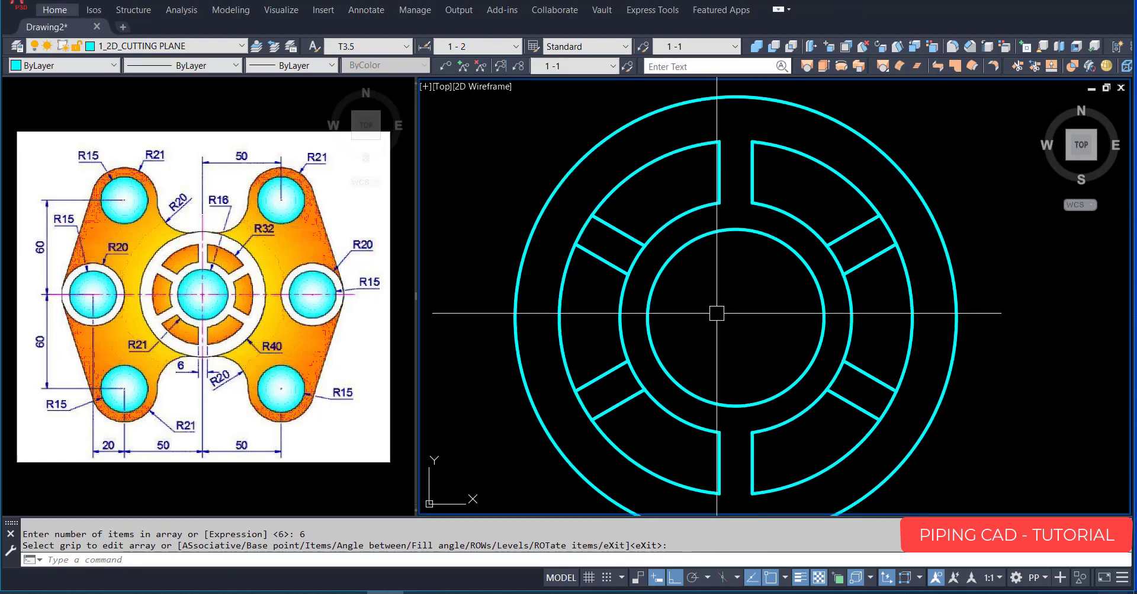
type("x")
key("Return")
left_click(596, 255)
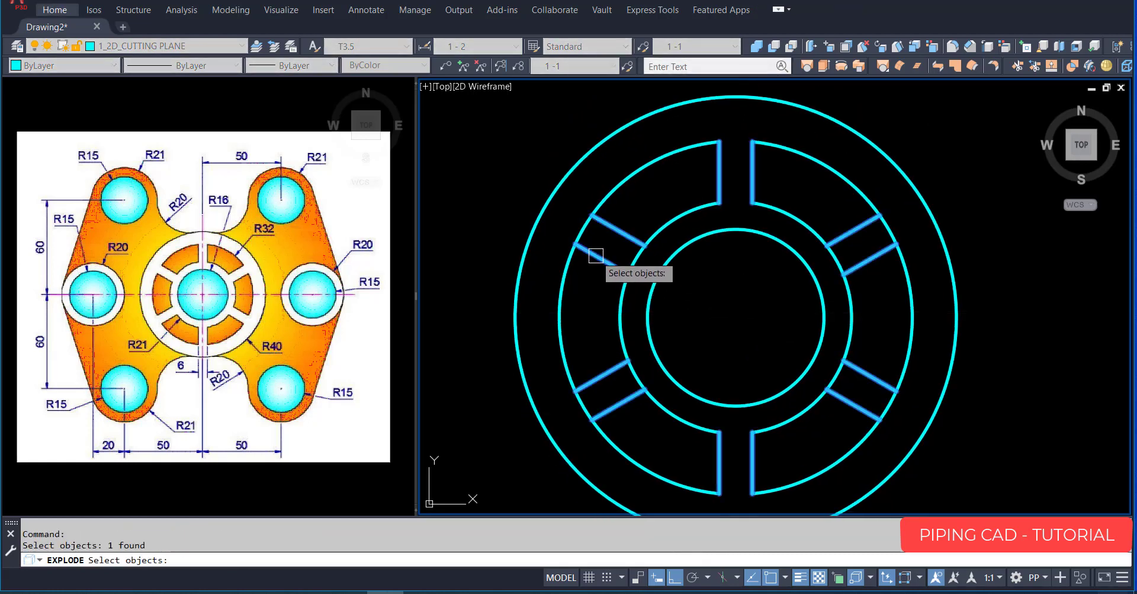
key("Return")
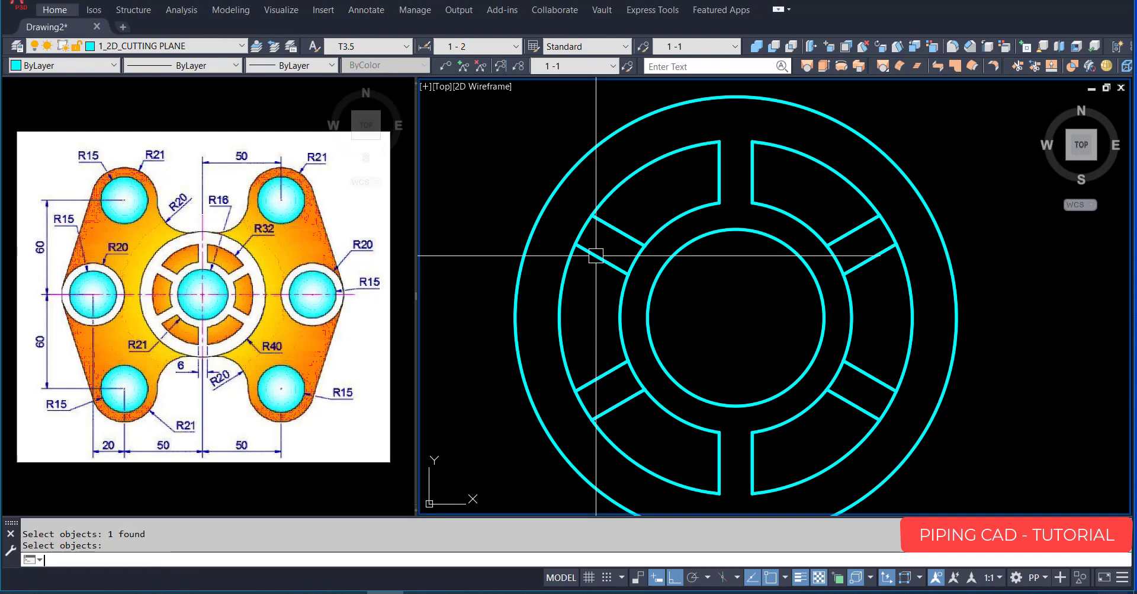
Trim the radius 32 and radius 21 arcs between the line pairs at the two left-hand diagonal gaps.
type("tr")
key("Return")
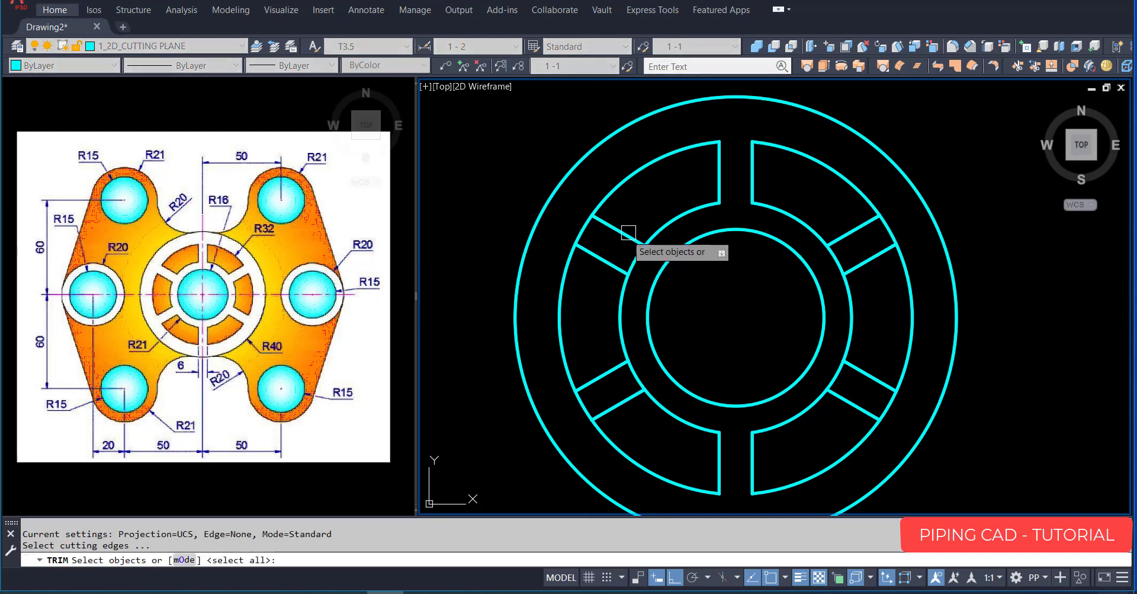
scroll(628, 202, "down", 2)
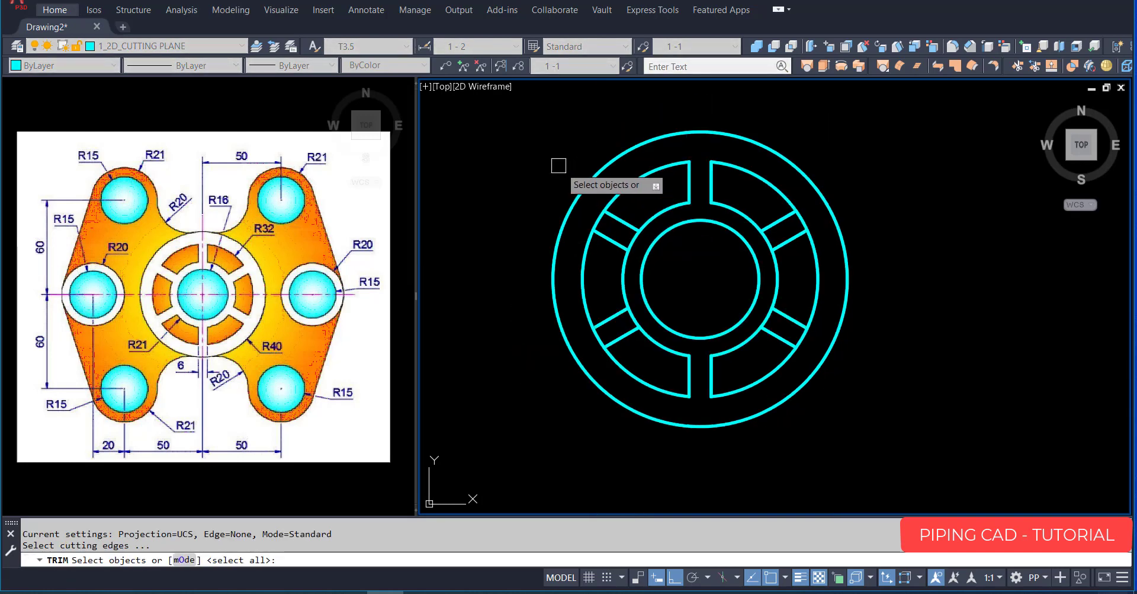
scroll(604, 226, "up", 4)
key("Return")
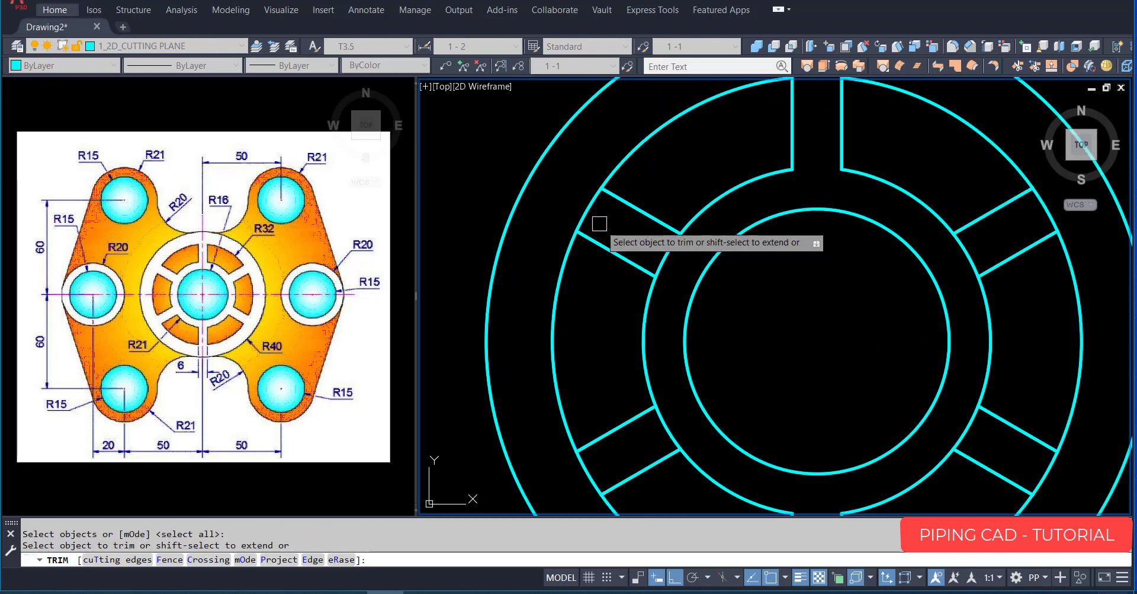
left_click(592, 209)
scroll(661, 250, "down", 2)
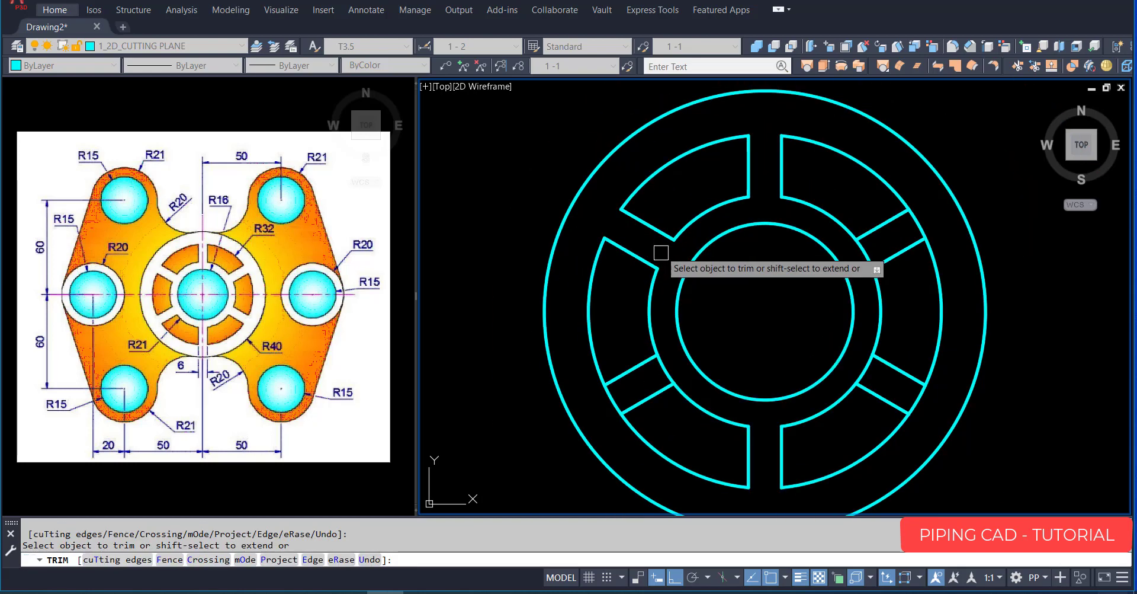
left_click(613, 393)
left_click(669, 371)
Trim the radius 32 and radius 21 arcs between the line pairs at the two right-hand diagonal gaps.
mouse_move(655, 364)
middle_mouse_down()
mouse_move(582, 278)
mouse_move(574, 331)
middle_mouse_up()
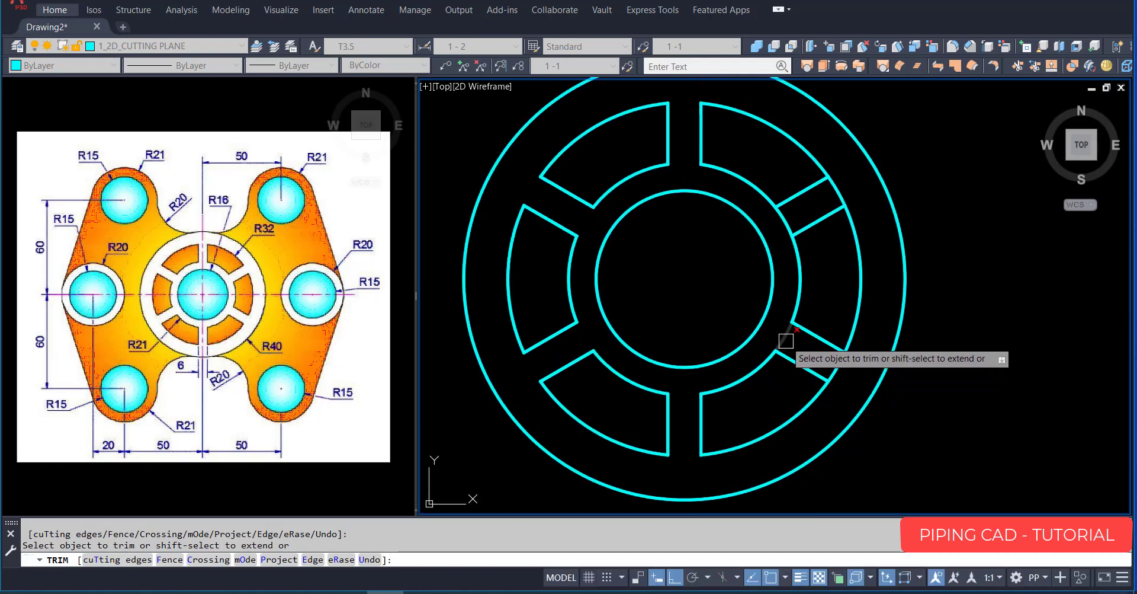
left_click(835, 366)
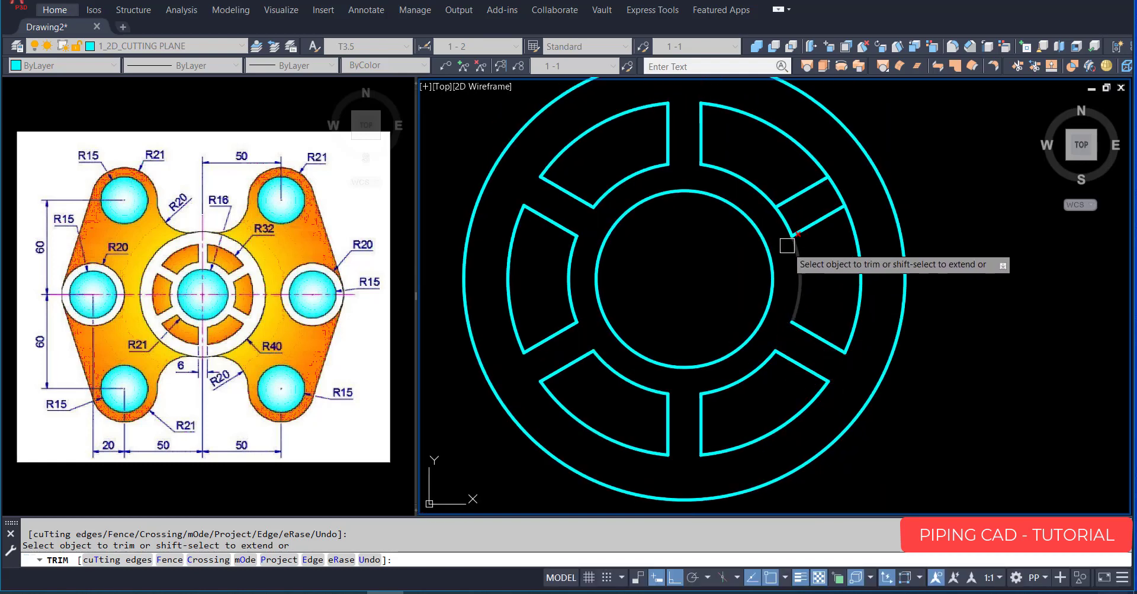
left_click(787, 218)
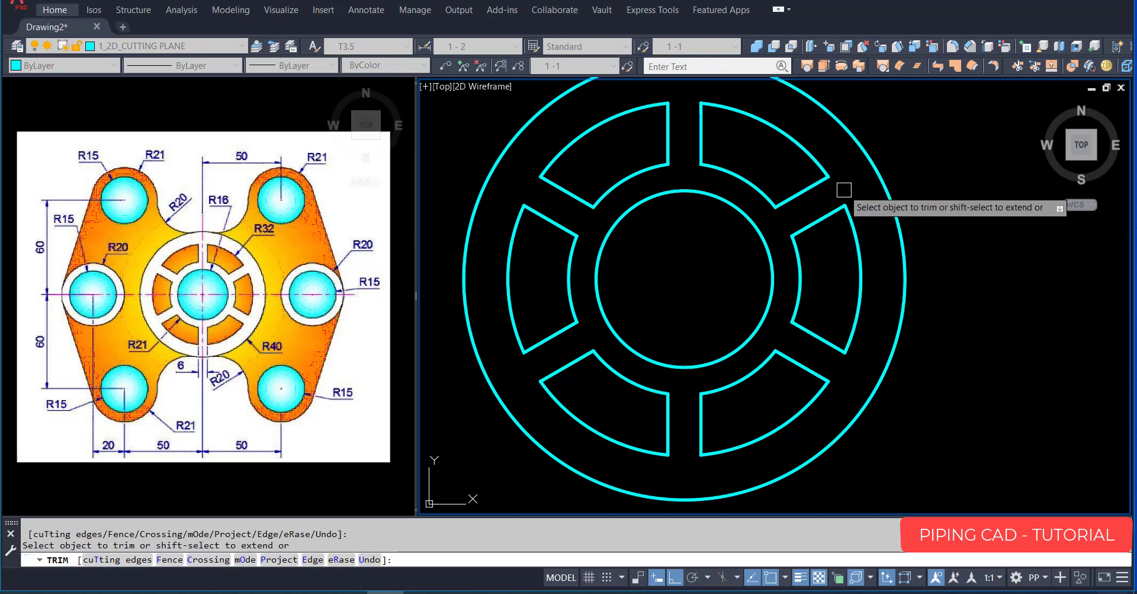
key("Return")
Draw a radius 15 circle centred 60 above and 50 right of the hub centre, using tracking.
scroll(866, 237, "down", 3)
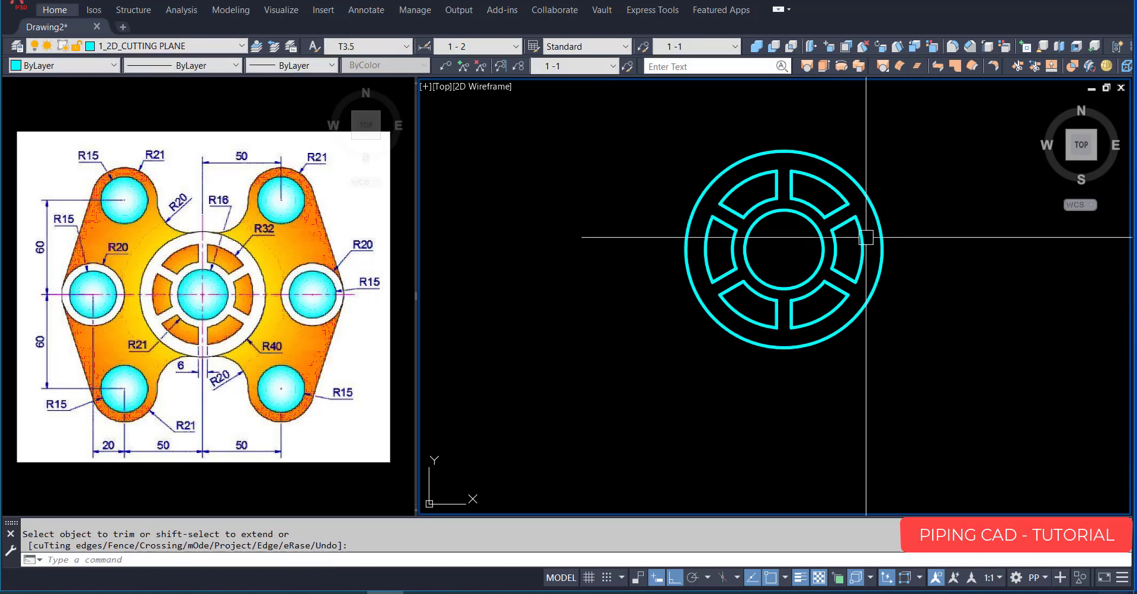
mouse_move(867, 238)
middle_mouse_down()
mouse_move(881, 271)
mouse_move(863, 299)
middle_mouse_up()
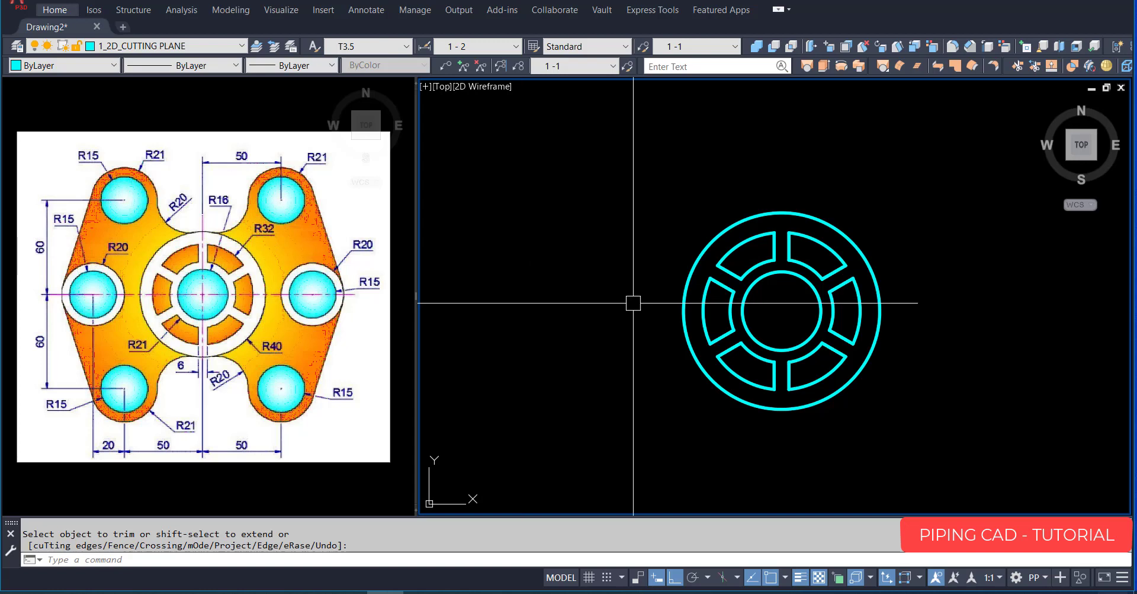
type("c")
key("Return")
middle_click_drag(789, 317, 684, 367)
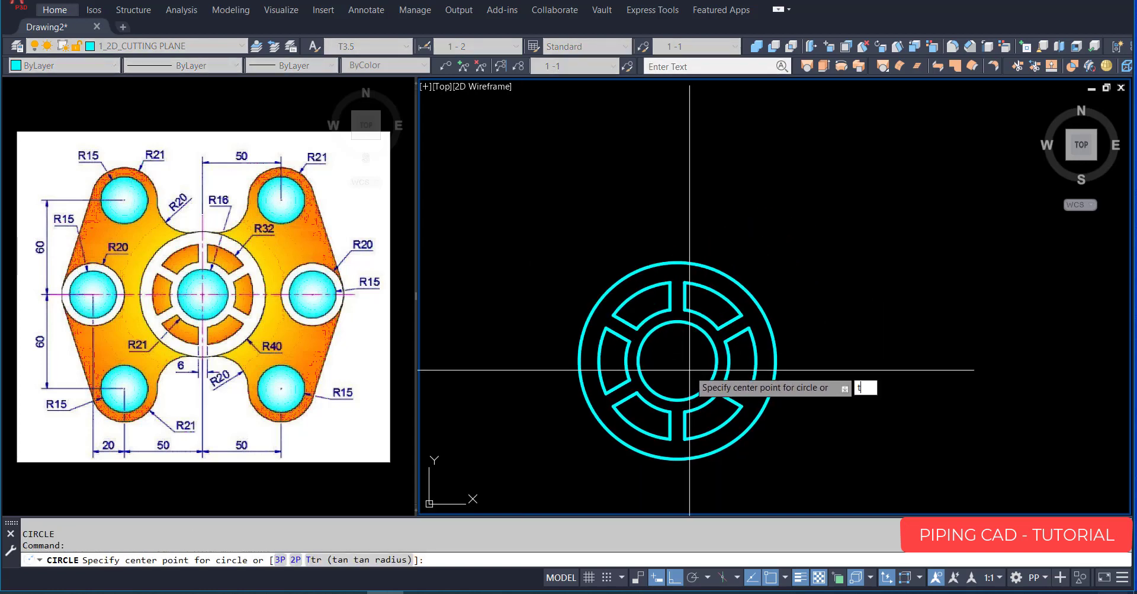
type("tk")
key("Return")
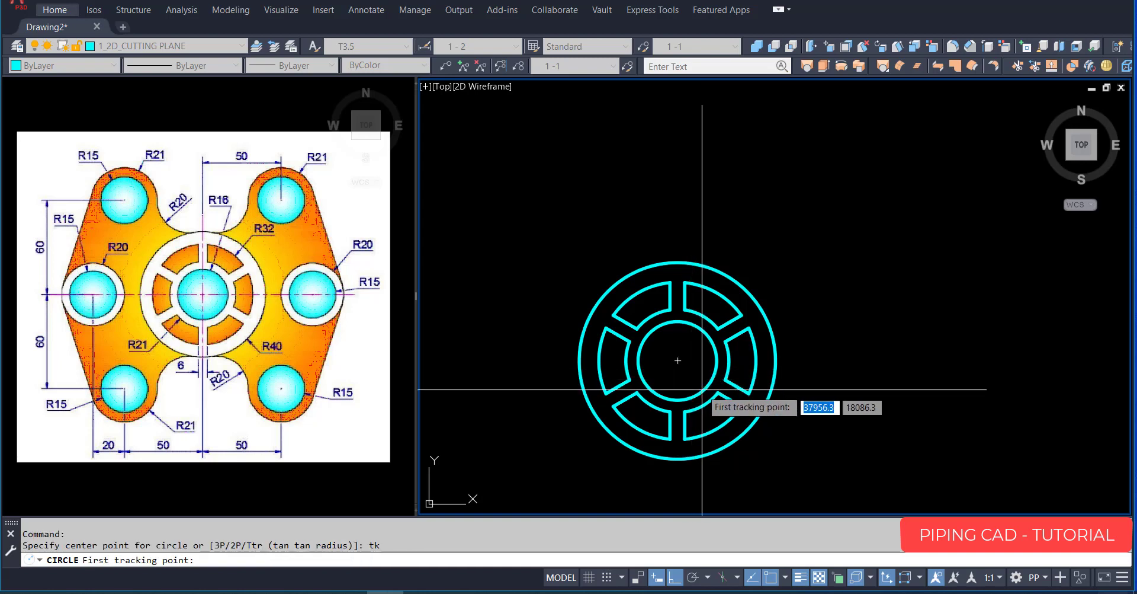
left_click(682, 361)
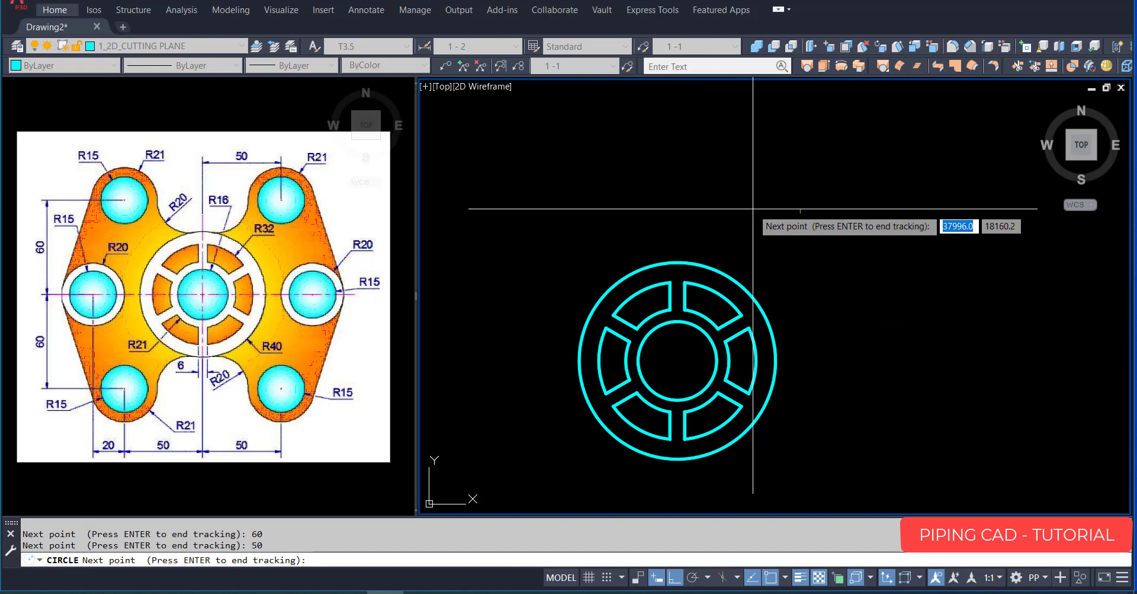
key("Return")
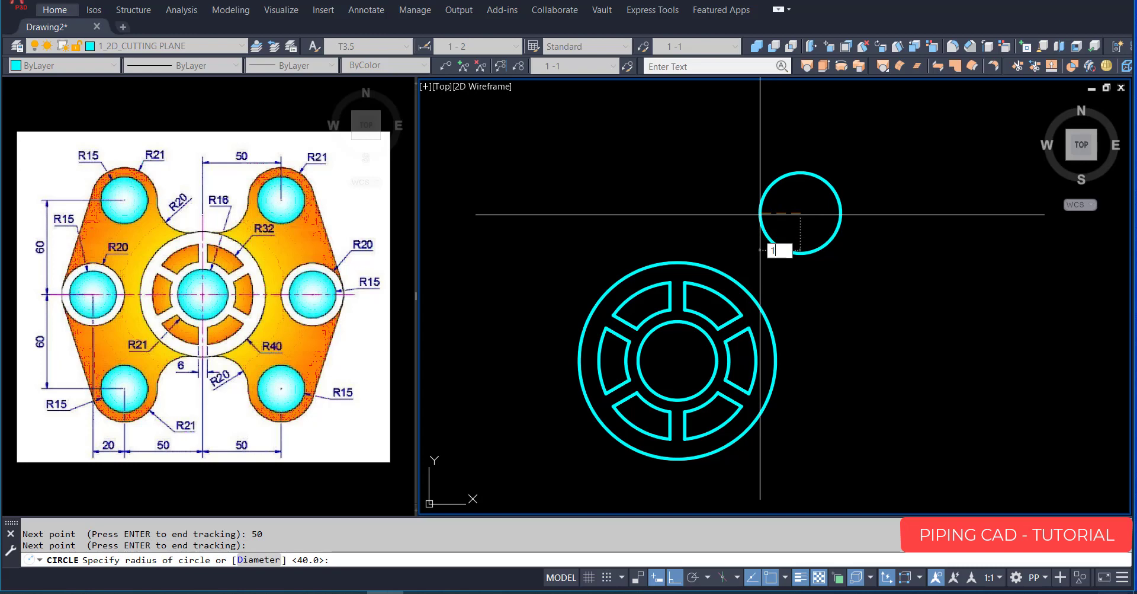
type("15")
key("Return")
type("O")
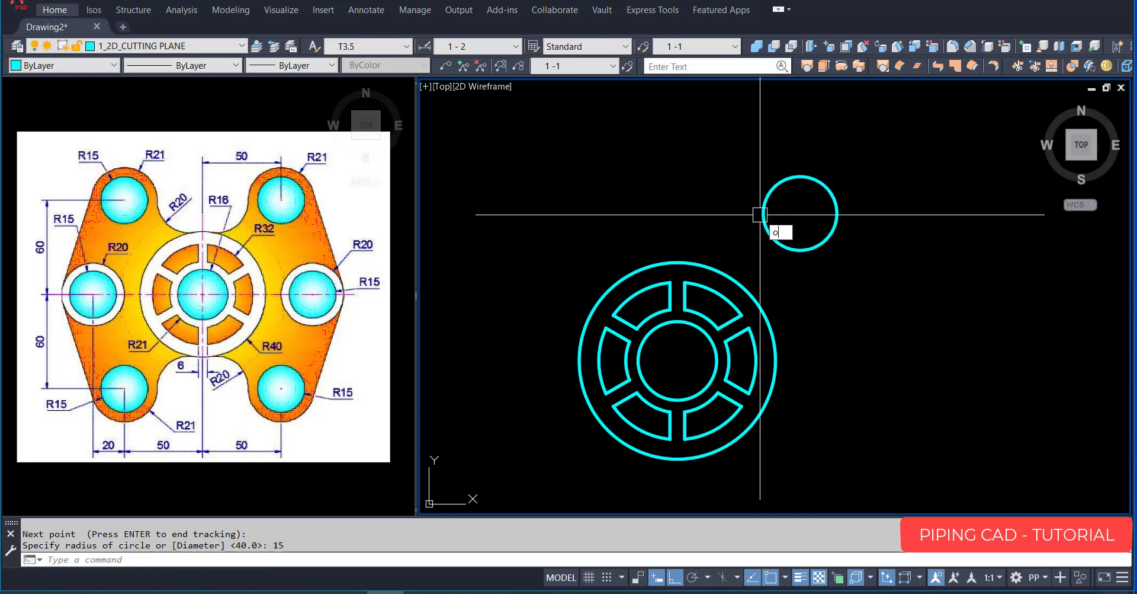
key("Return")
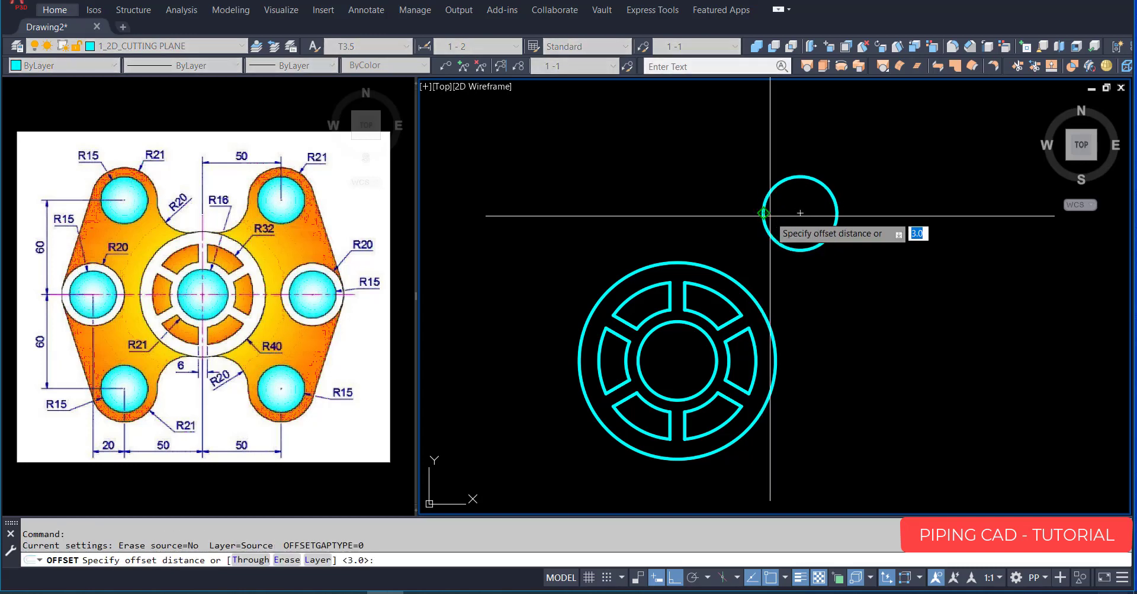
key("Escape")
key("Escape")
key("Escape")
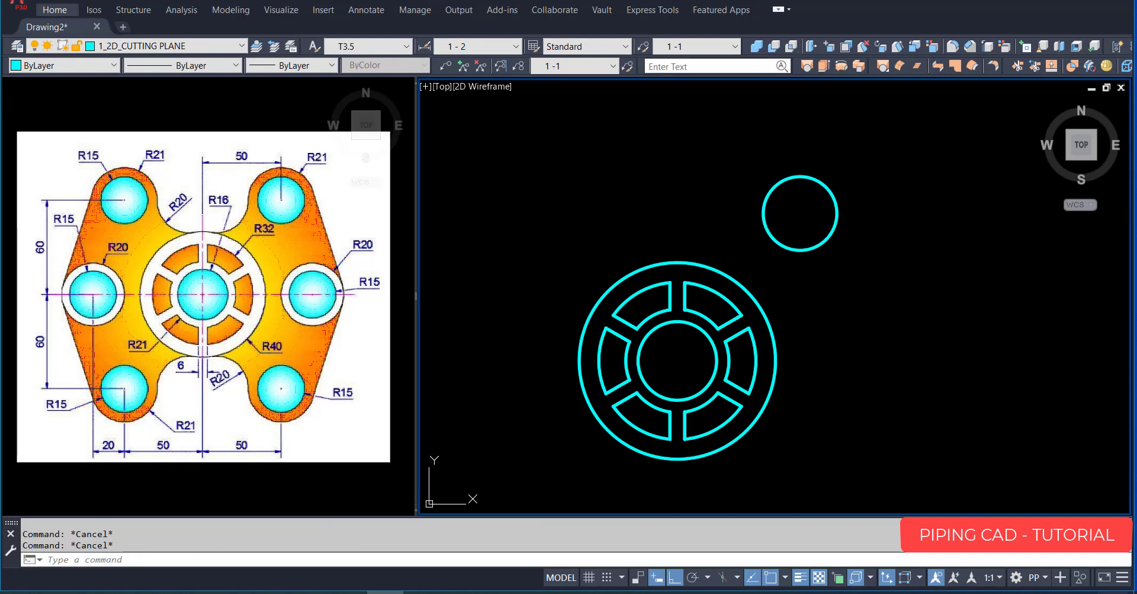
Draw a radius 21 circle concentric with the upper-right radius 15 circle.
type("c")
key("Return")
left_click(800, 213)
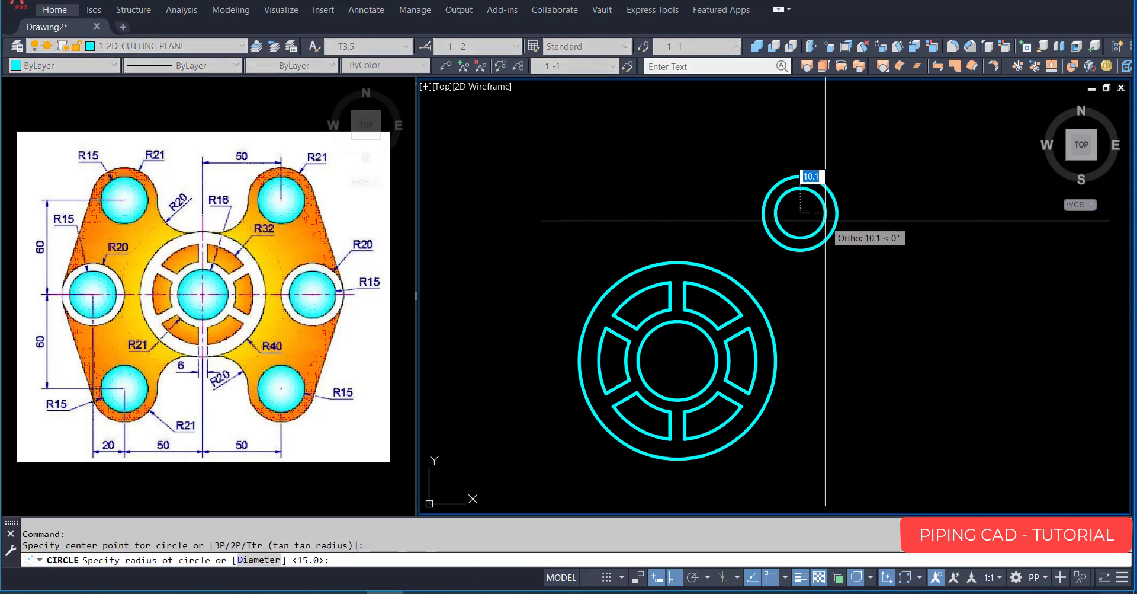
key("Return")
Fillet the top of the radius 40 circle to the left side of the radius 21 circle with radius 20.
mouse_move(817, 237)
middle_mouse_down()
mouse_move(820, 217)
mouse_move(820, 228)
middle_mouse_up()
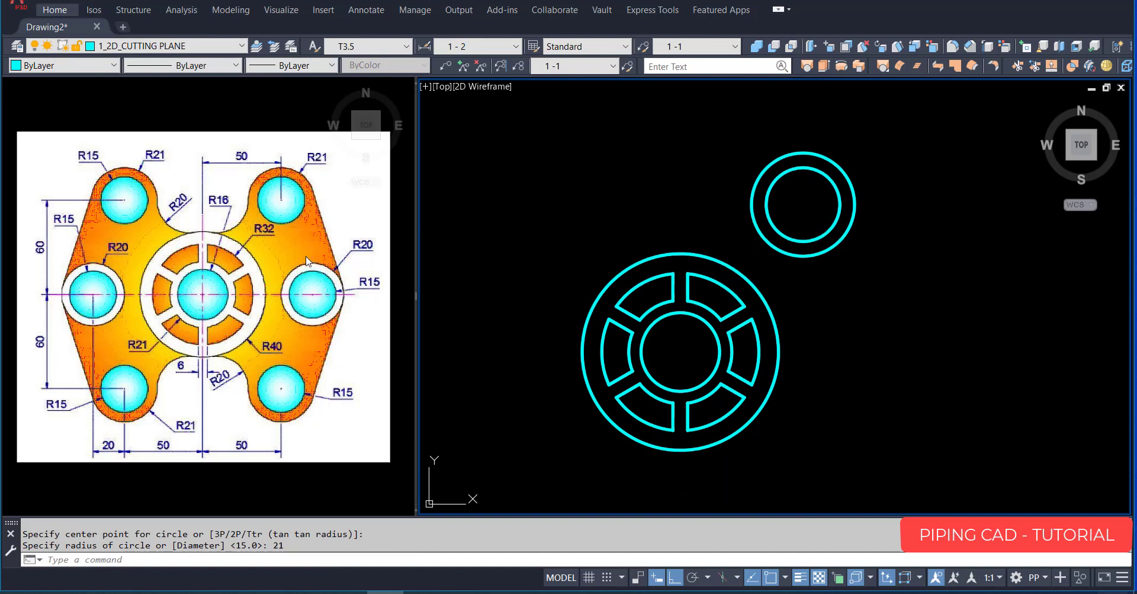
type("f")
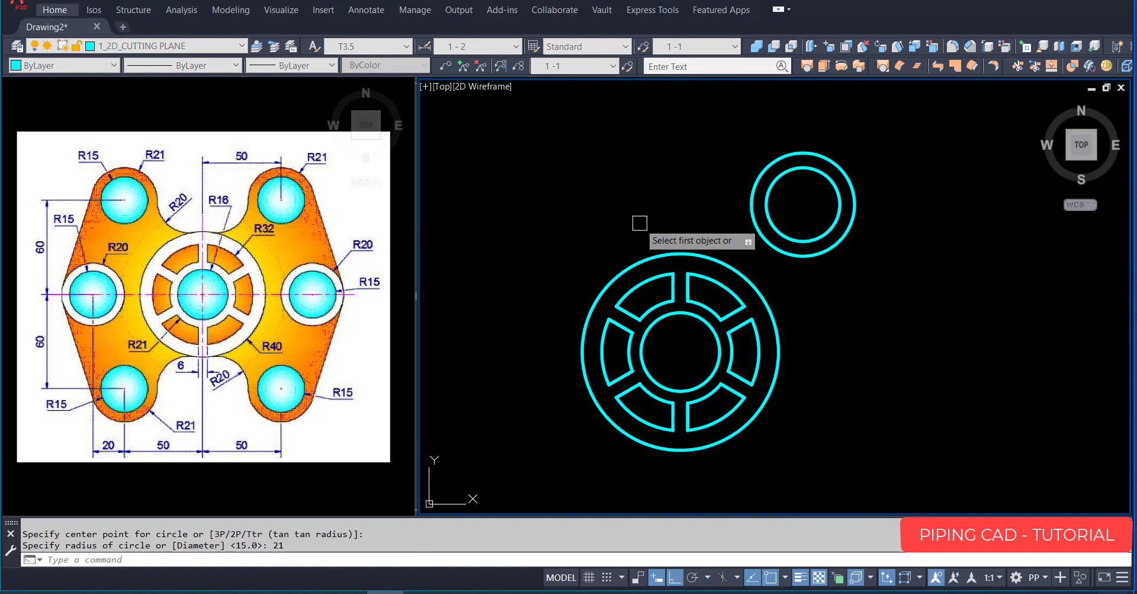
key("Return")
type("r")
key("Return")
type("20")
key("Return")
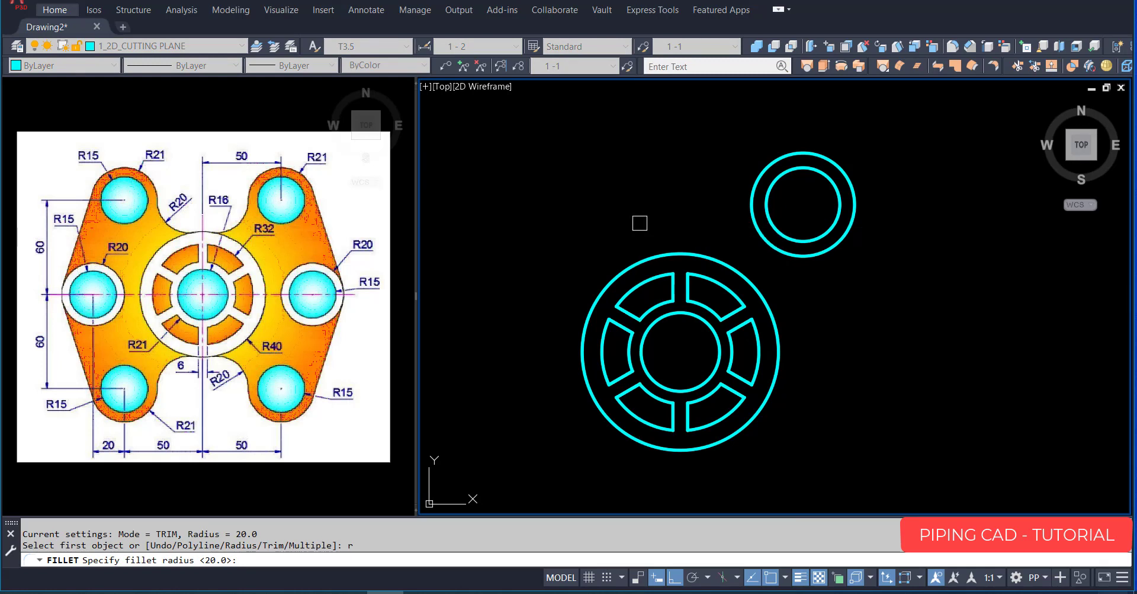
left_click(685, 254)
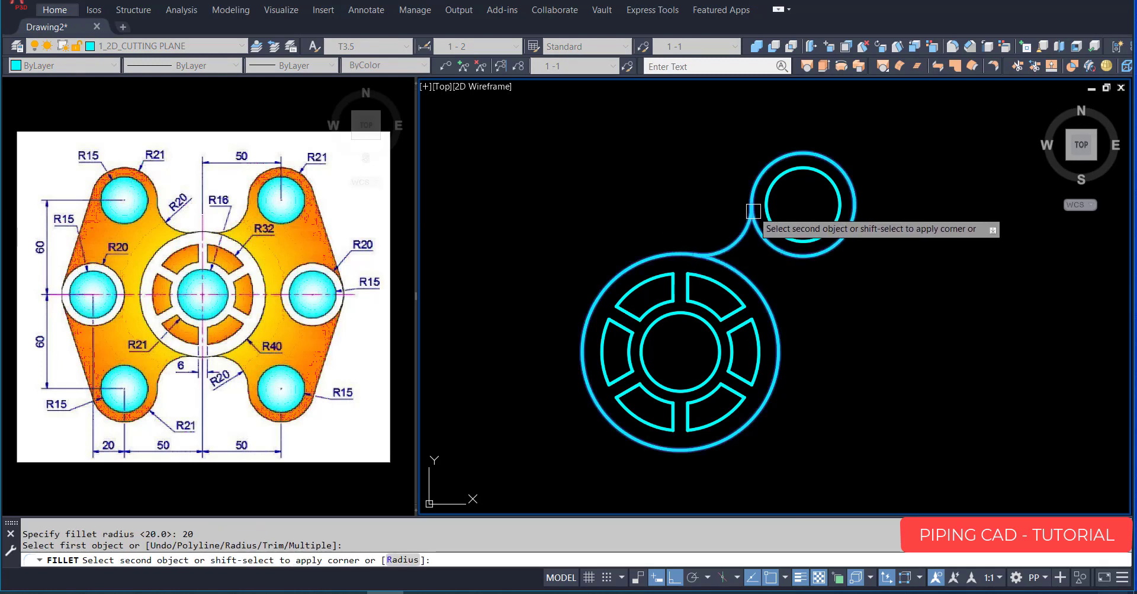
left_click(751, 213)
key("Escape")
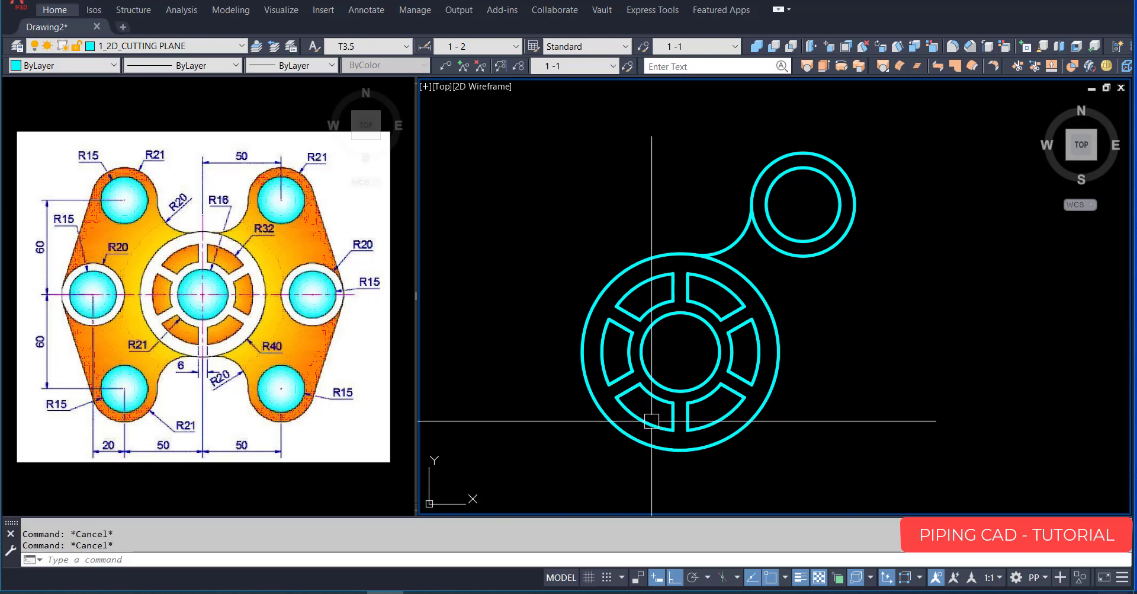
Draw a radius 15 circle centred 70 to the right of the hub centre, using tracking.
middle_click_drag(638, 430, 625, 385)
type("c")
key("Return")
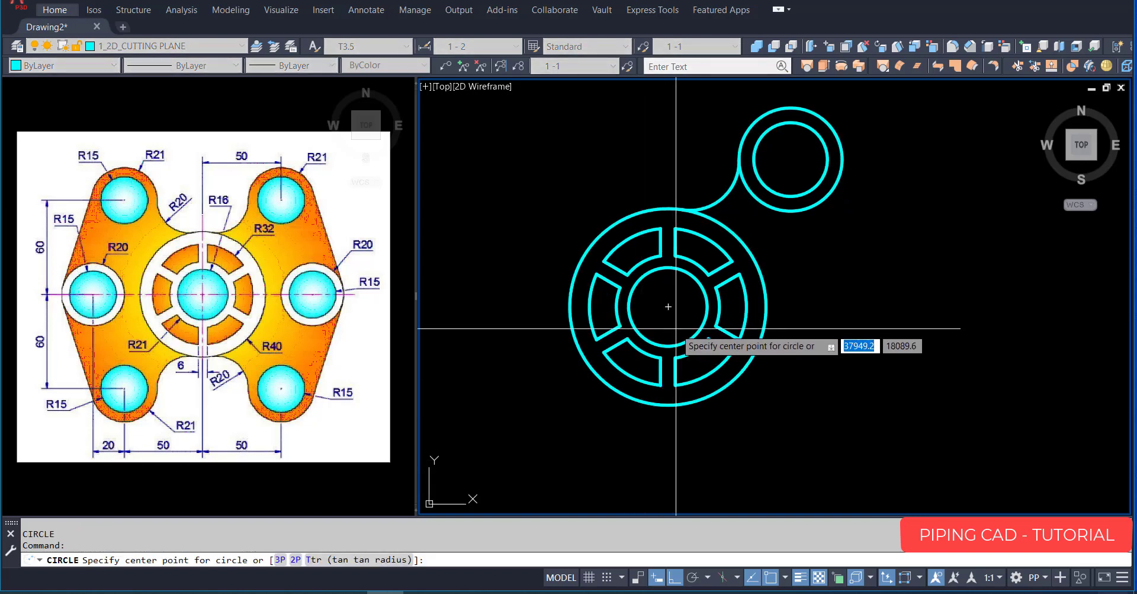
key("Return")
left_click(669, 306)
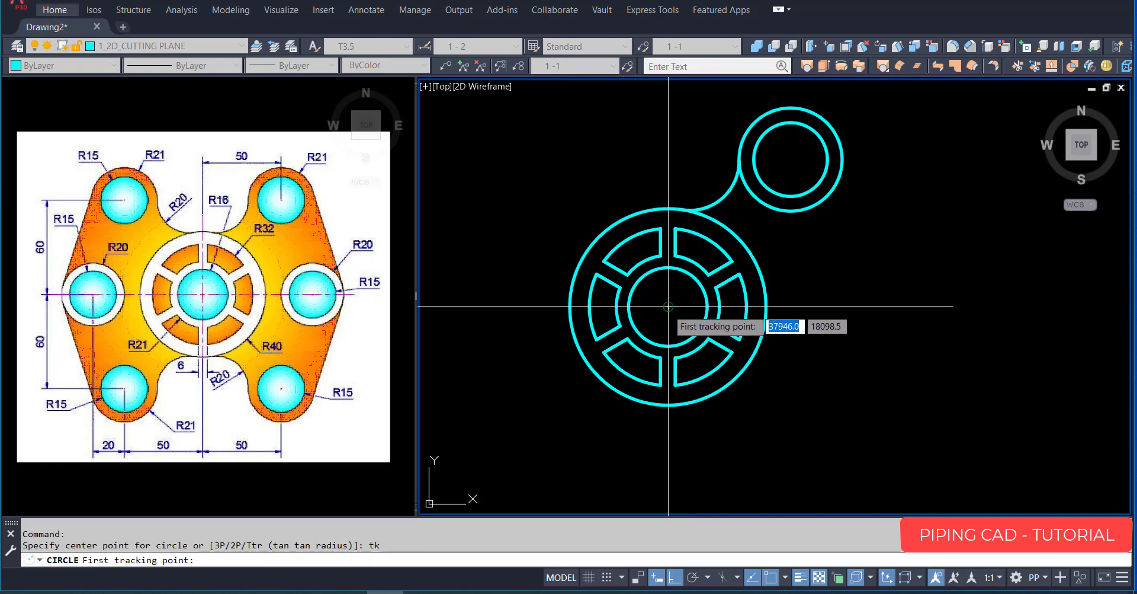
type("70")
key("Return")
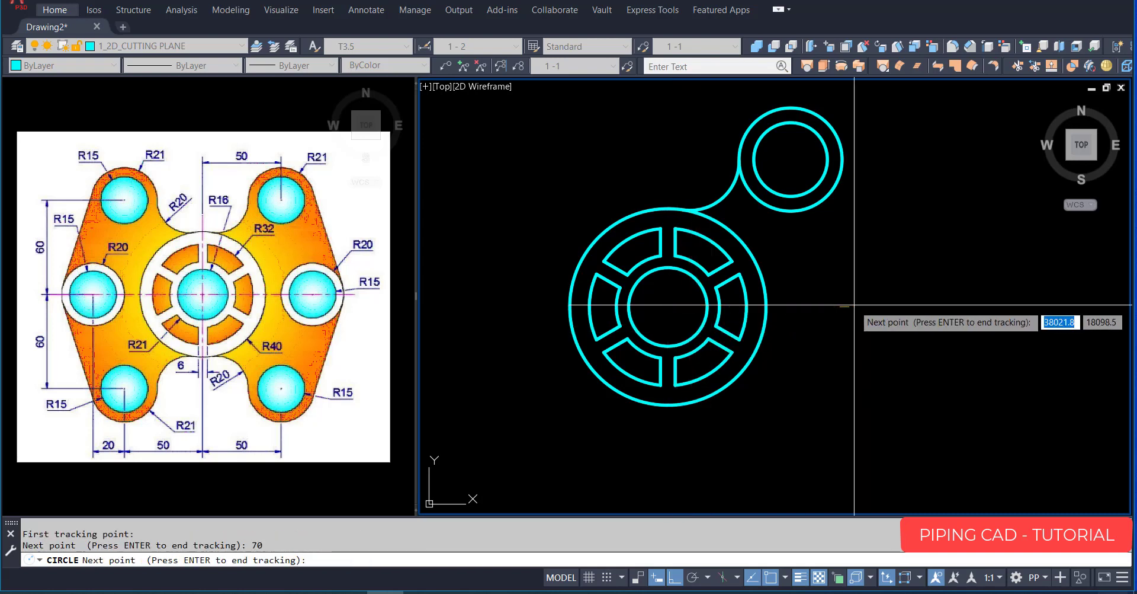
key("Return")
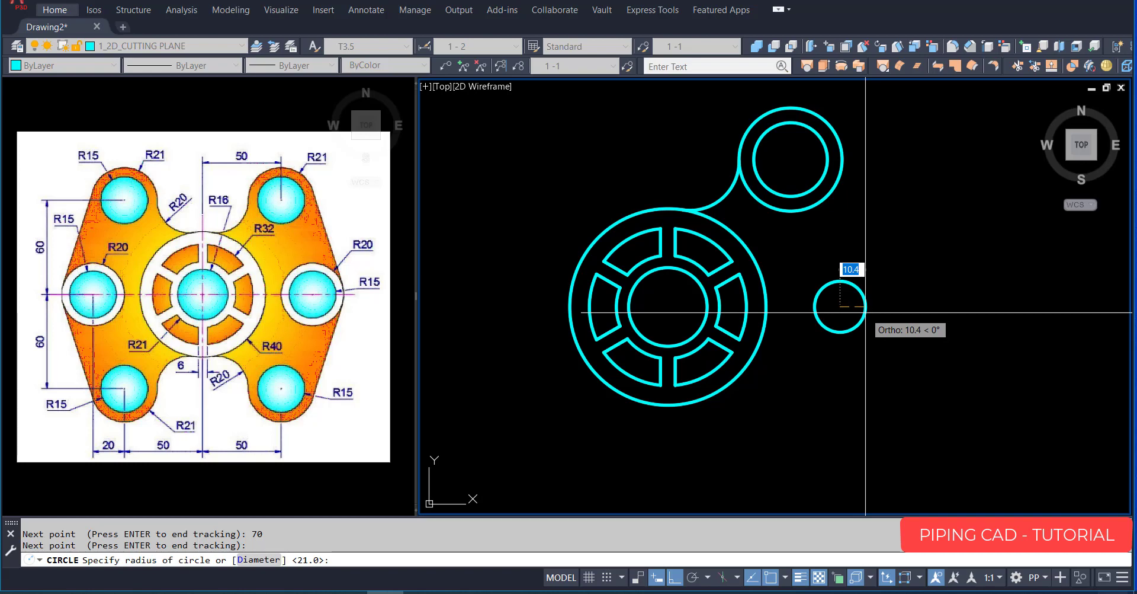
key("Return")
Draw a radius 20 circle concentric with the radius 15 circle to the right of the hub.
key("Return")
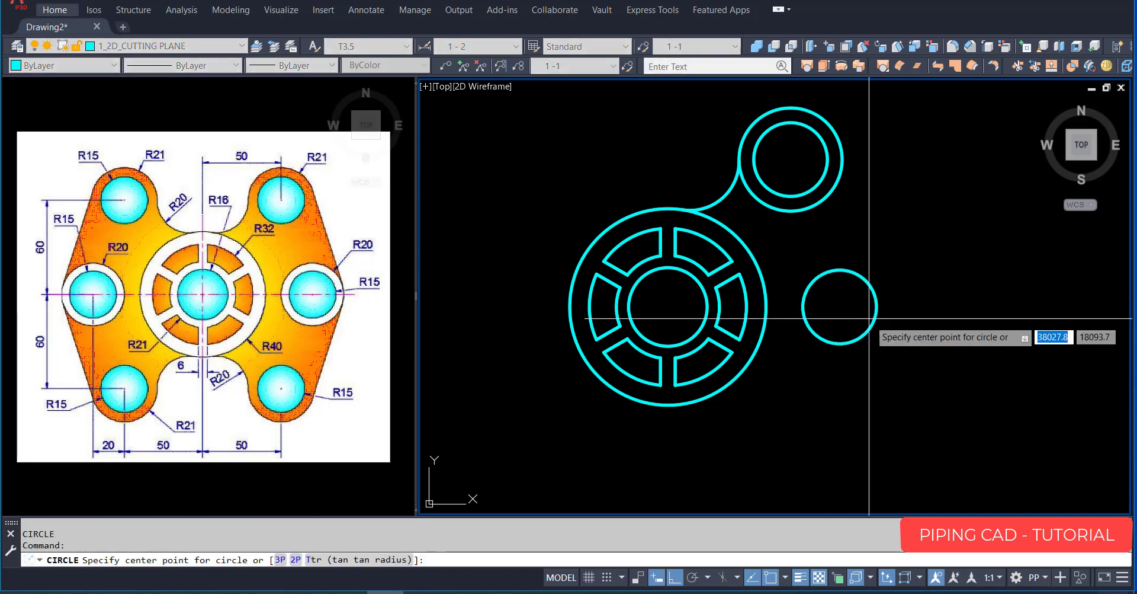
left_click(840, 307)
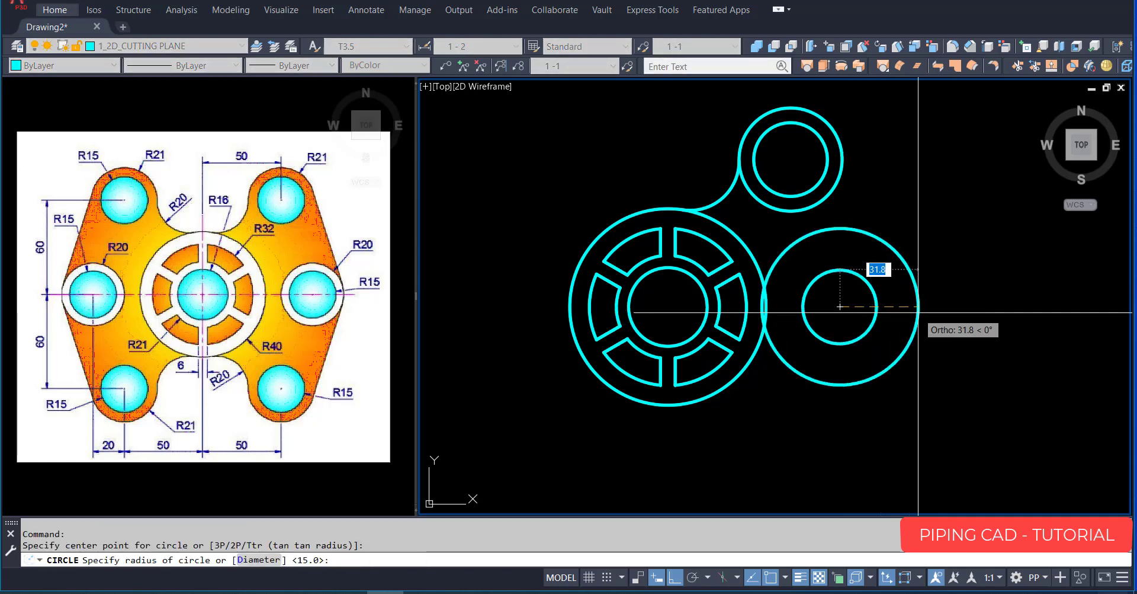
key("Return")
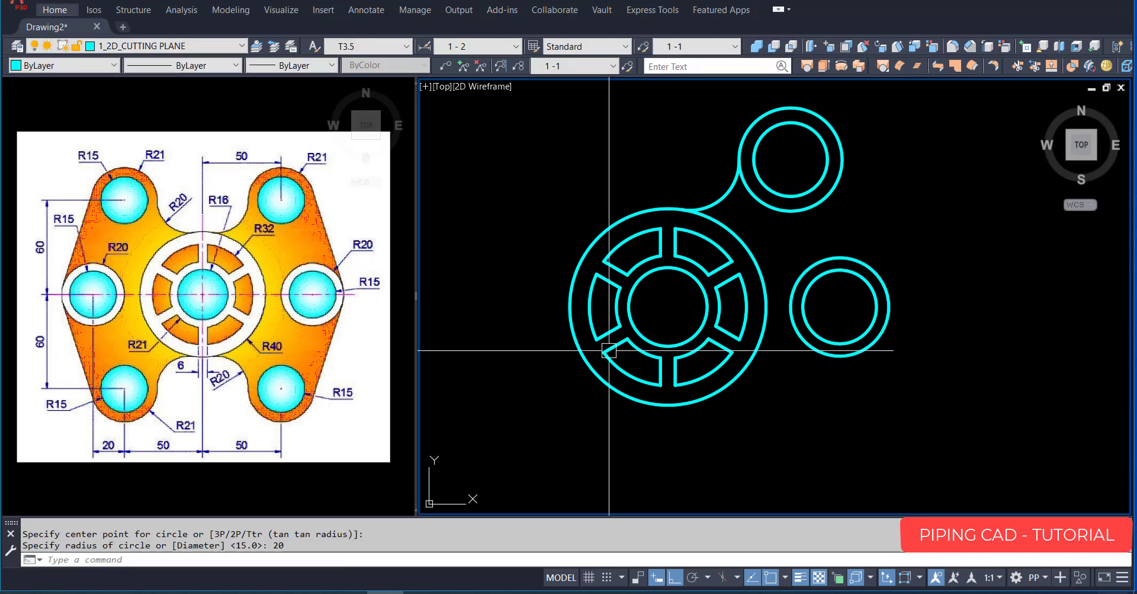
key("Escape")
scroll(656, 341, "down", 2)
type("e")
key("Return")
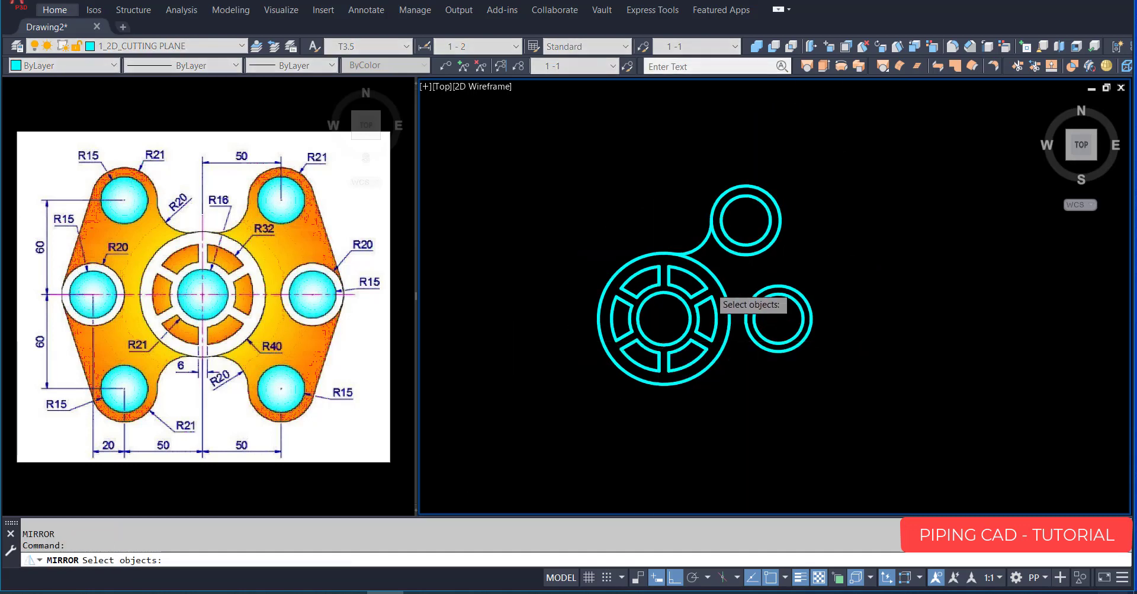
scroll(714, 307, "up", 3)
key("Escape")
Draw a line tangent to the outer right sides of the upper-right radius 21 circle and the radius 20 circle below it.
type("l")
key("Return")
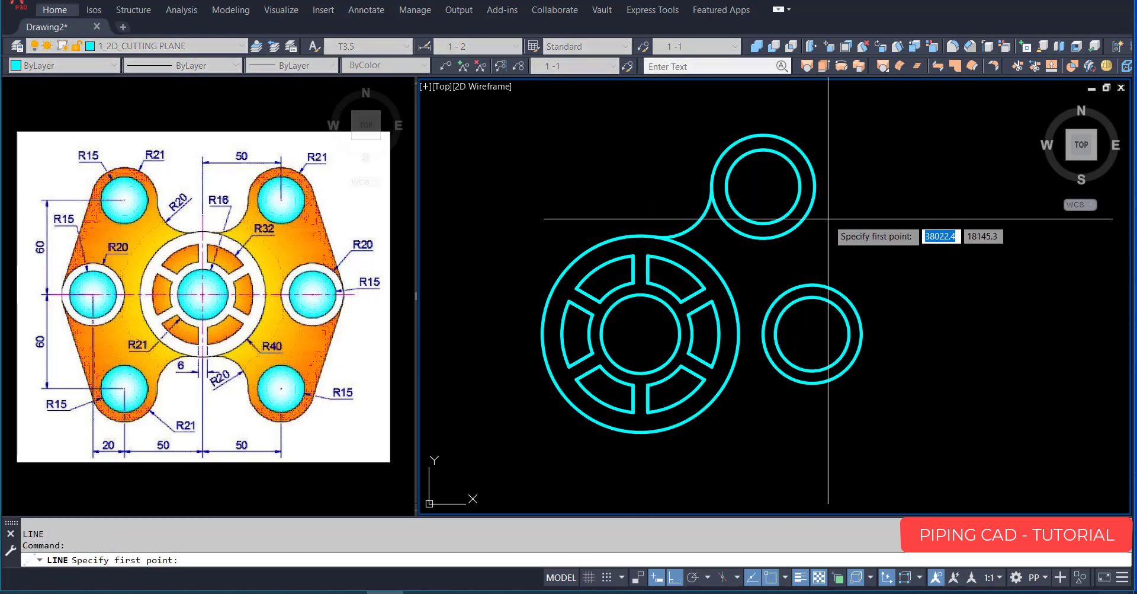
type("tan")
key("Return")
left_click(824, 178)
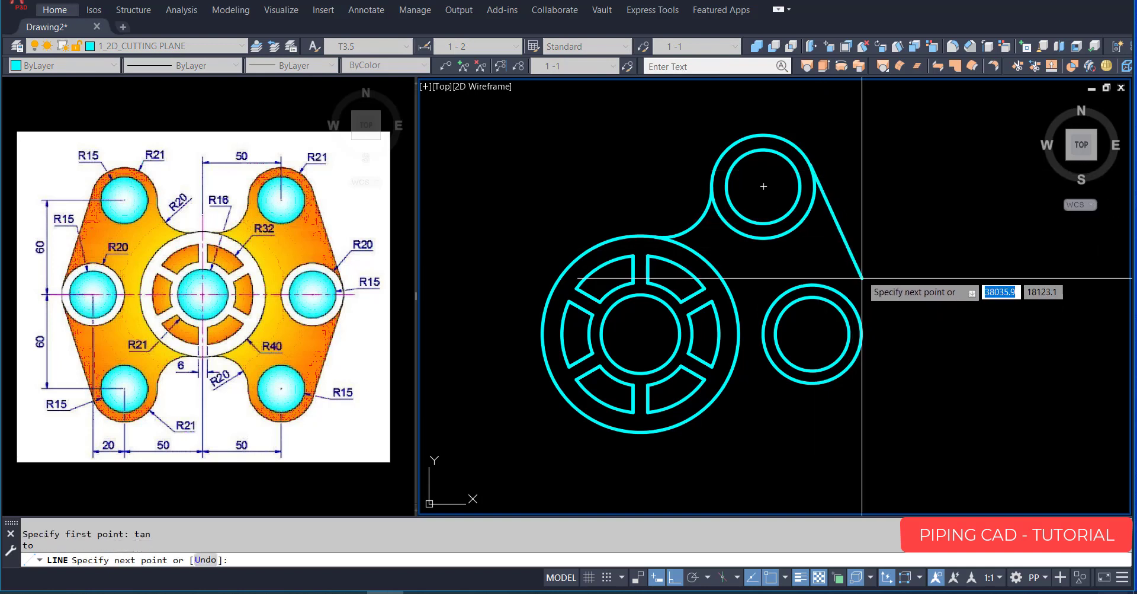
type("ta")
key("Return")
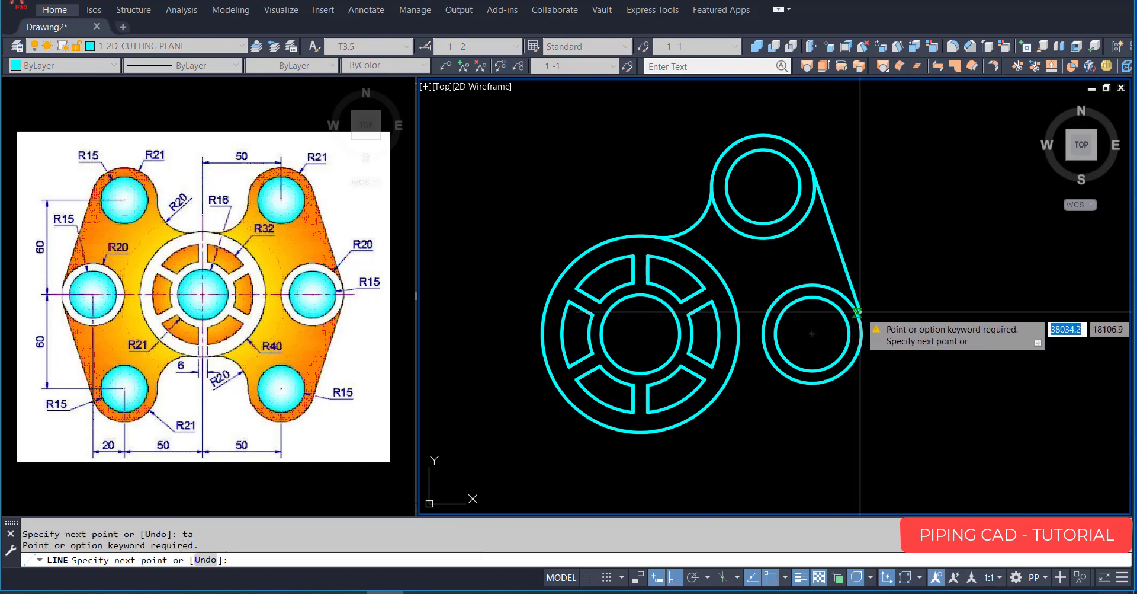
left_click(861, 315)
key("Escape")
Mirror the upper-right lobe circles, blend arc and tangent line about the horizontal axis through the radius 20 circle's centre, keeping the originals.
key("Return")
type("mi")
key("Return")
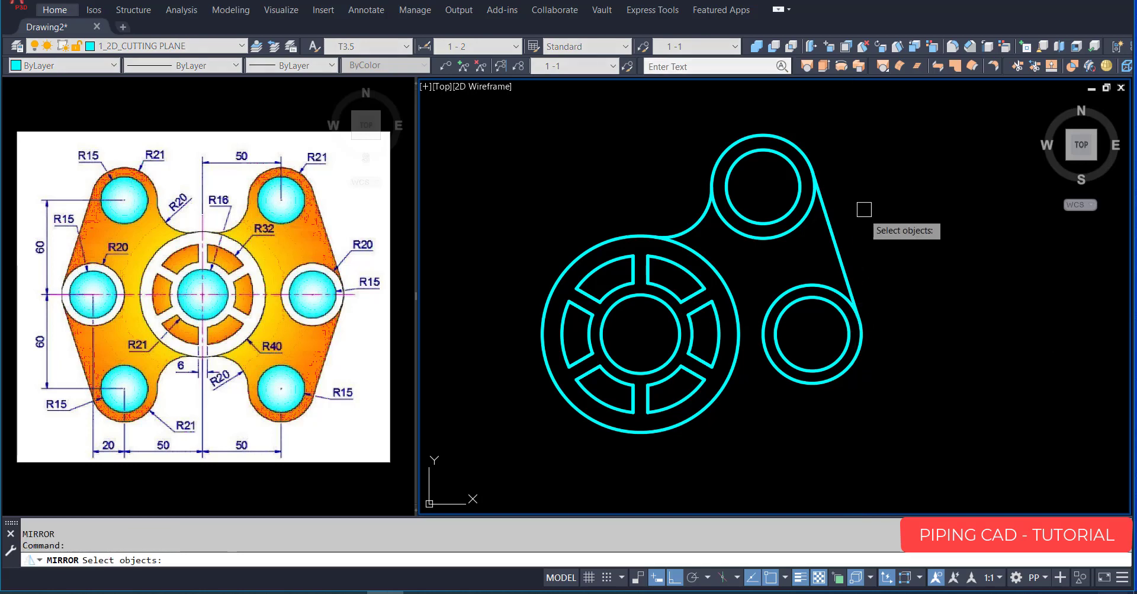
left_click(864, 208)
left_click(686, 214)
scroll(733, 198, "down", 2)
key("Return")
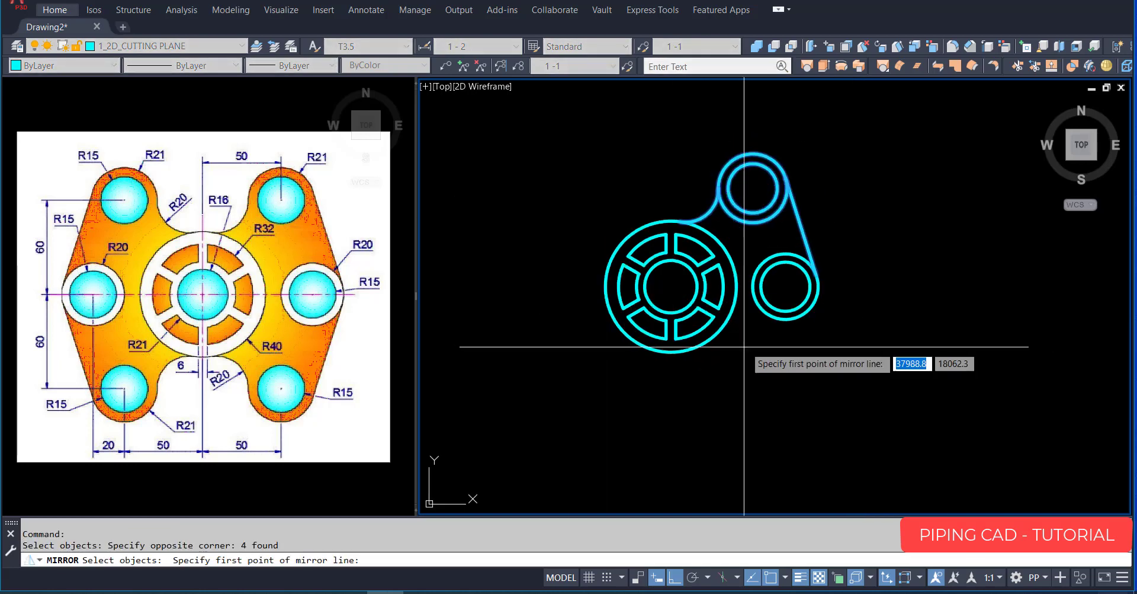
left_click(786, 289)
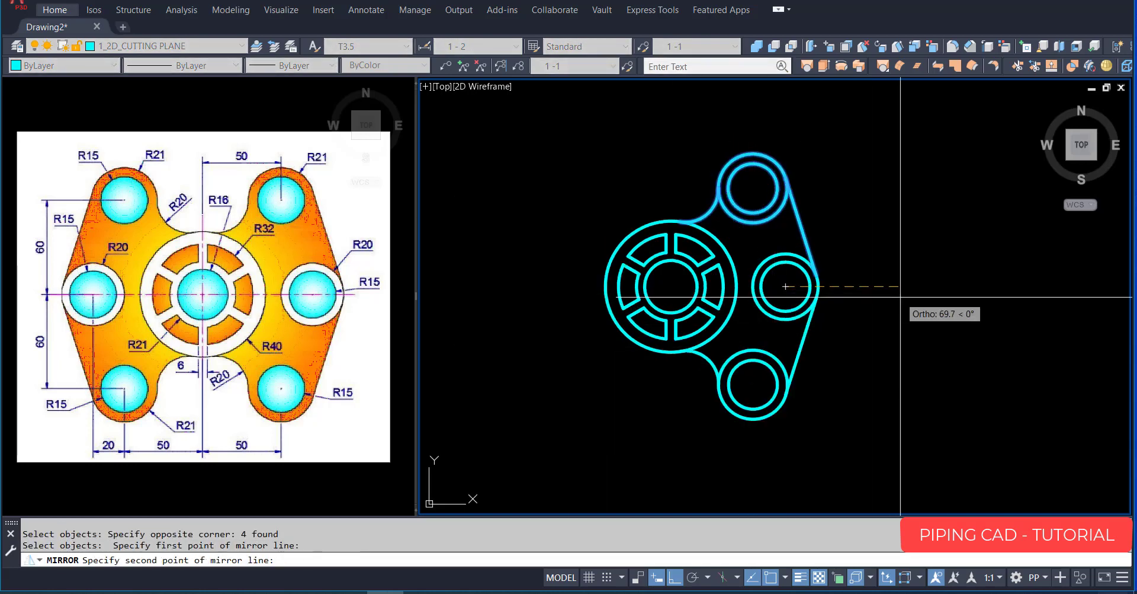
left_click(901, 297)
left_click(922, 349)
middle_click_drag(840, 330, 840, 353)
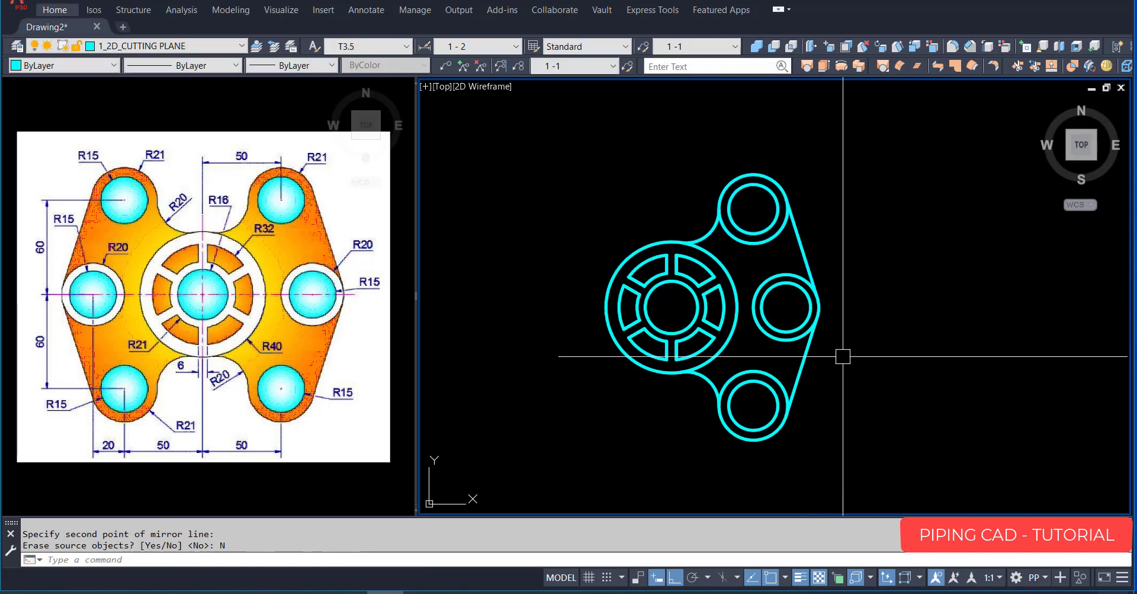
Mirror all right-hand lobe circles, blend arcs and tangent lines about the hub's vertical centre axis, keeping the originals.
key("Return")
left_click(900, 125)
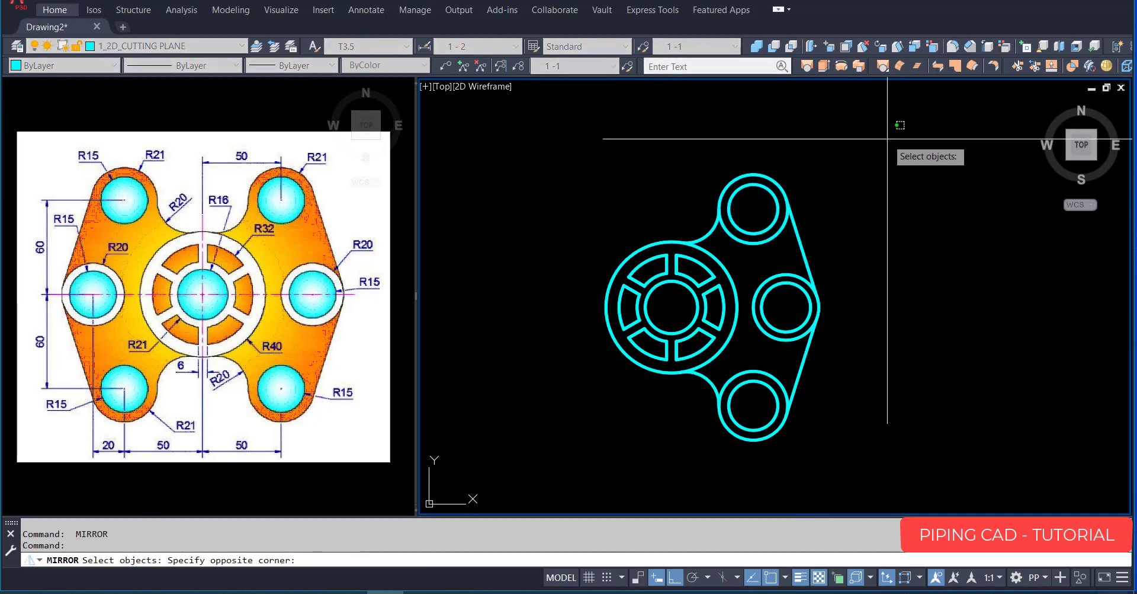
left_click(761, 458)
left_click(708, 382)
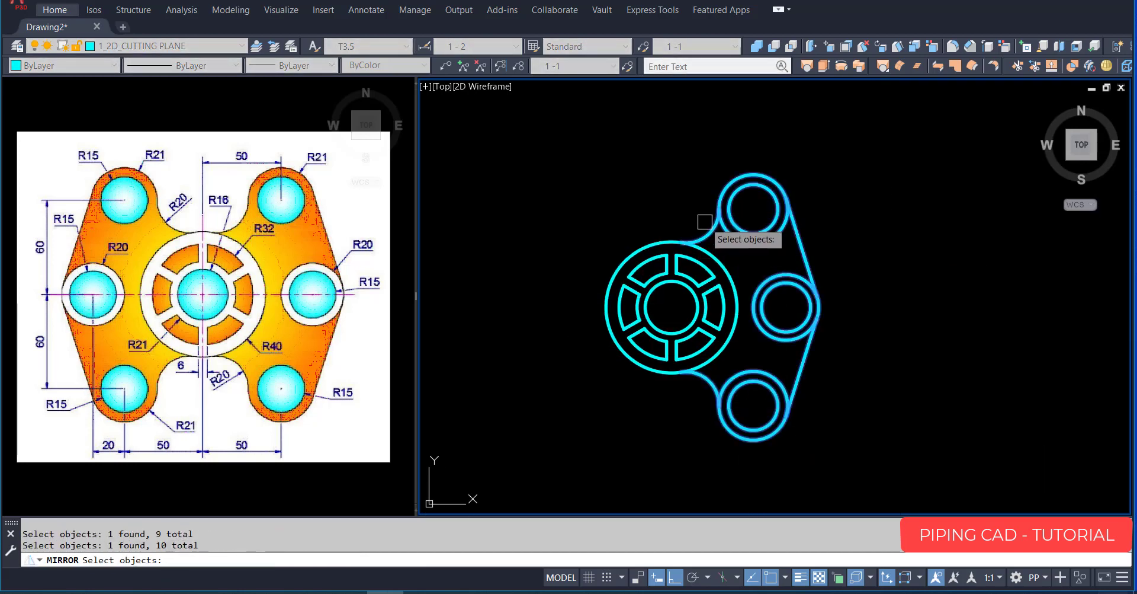
key("Return")
left_click(673, 240)
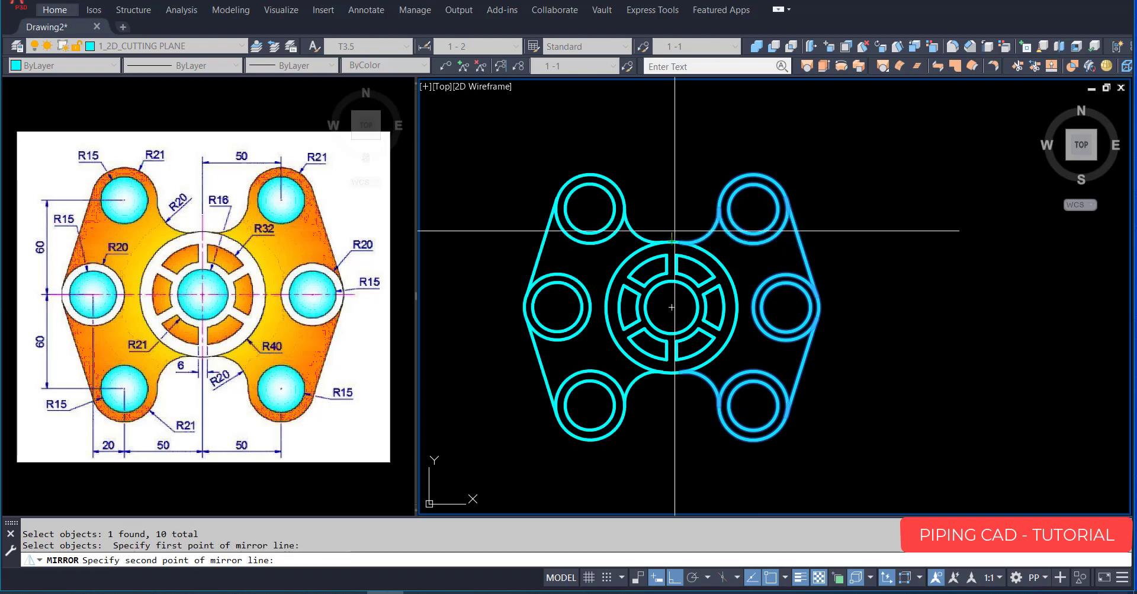
left_click(676, 176)
type("N")
key("Return")
Trim the inward-facing arcs of the four radius 21 corner circles between the tangent lines and the blend arcs.
mouse_move(692, 184)
middle_mouse_down()
mouse_move(815, 149)
mouse_move(783, 170)
middle_mouse_up()
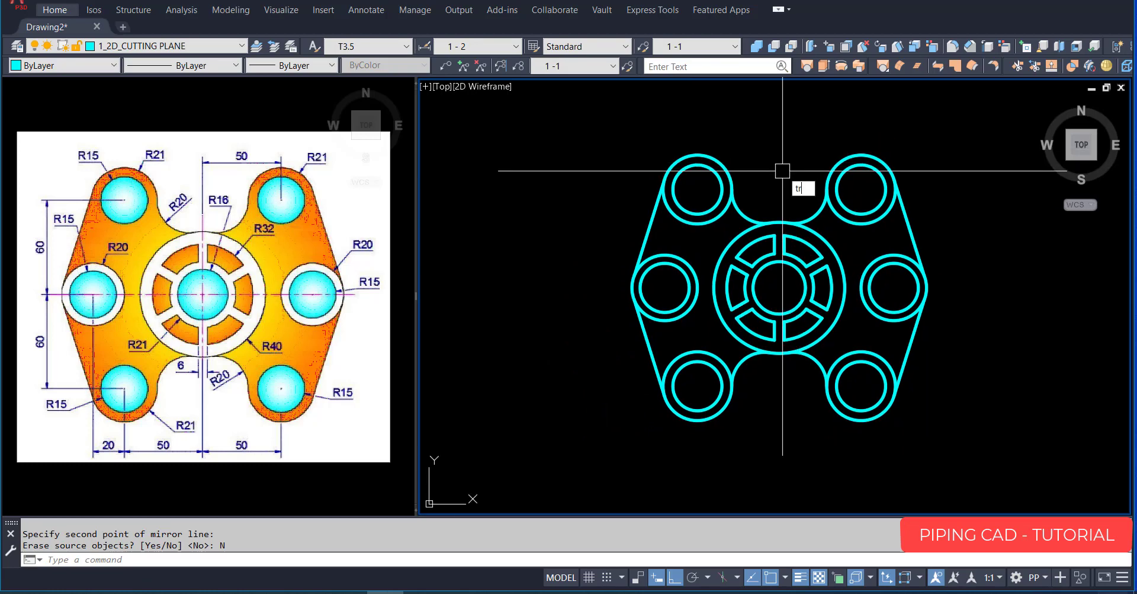
type("tr")
key("Return")
left_click(693, 223)
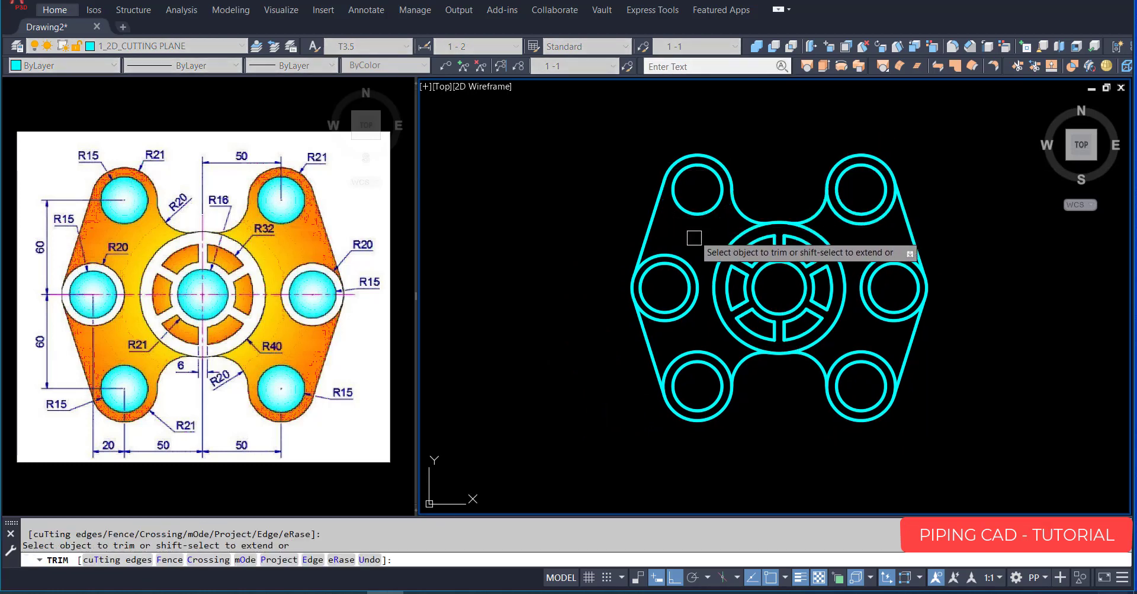
left_click(697, 349)
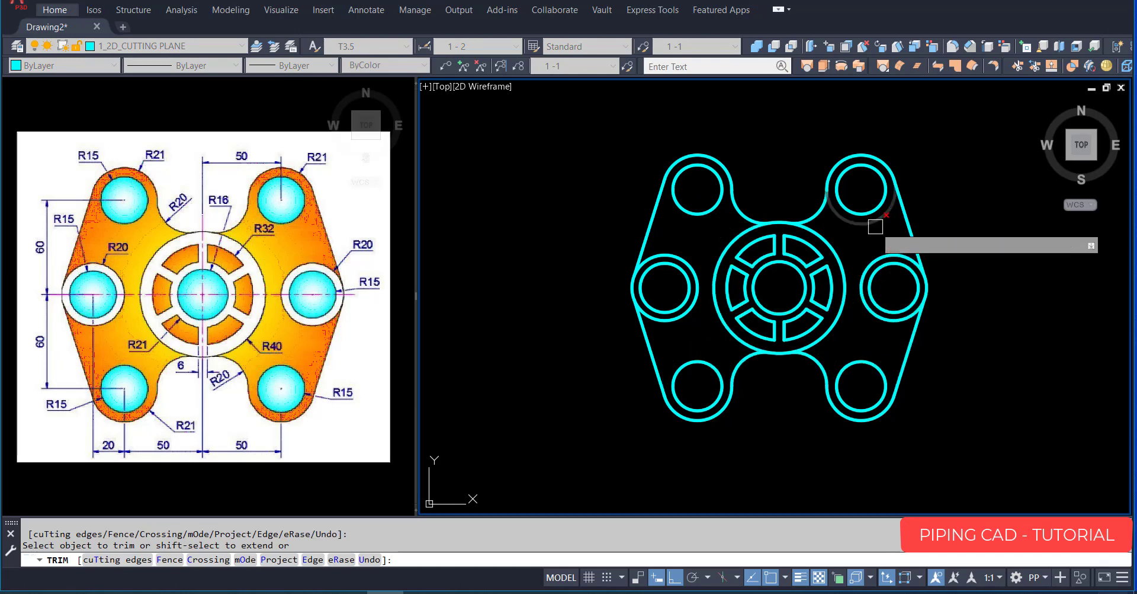
key("Escape")
middle_click_drag(863, 228, 818, 235)
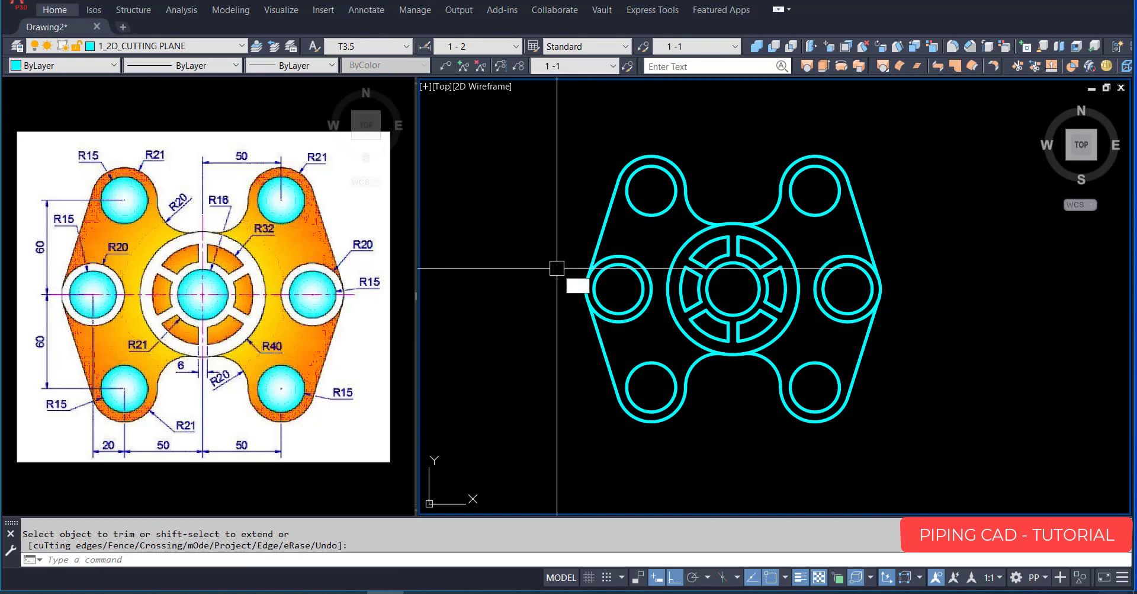
type("DRA")
key("Escape")
type("dim")
key("Return")
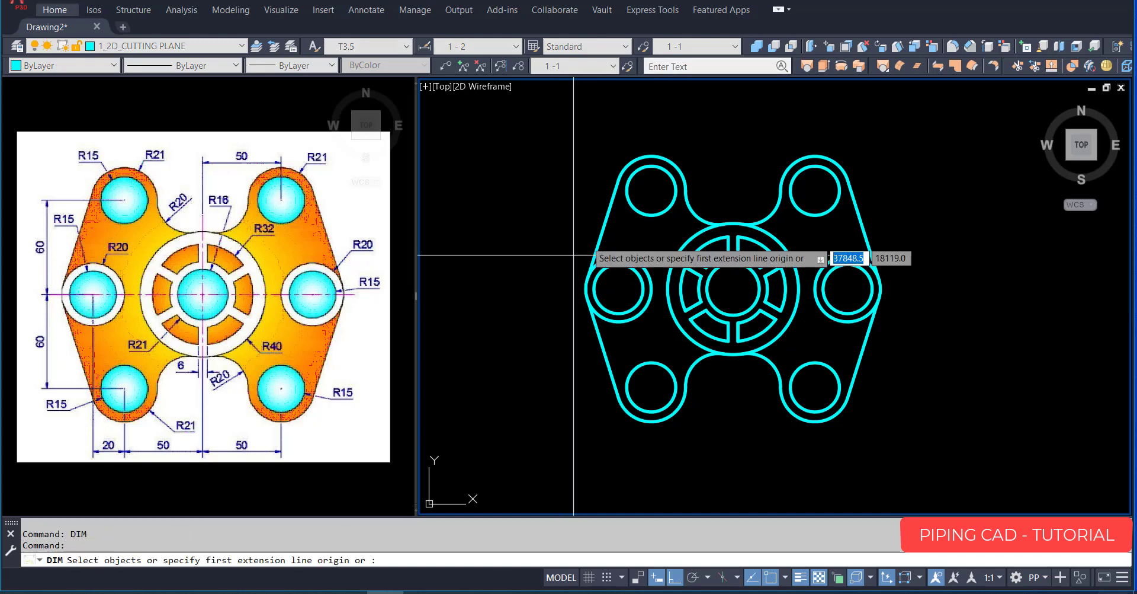
scroll(724, 250, "up", 4)
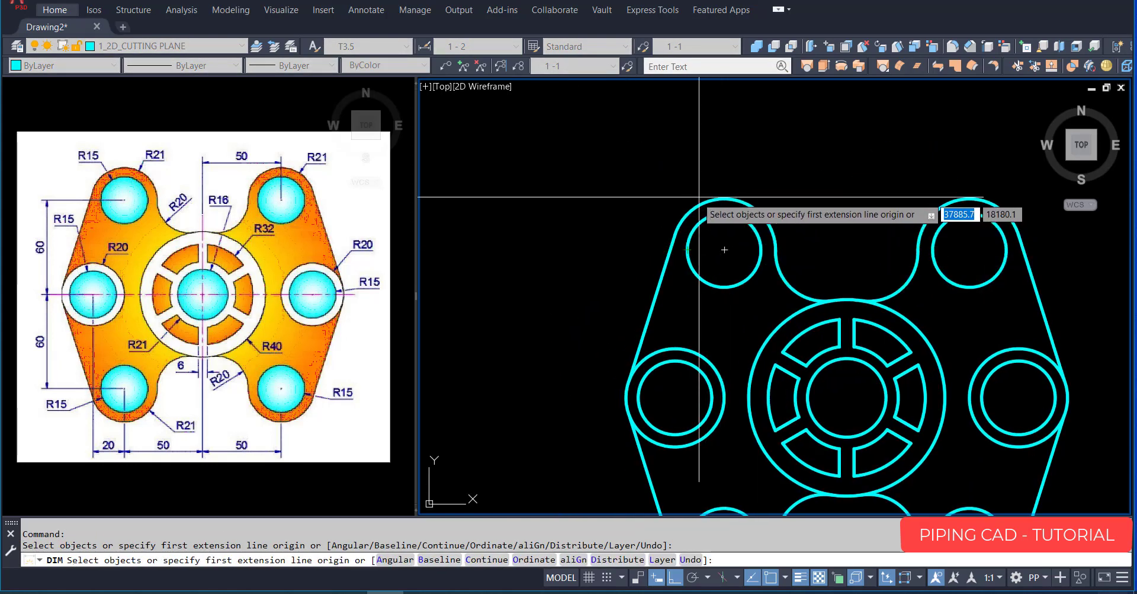
key("Escape")
key("Escape")
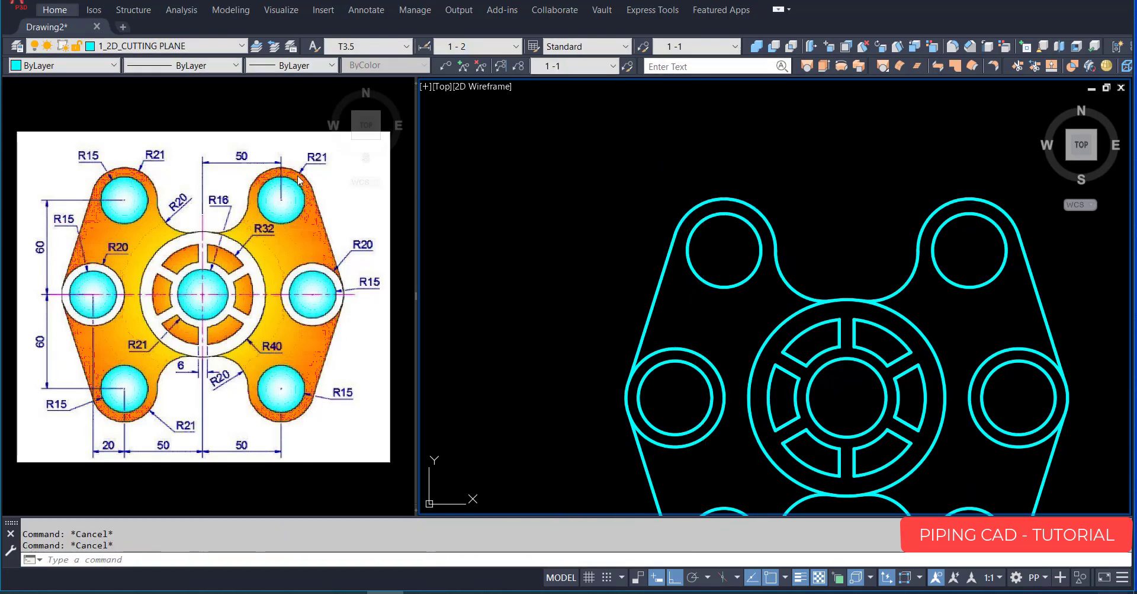
Make 1_2D_LEADER LINE the current layer and dimension the upper-left lobe's outer arc radius, with the text above left of the lobe.
left_click(221, 50)
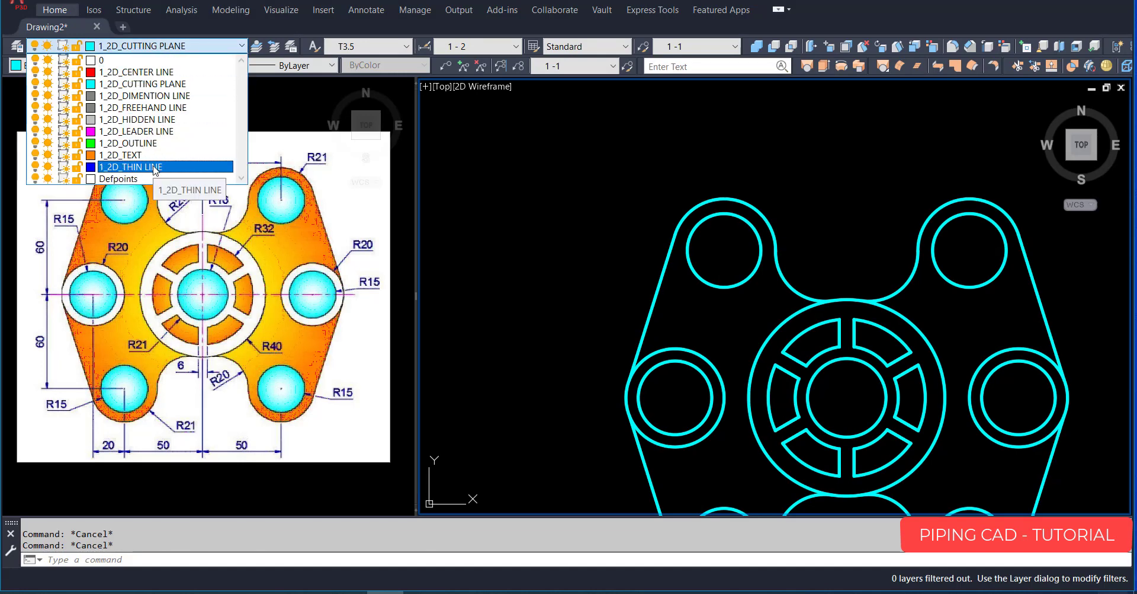
left_click(158, 133)
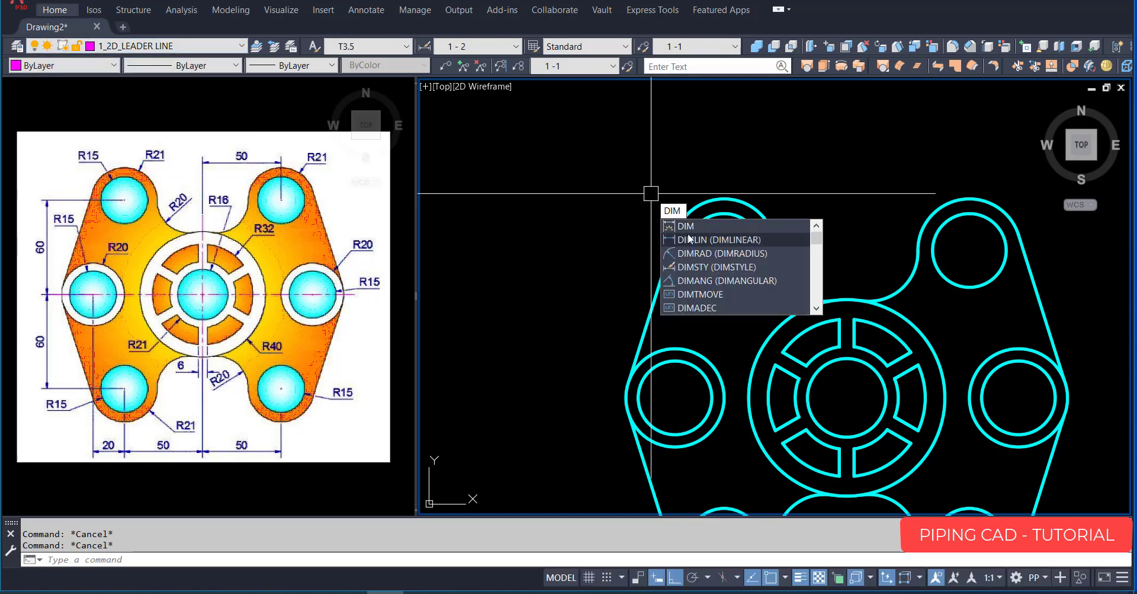
key("Return")
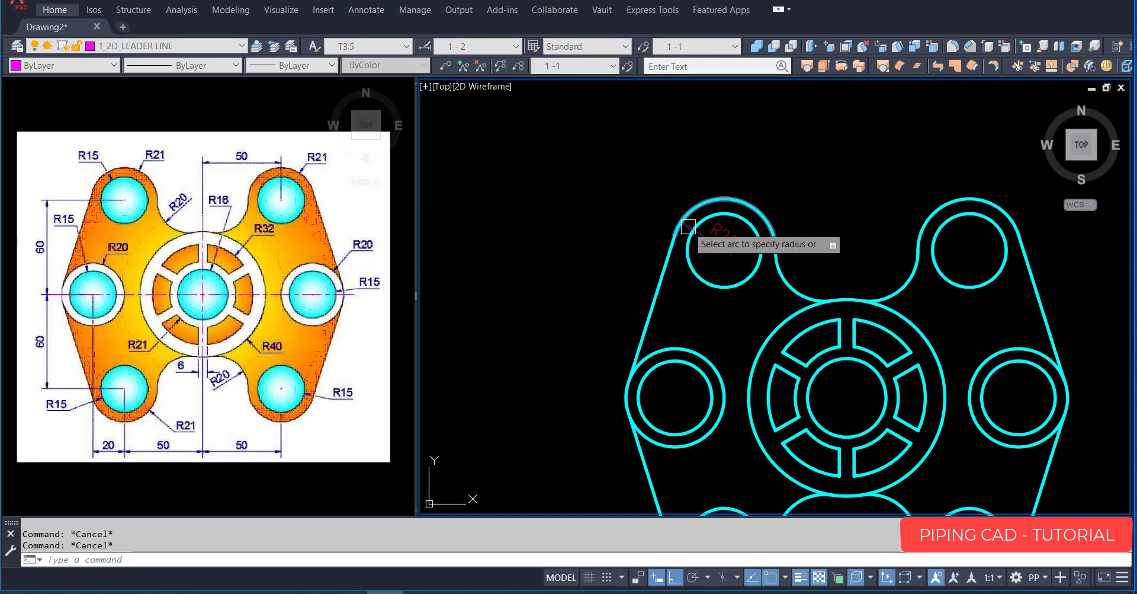
left_click(698, 224)
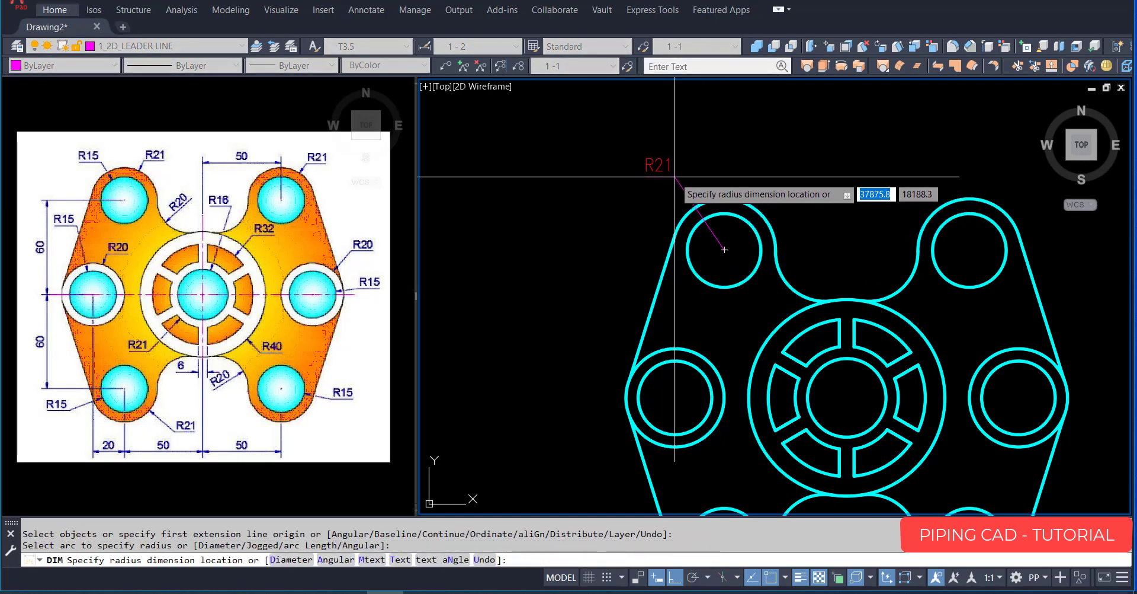
left_click(674, 177)
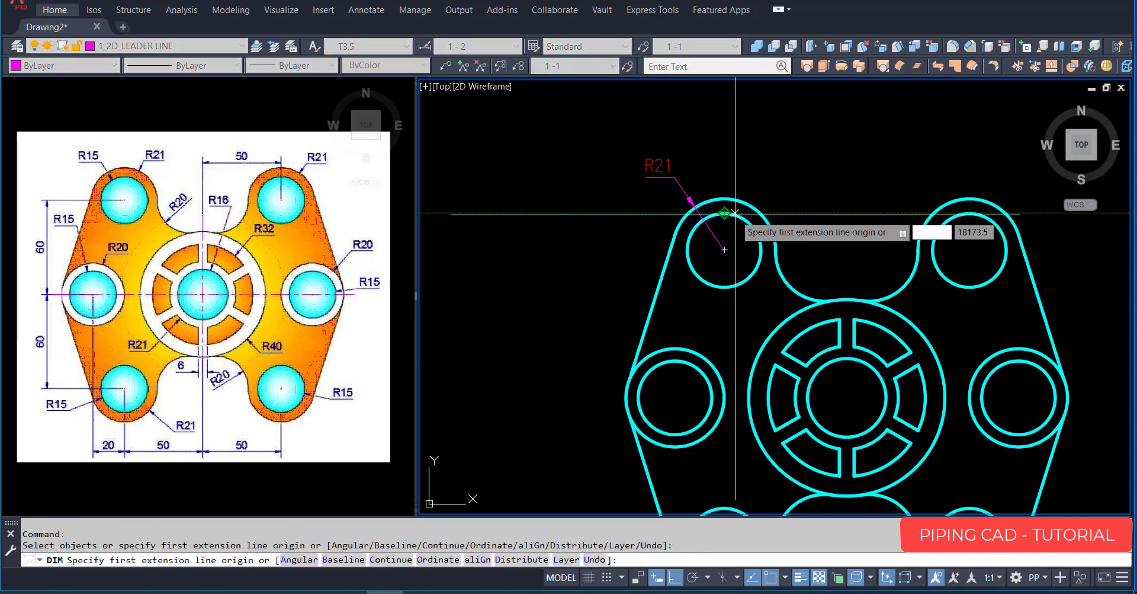
Dimension the radius of the upper-left lobe's inner circle, placing the text to the left of the lobe.
scroll(736, 227, "up", 2)
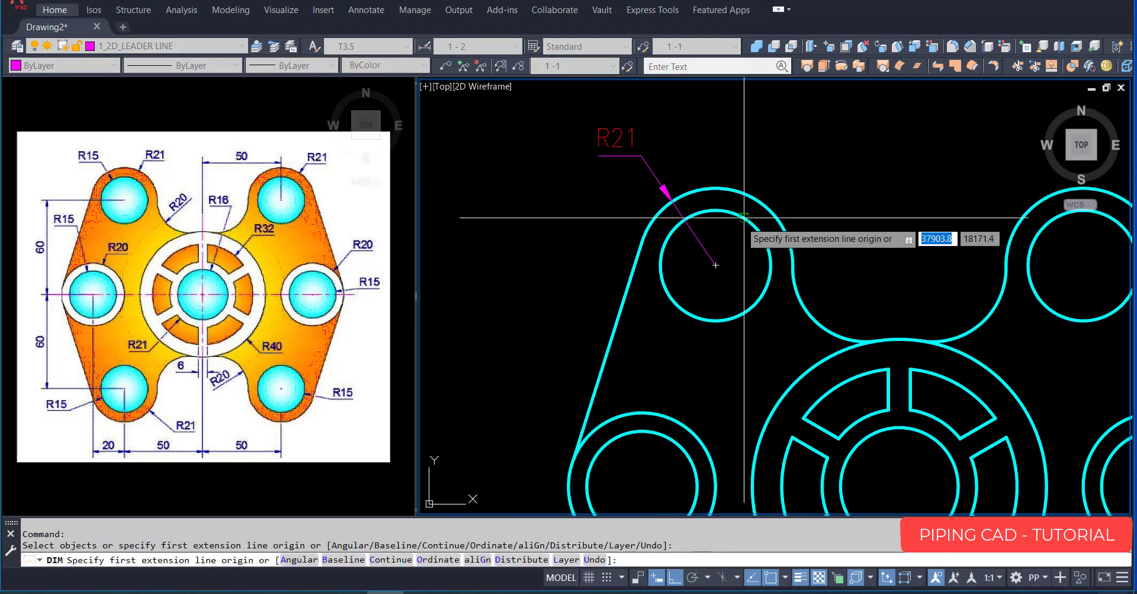
left_click(733, 316)
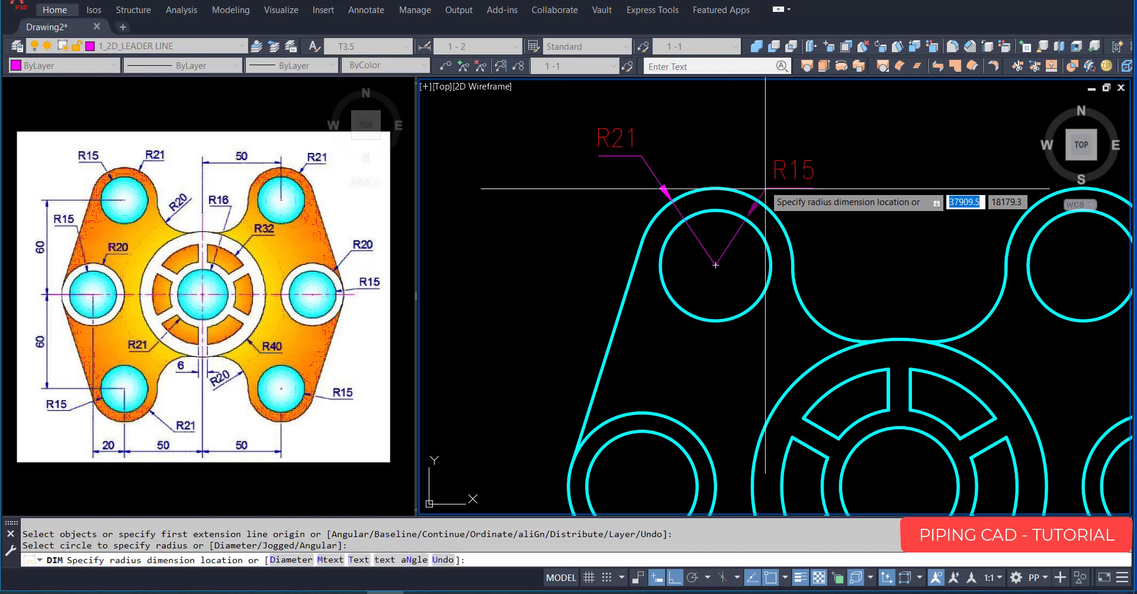
left_click(715, 265)
scroll(607, 215, "down", 3)
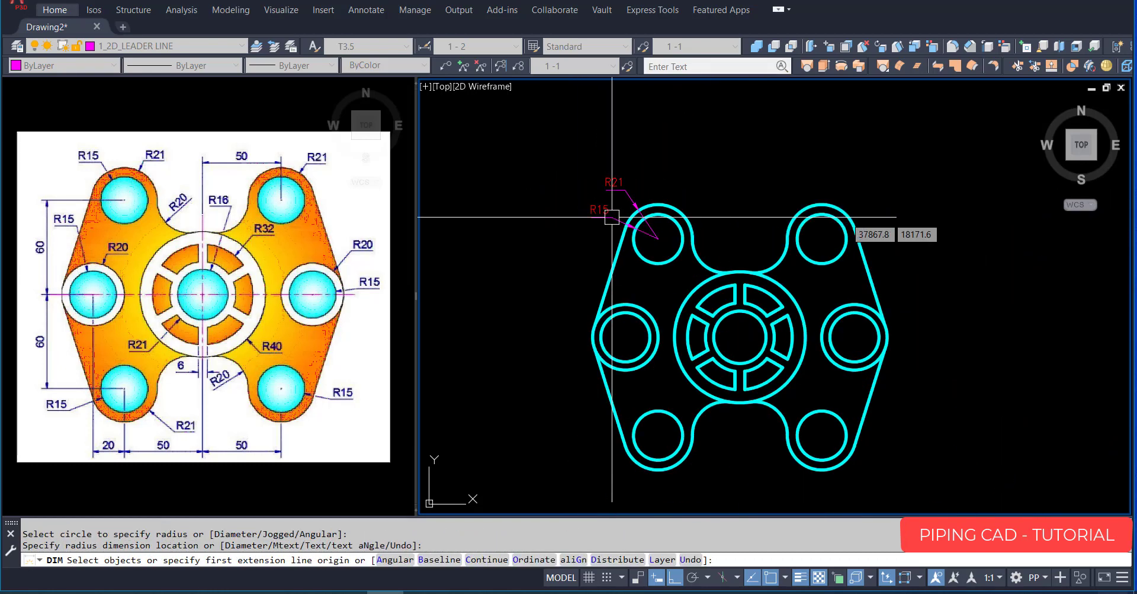
key("Escape")
Dimension the radius of the blend arc between the upper-left lobe and the hub, placing the text on the arc's concave side.
key("Return")
scroll(722, 261, "up", 3)
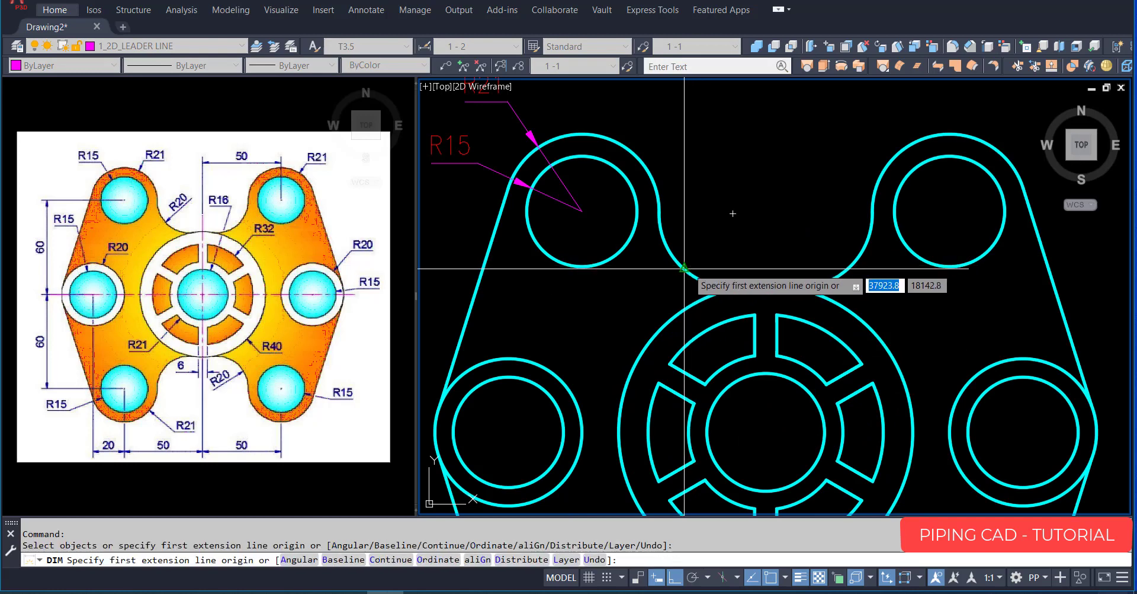
scroll(684, 270, "up", 2)
left_click(701, 279)
scroll(701, 279, "down", 3)
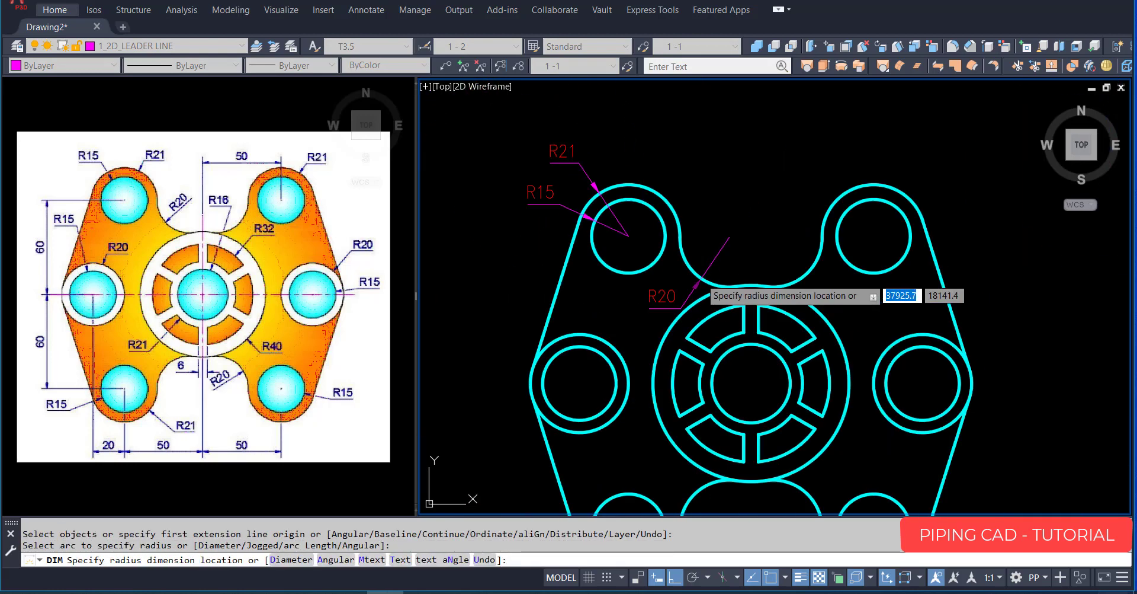
left_click(706, 258)
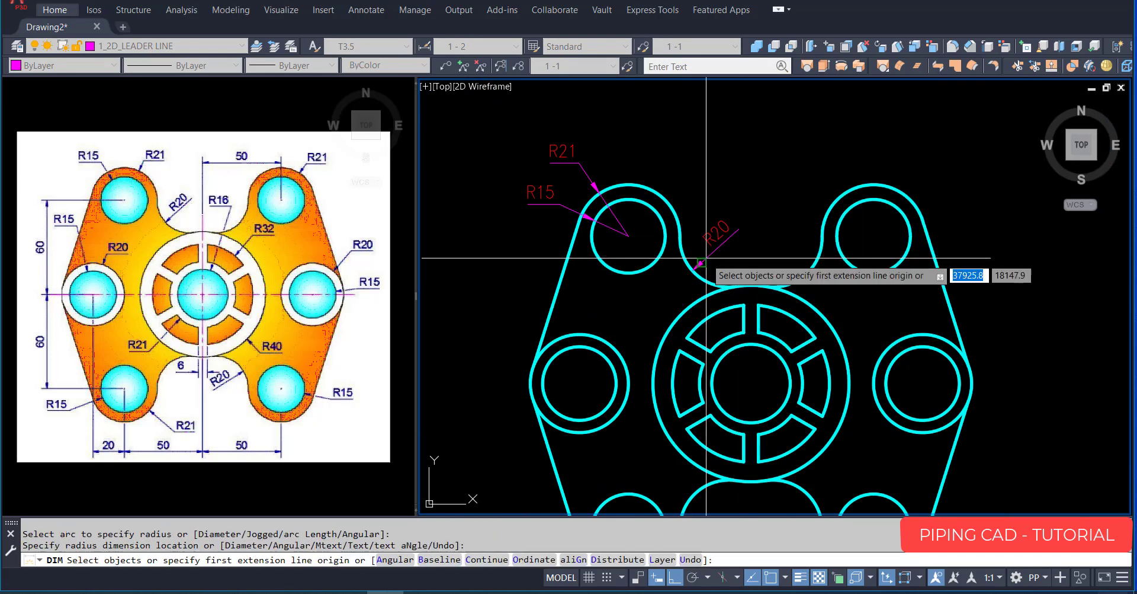
key("Escape")
Dimension the horizontal distance from the hub centre to the upper-right lobe's centre, placing the dimension line above the plate.
scroll(706, 258, "down", 2)
scroll(681, 254, "up", 3)
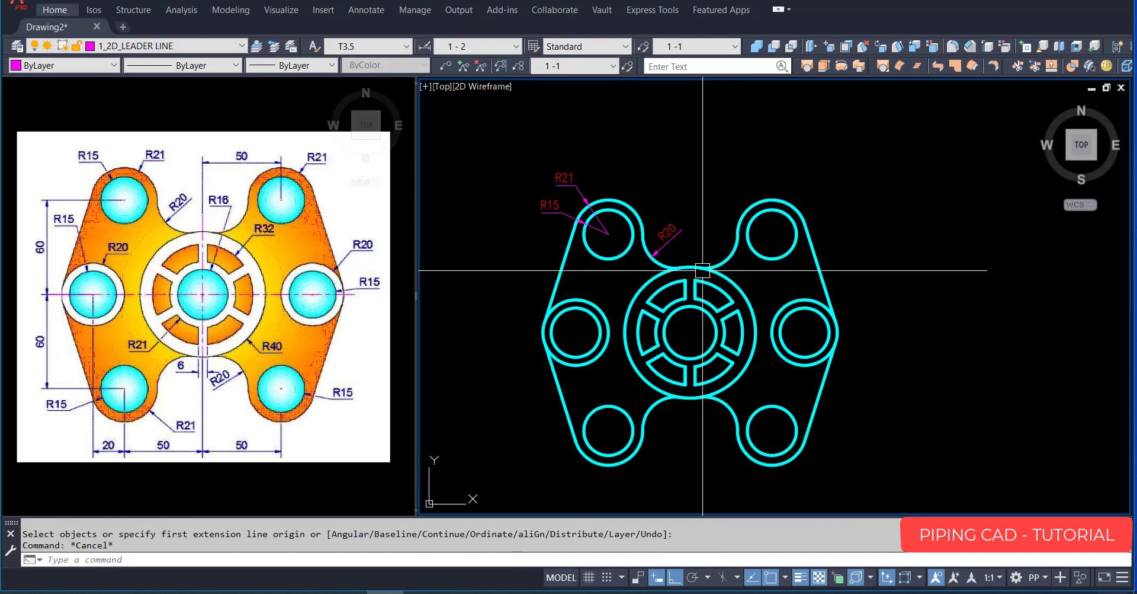
key("Return")
left_click(684, 362)
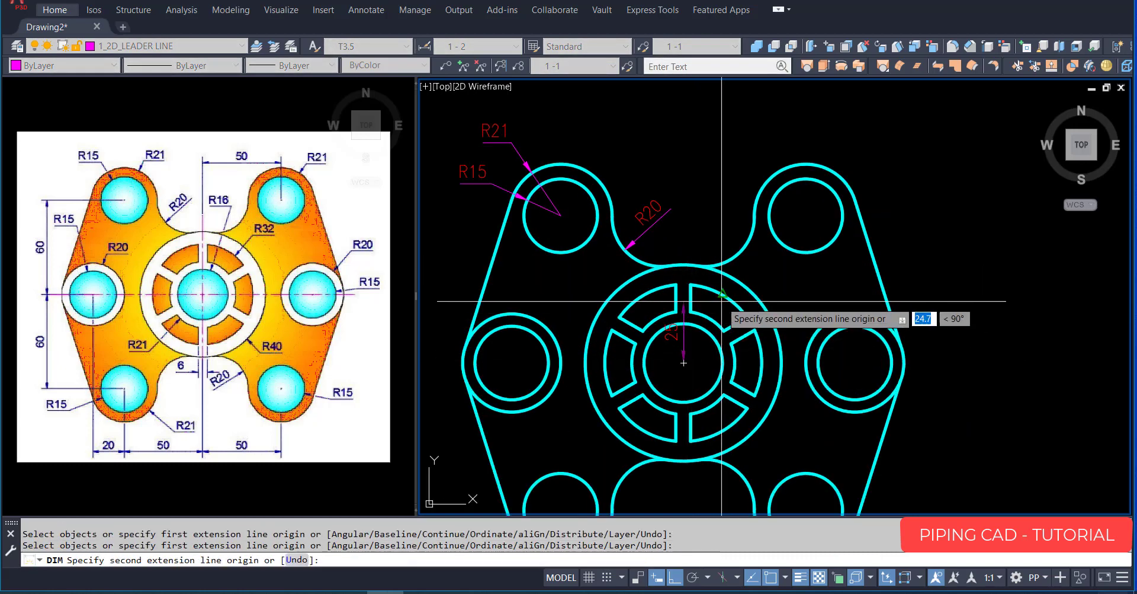
left_click(806, 215)
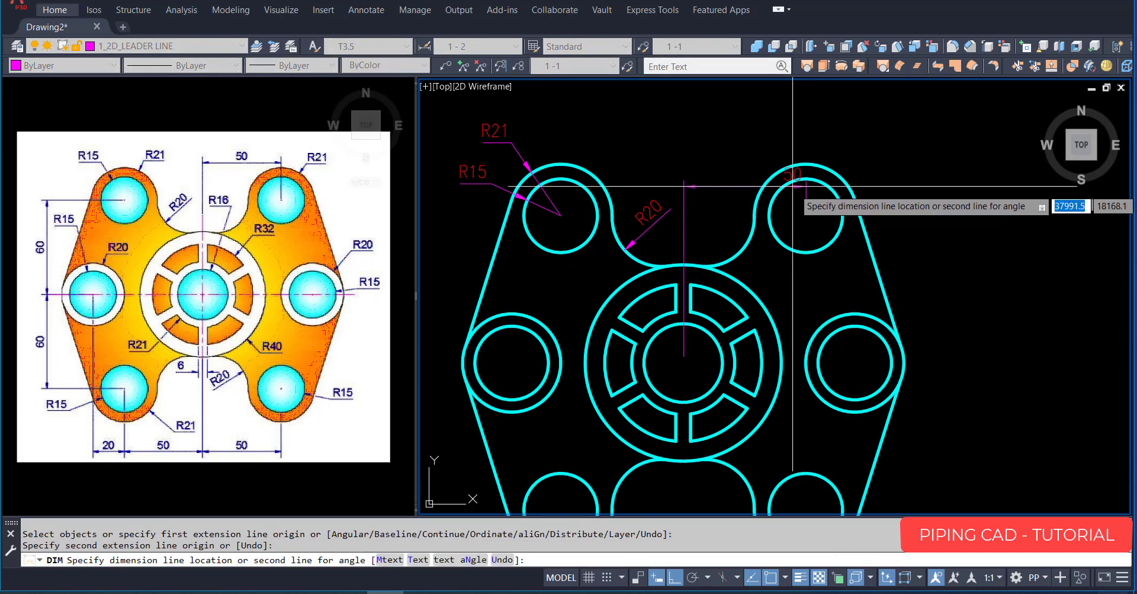
middle_click_drag(740, 142, 825, 194)
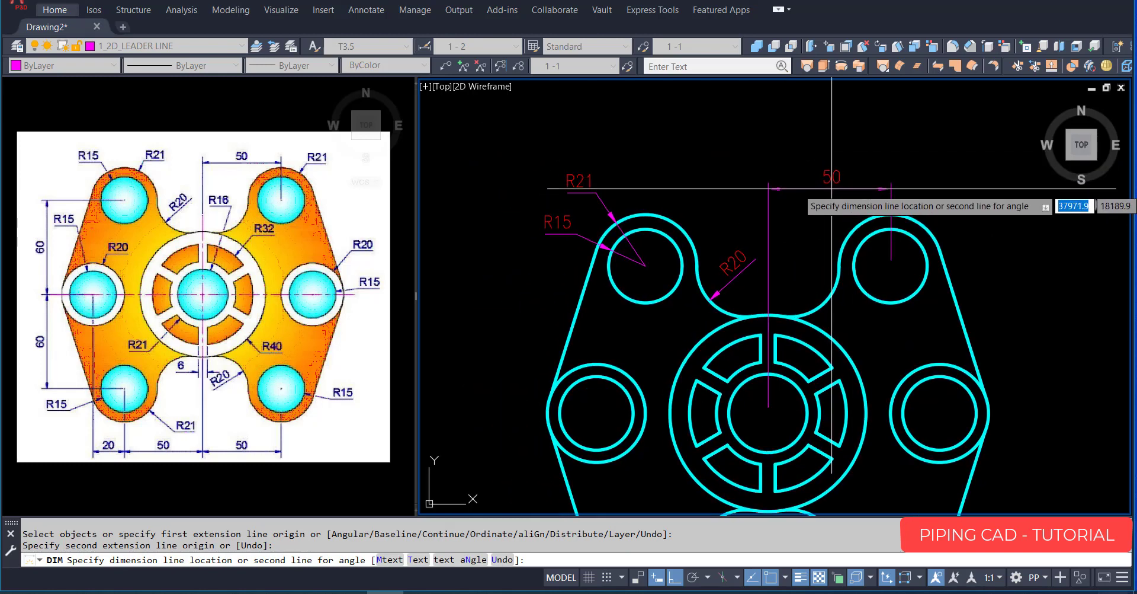
left_click(832, 188)
scroll(832, 188, "down", 3)
key("Escape")
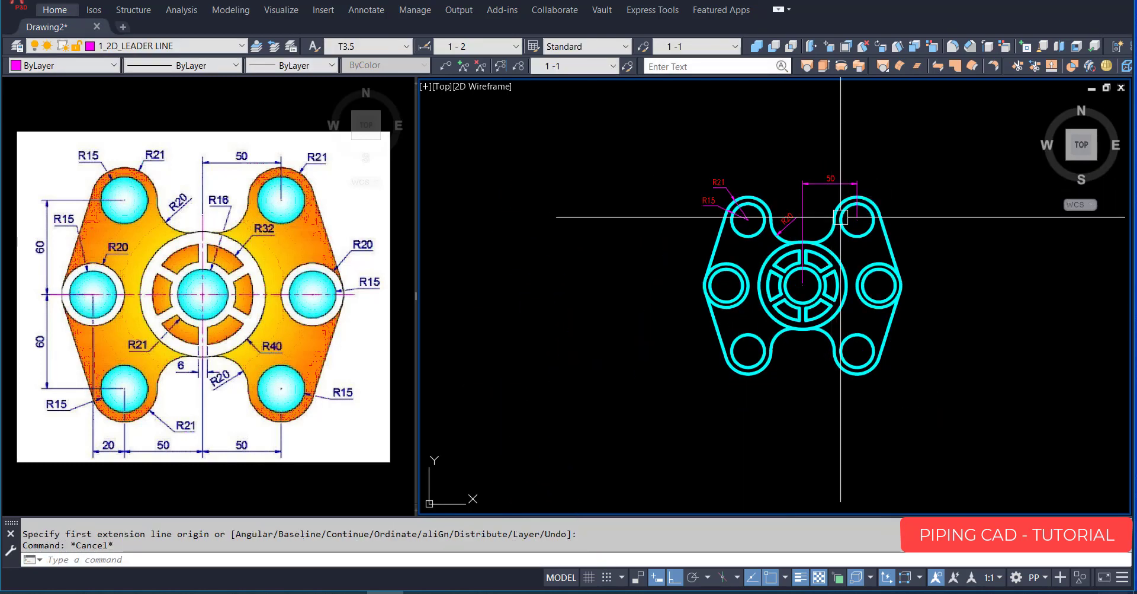
Dimension the upper-right lobe's outer arc radius, with the text above right of the lobe.
scroll(889, 202, "up", 4)
key("Return")
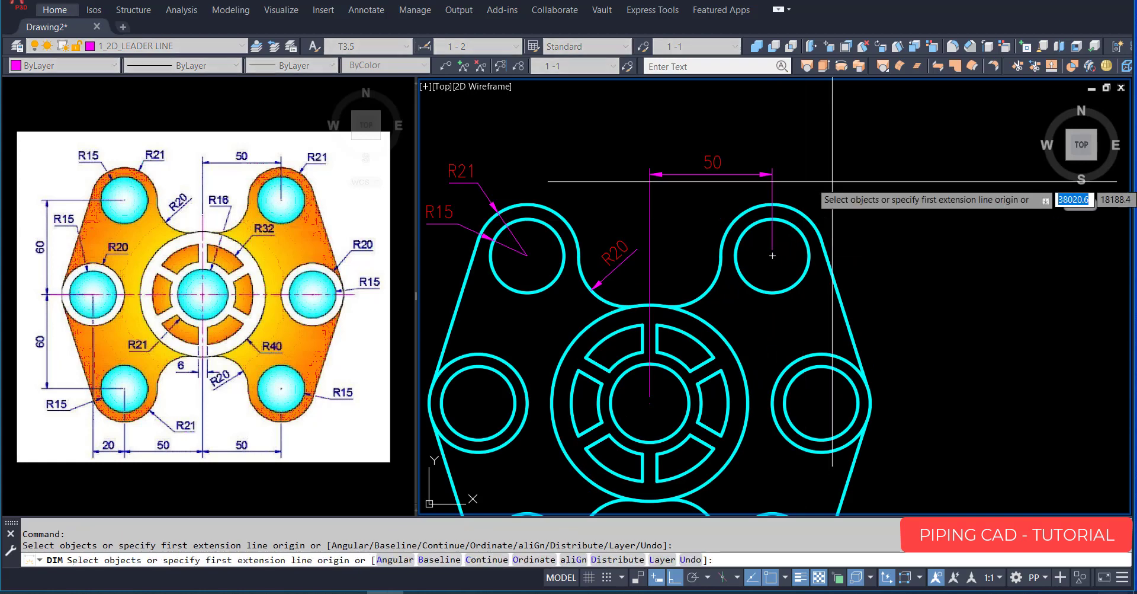
scroll(803, 212, "up", 4)
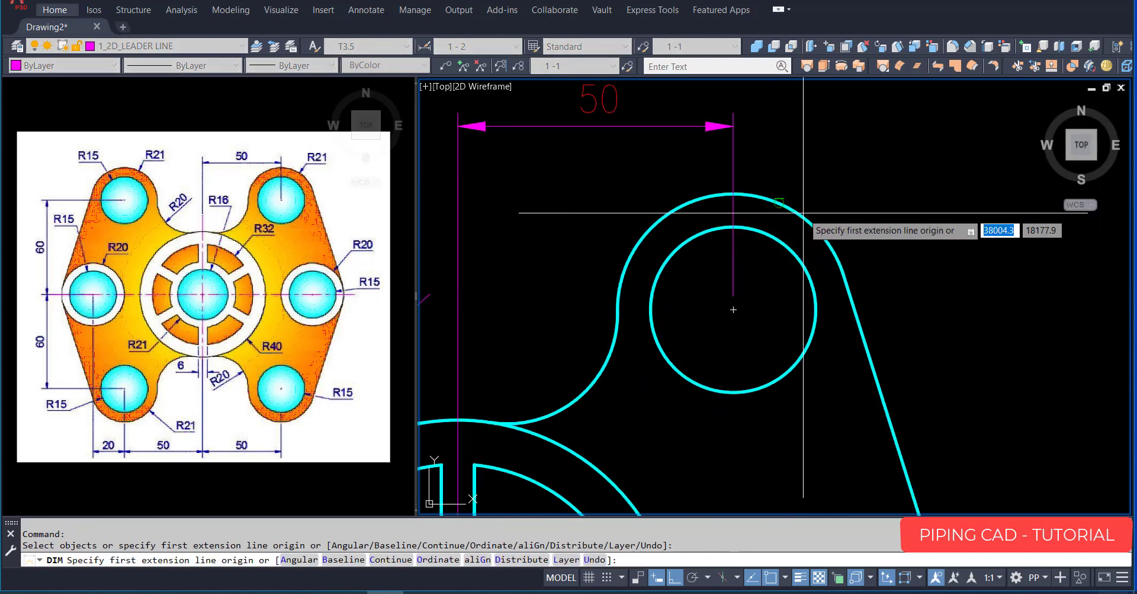
left_click(805, 212)
scroll(805, 195, "down", 5)
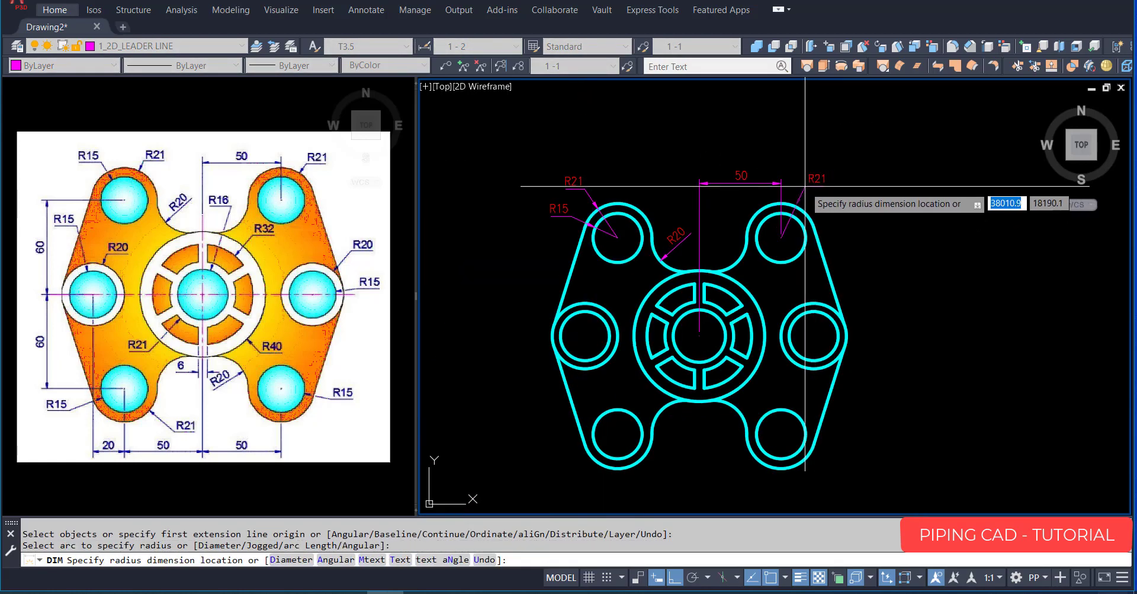
left_click(805, 186)
key("Escape")
Dimension the outer arc radius of the hub's upper-right slot segment, placing the text just outside the hub circle.
scroll(797, 287, "up", 4)
middle_click_drag(795, 287, 859, 276)
key("Return")
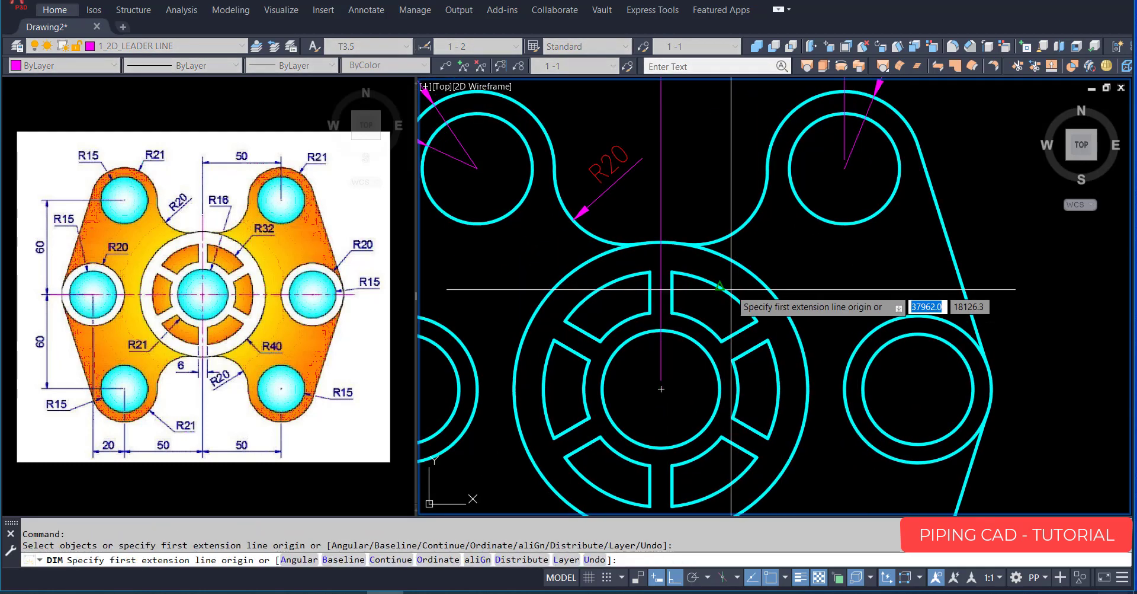
left_click(732, 297)
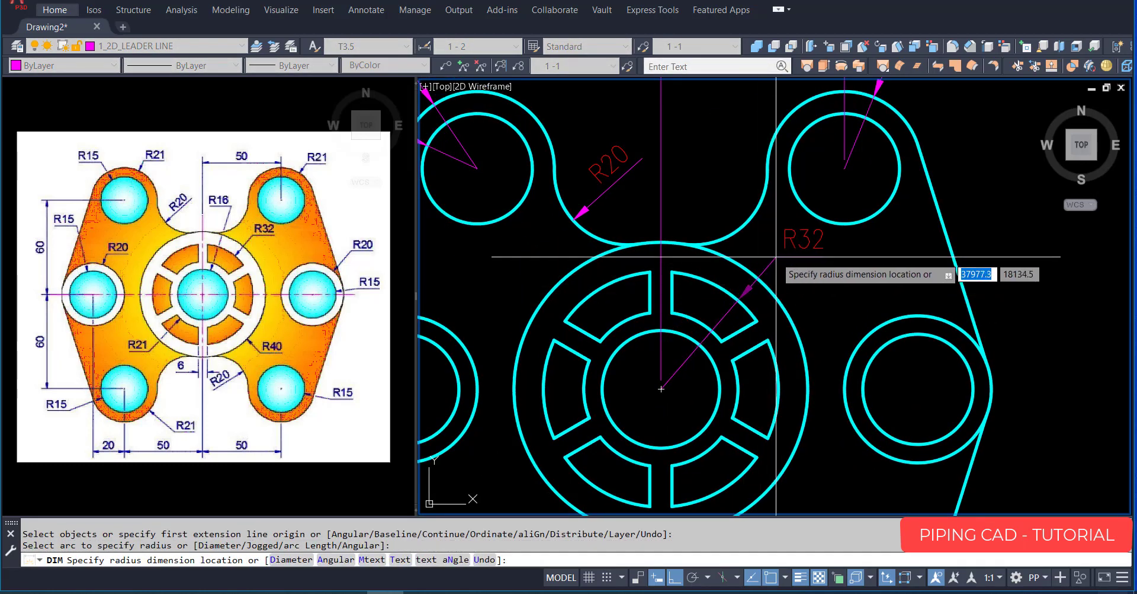
key("Escape")
Dimension the radius of the hub's outer circle toward the lower right, placing the text inside the circle.
scroll(777, 257, "down", 4)
scroll(789, 306, "up", 2)
middle_click_drag(793, 318, 774, 277)
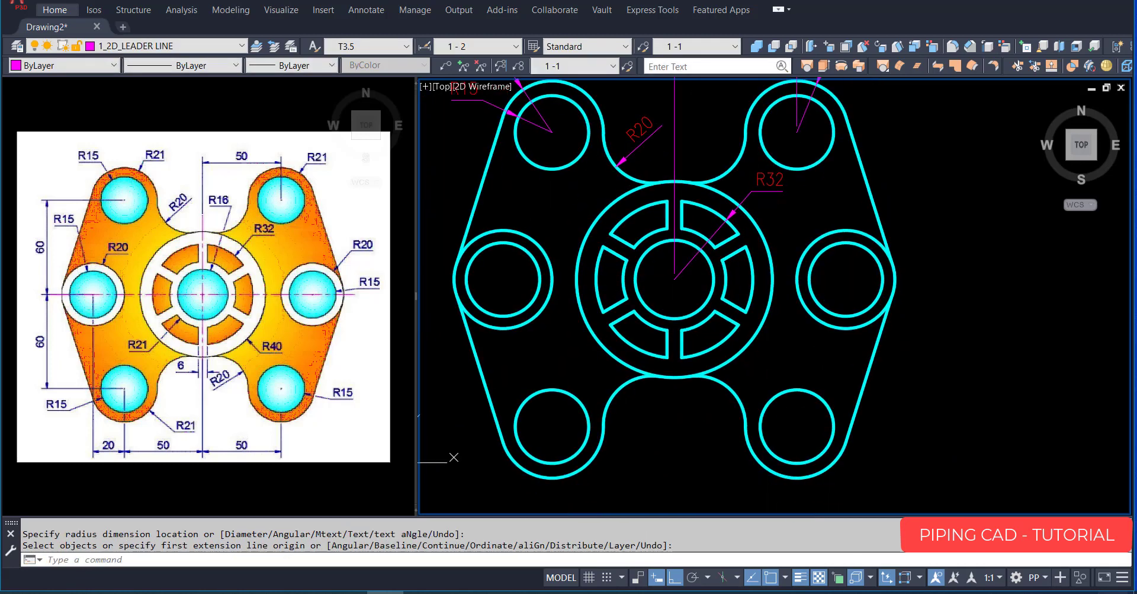
key("Return")
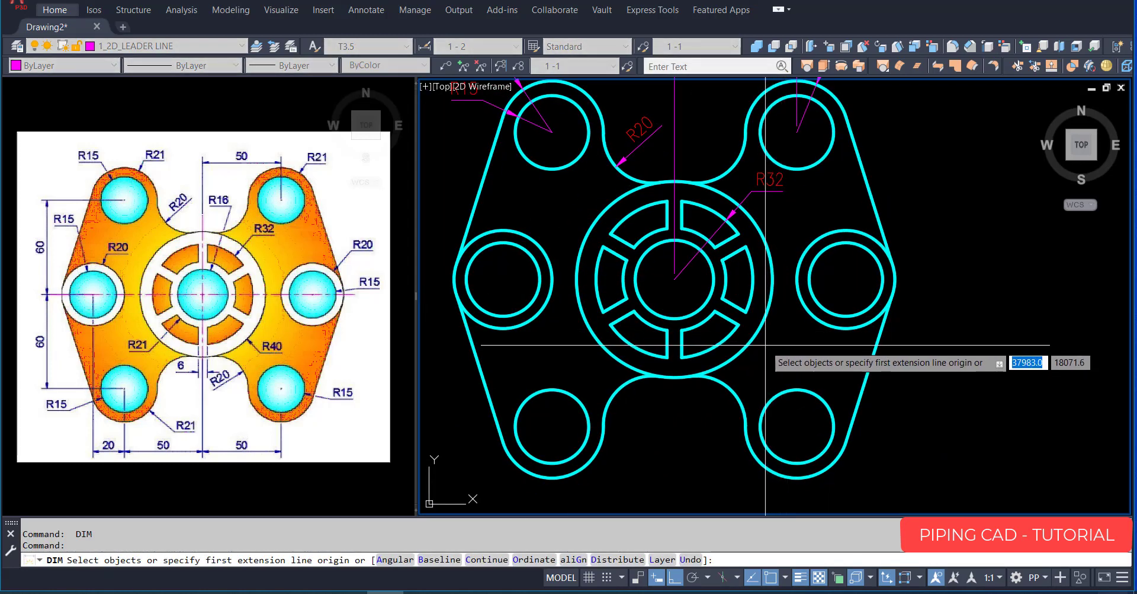
left_click(751, 342)
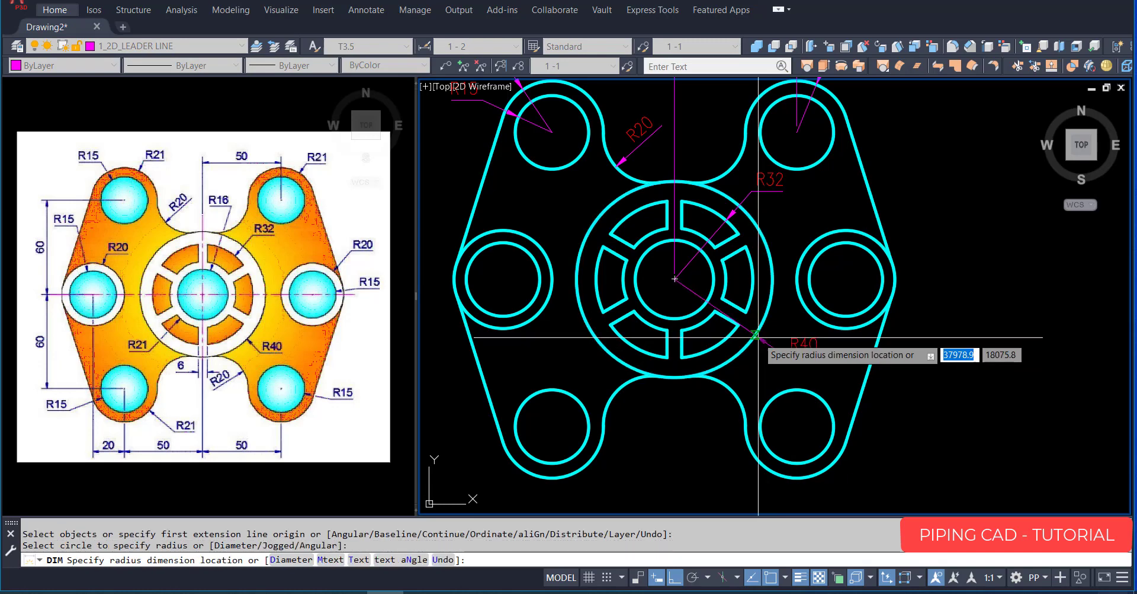
left_click(717, 313)
key("Escape")
Move the hub outer circle's radius text outside the circle, to its lower right.
scroll(754, 335, "up", 2)
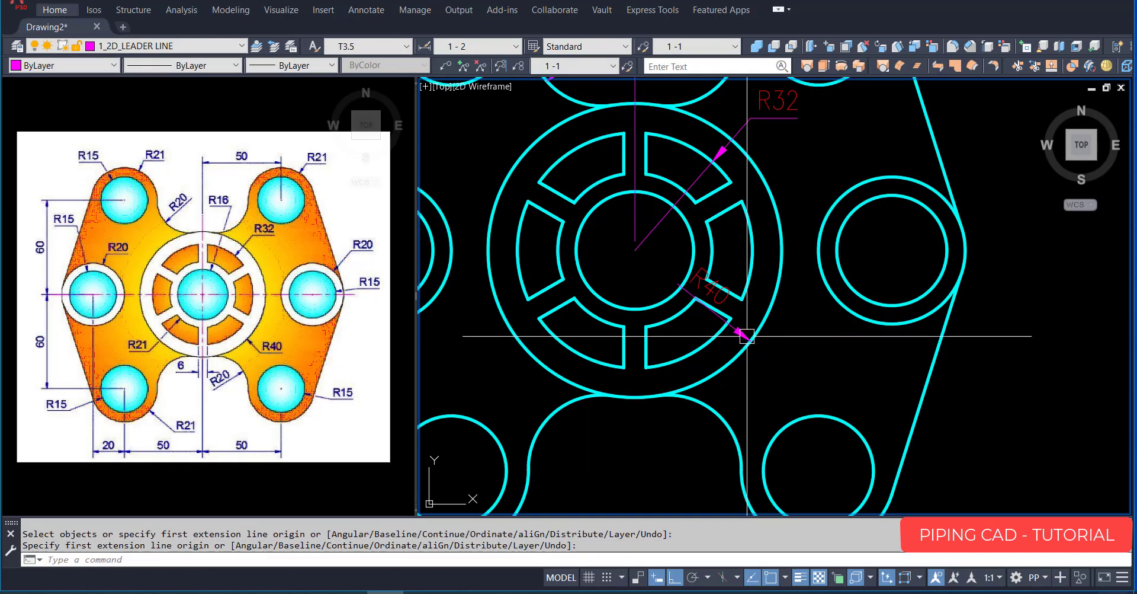
left_click(711, 302)
left_click(700, 300)
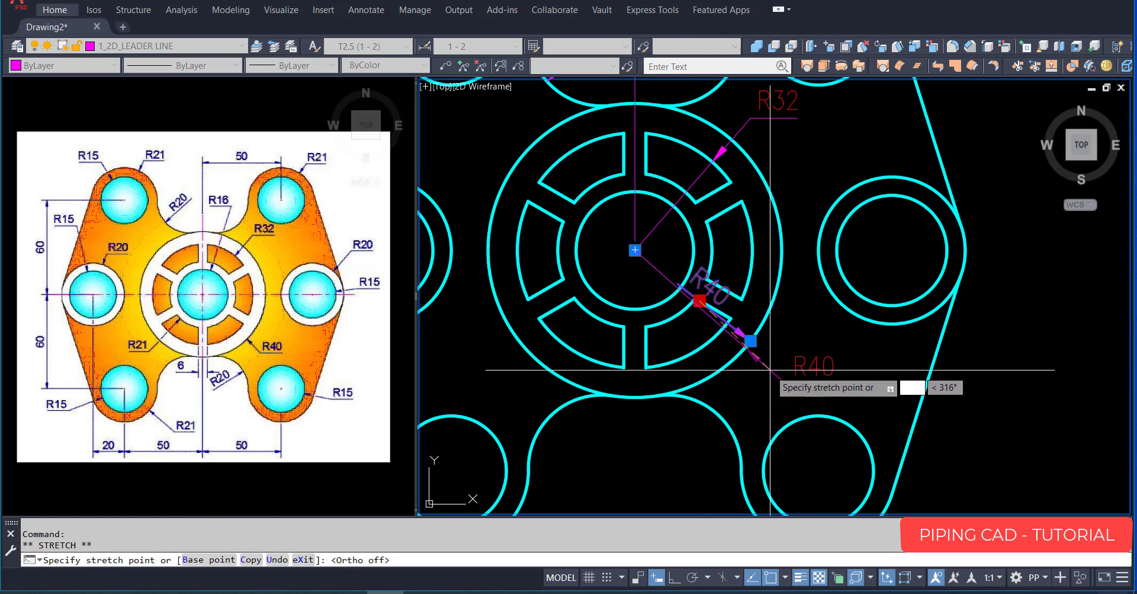
left_click(774, 363)
key("Escape")
Dimension the radius of the middle-right lobe's inner circle, placing the text to the right of the plate.
scroll(785, 341, "down", 2)
scroll(825, 323, "up", 2)
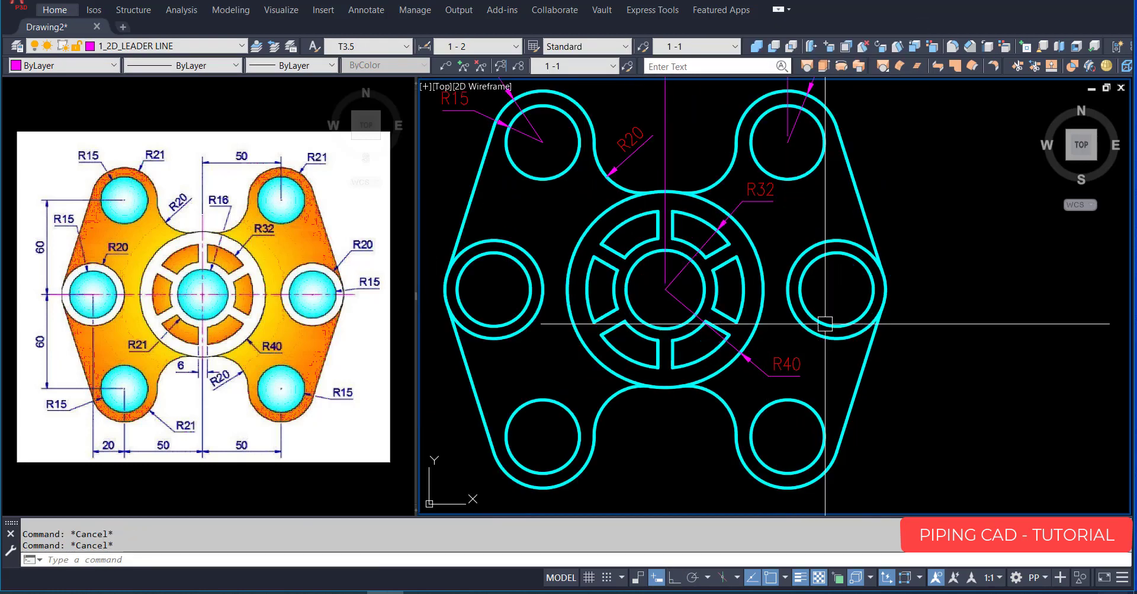
type("dim")
key("Return")
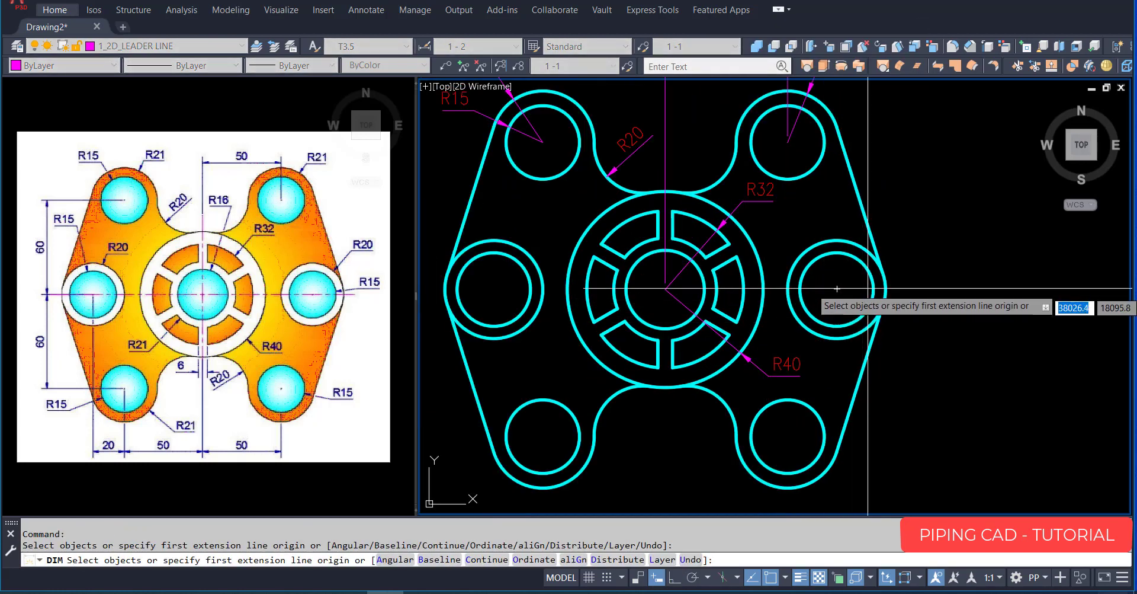
left_click(861, 268)
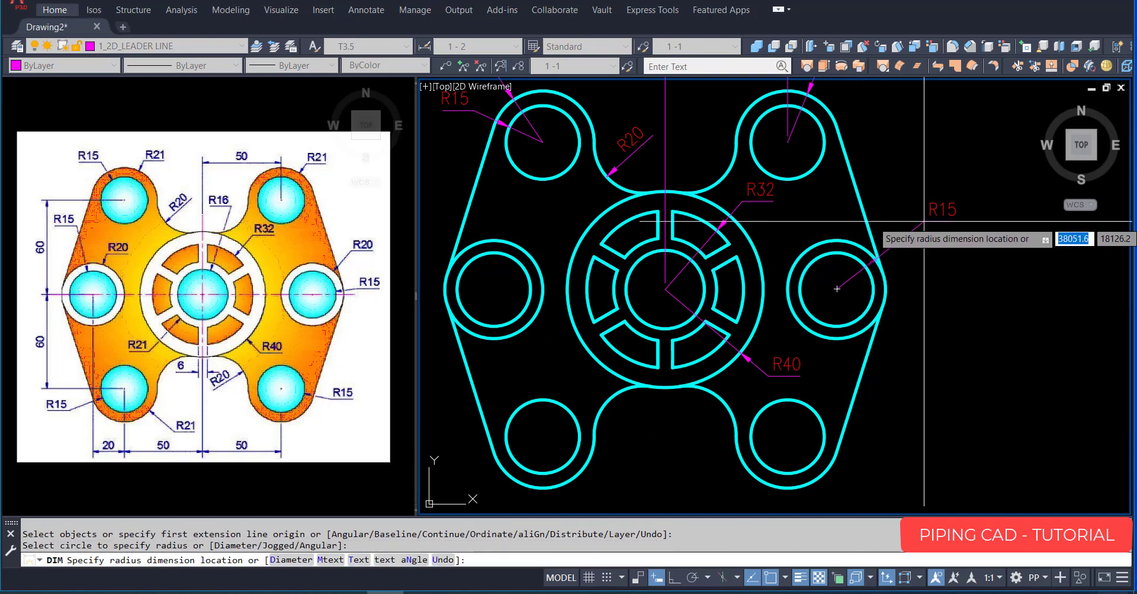
left_click(934, 248)
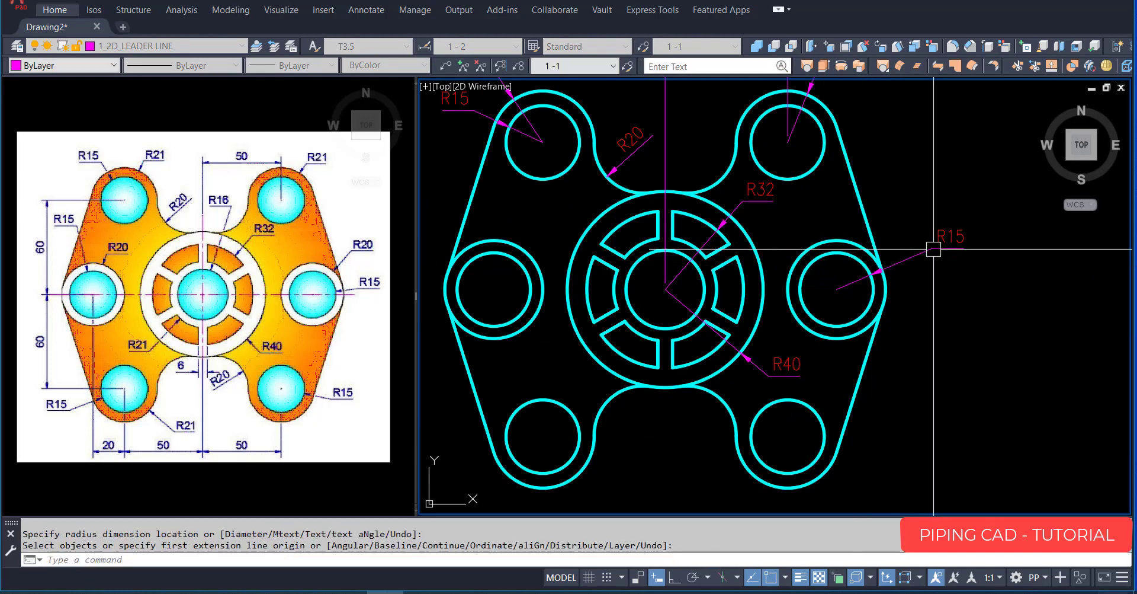
Dimension the radius of the middle-right lobe's outer circle, placing the text above the inner circle's radius text.
left_click(859, 256)
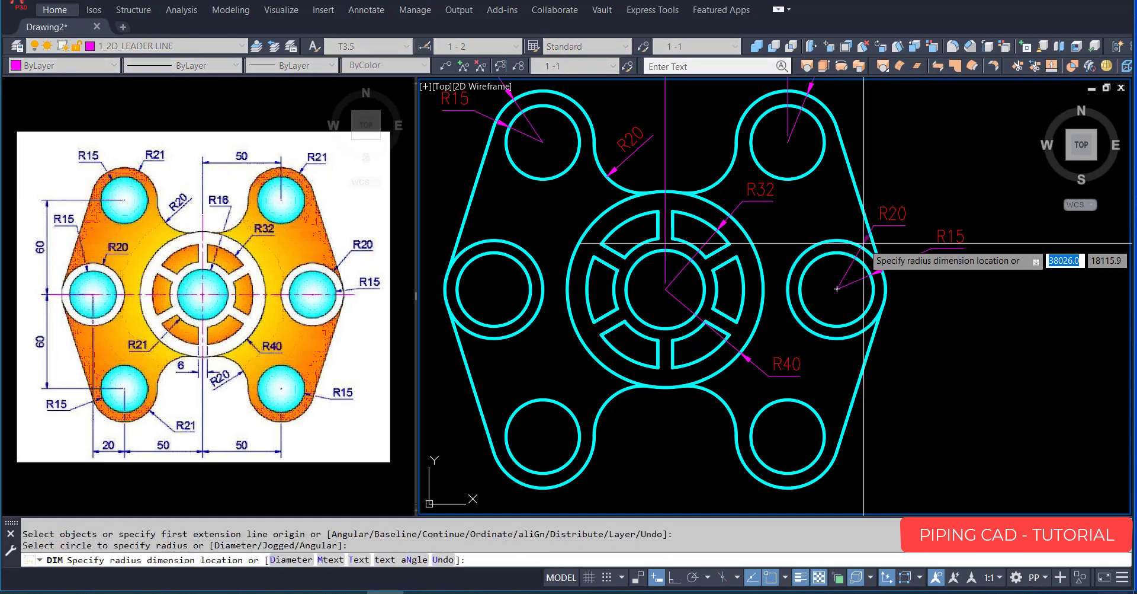
left_click(927, 207)
key("Escape")
scroll(929, 207, "down", 2)
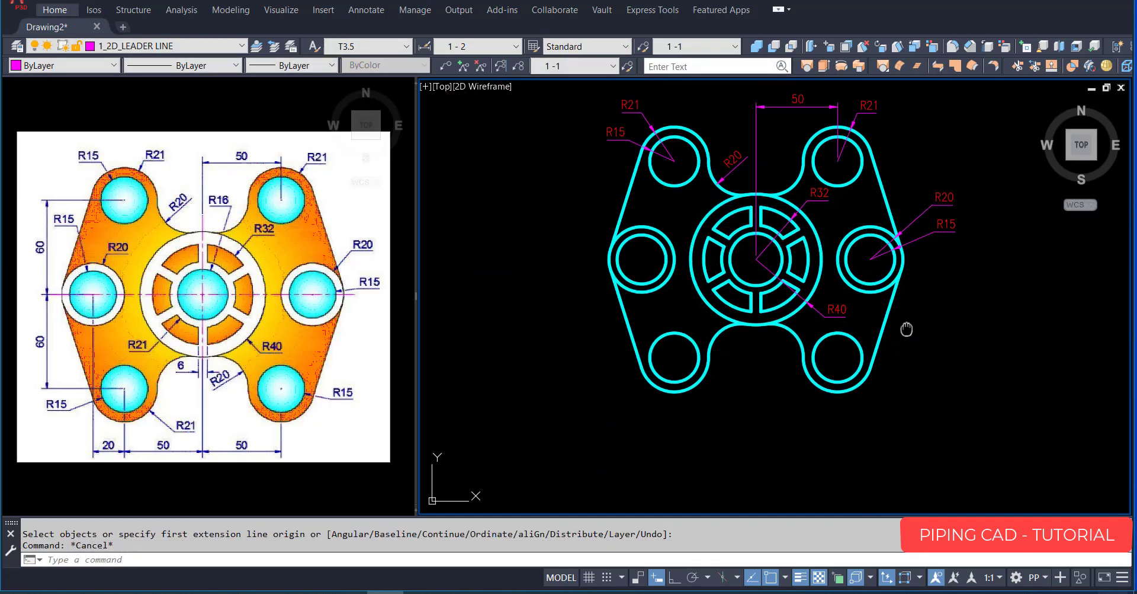
Dimension the radius of the lower-right lobe's inner circle, placing the text to the lobe's lower right.
middle_click_drag(907, 324, 930, 329)
key("Return")
scroll(885, 392, "up", 2)
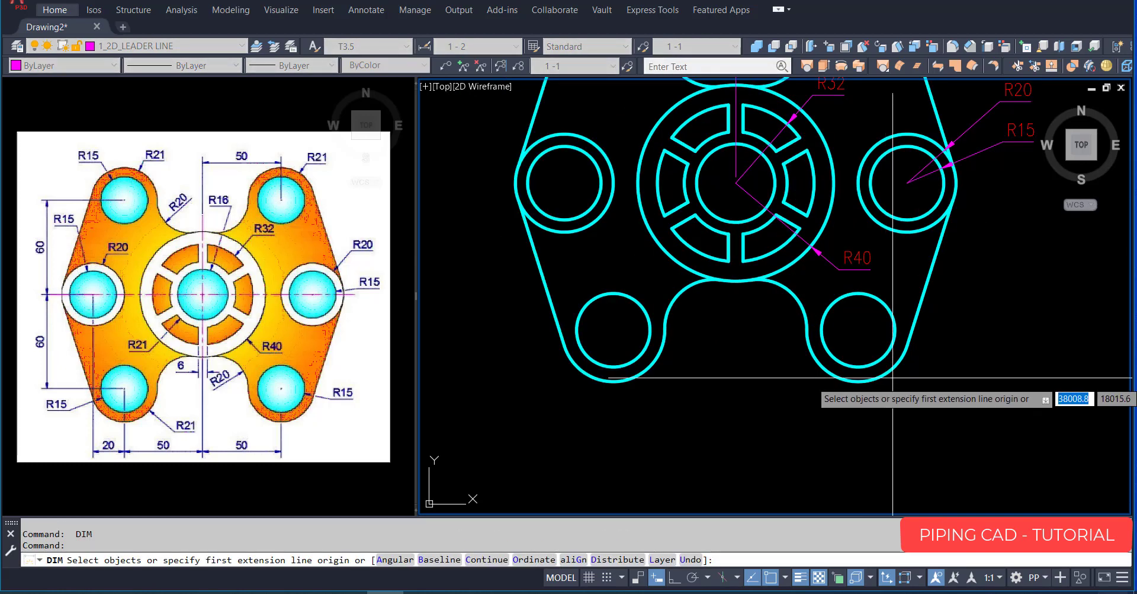
left_click(894, 317)
left_click(942, 354)
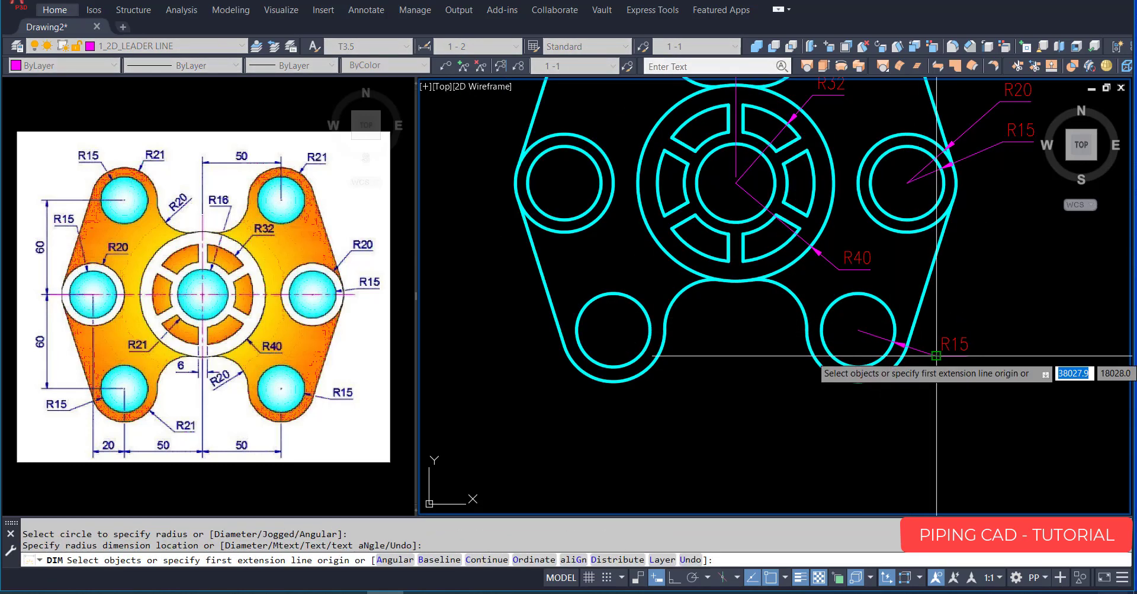
key("Escape")
Dimension the horizontal distance from the lower-right lobe's bottom point to the hub centre, placing the dimension line below the plate.
scroll(901, 373, "down", 2)
scroll(895, 387, "up", 2)
key("Return")
key("Return")
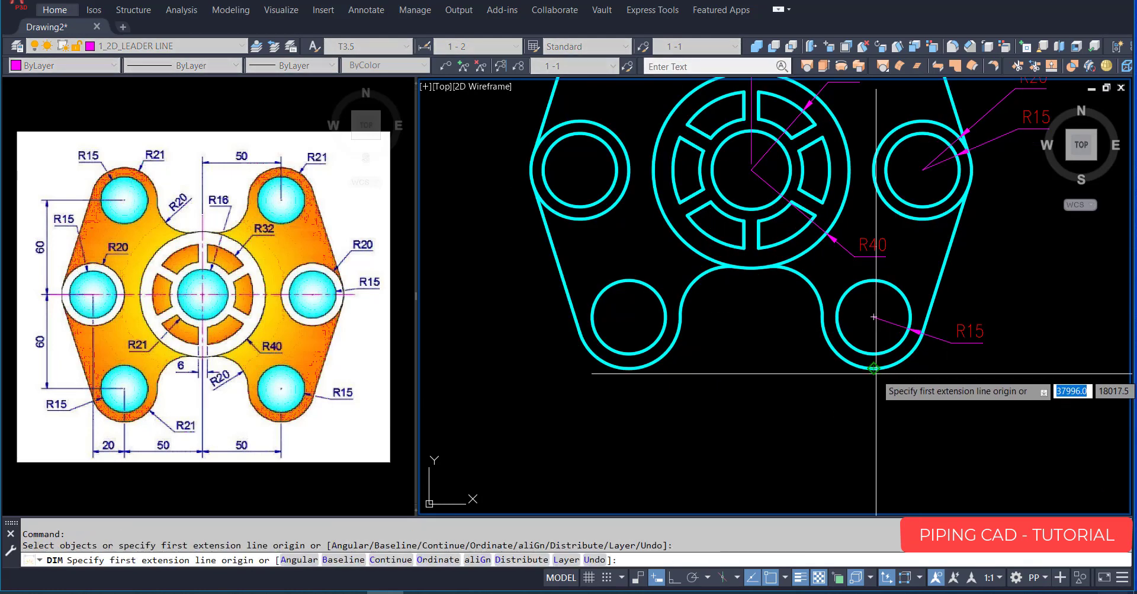
left_click(874, 372)
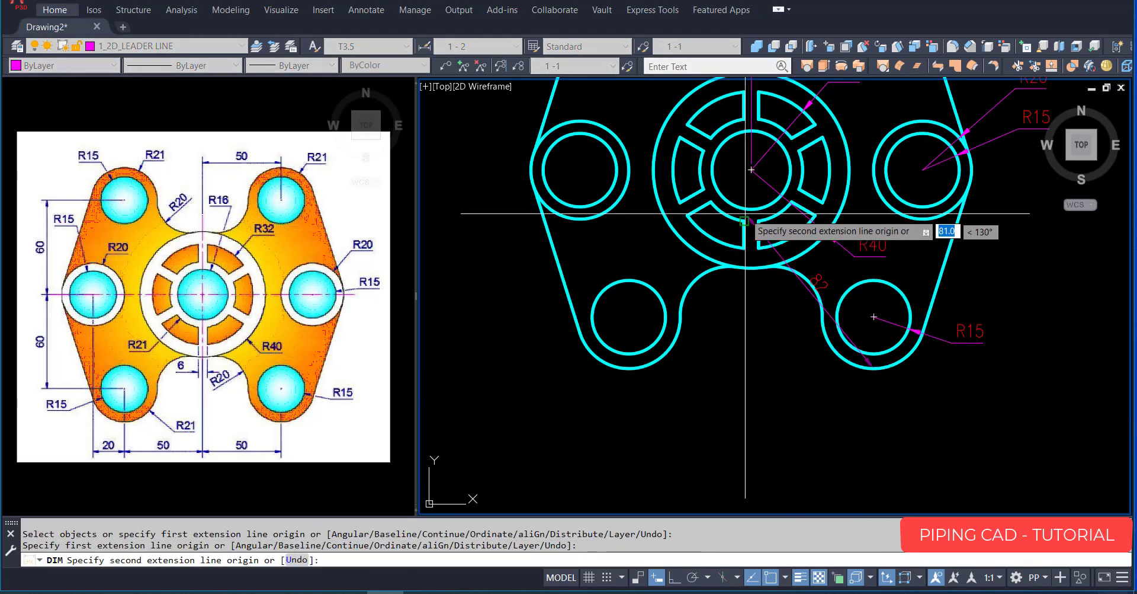
left_click(752, 170)
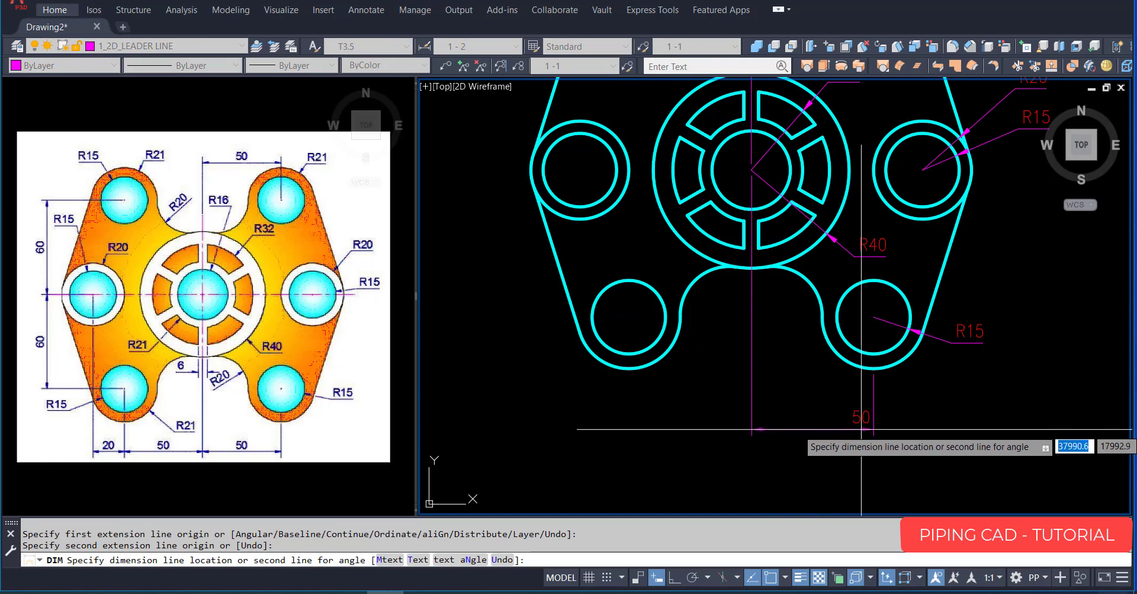
middle_click_drag(796, 433, 819, 395)
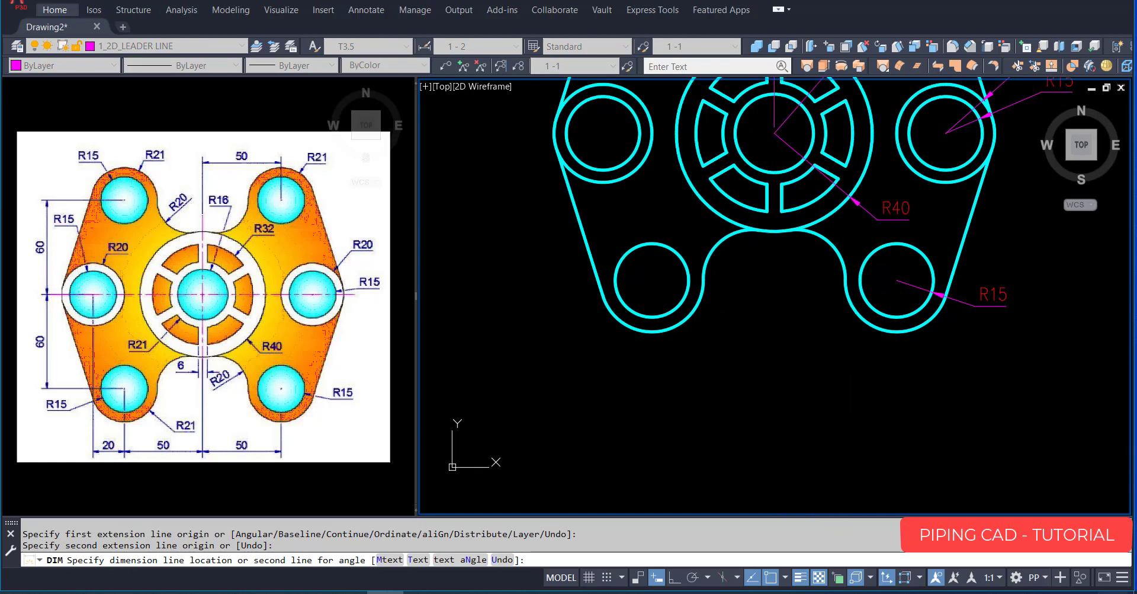
left_click(840, 404)
middle_click_drag(840, 403, 849, 409)
Dimension the width of the hub's lower vertical gap between the slot segments, placing the dimension line below the hub.
key("Return")
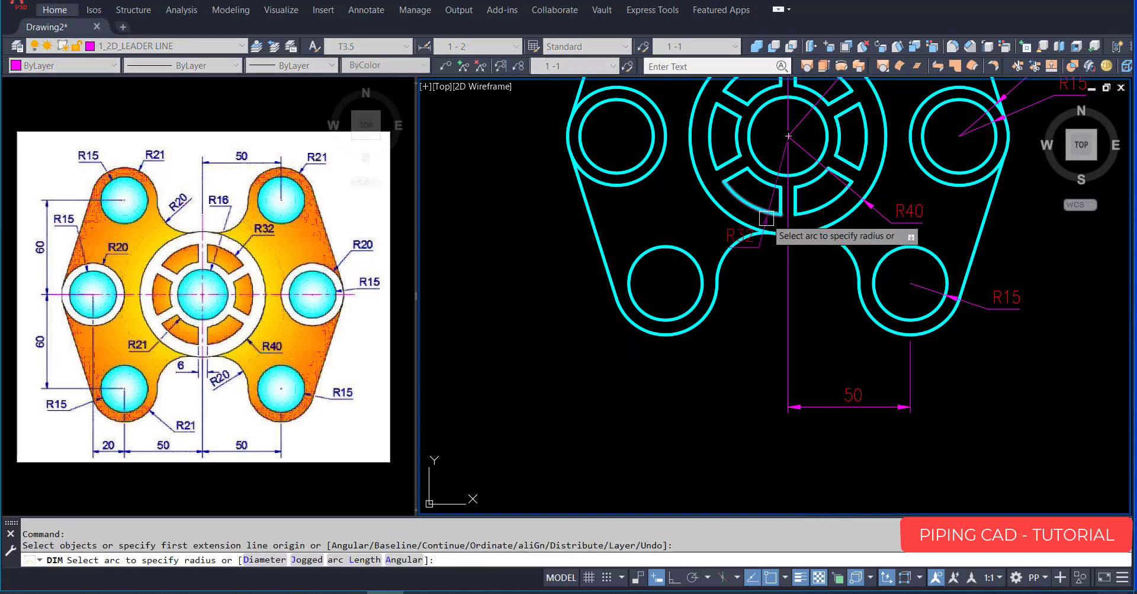
scroll(776, 222, "up", 2)
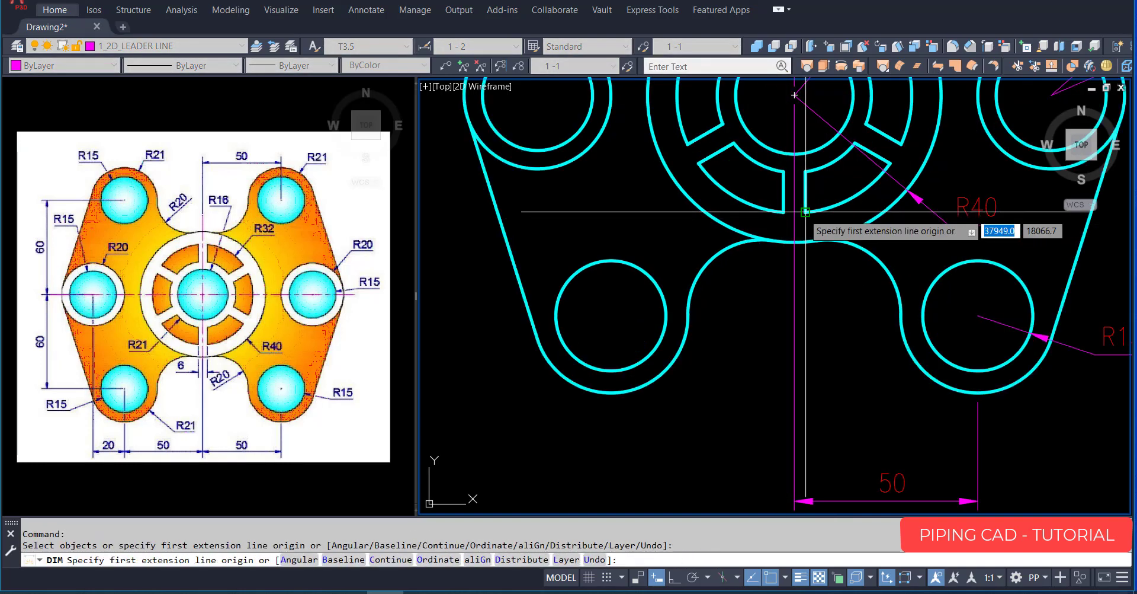
left_click(784, 213)
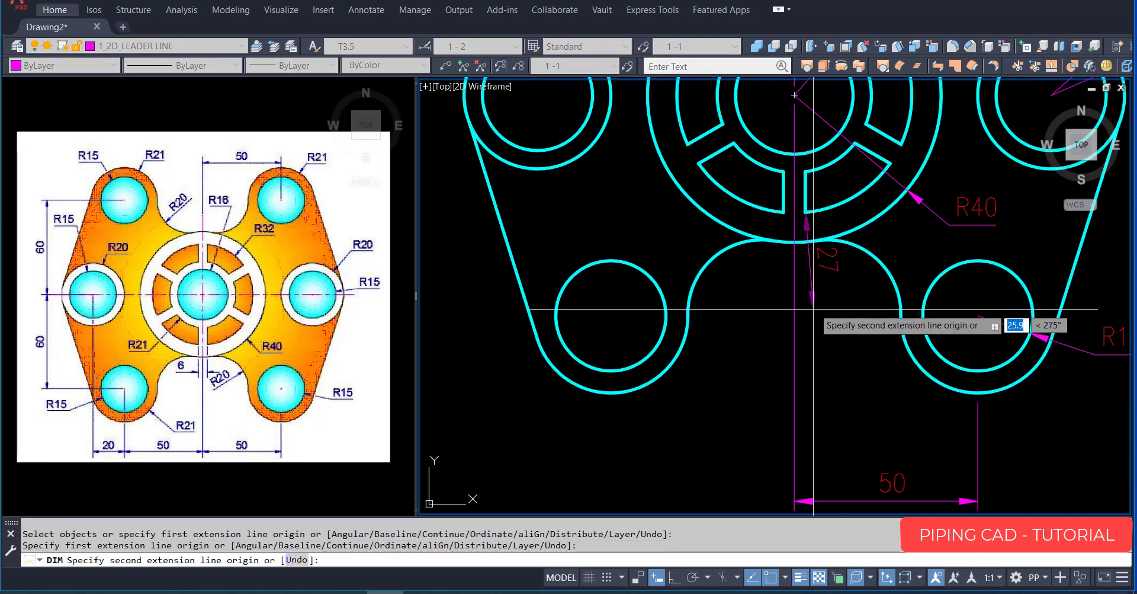
left_click(797, 214)
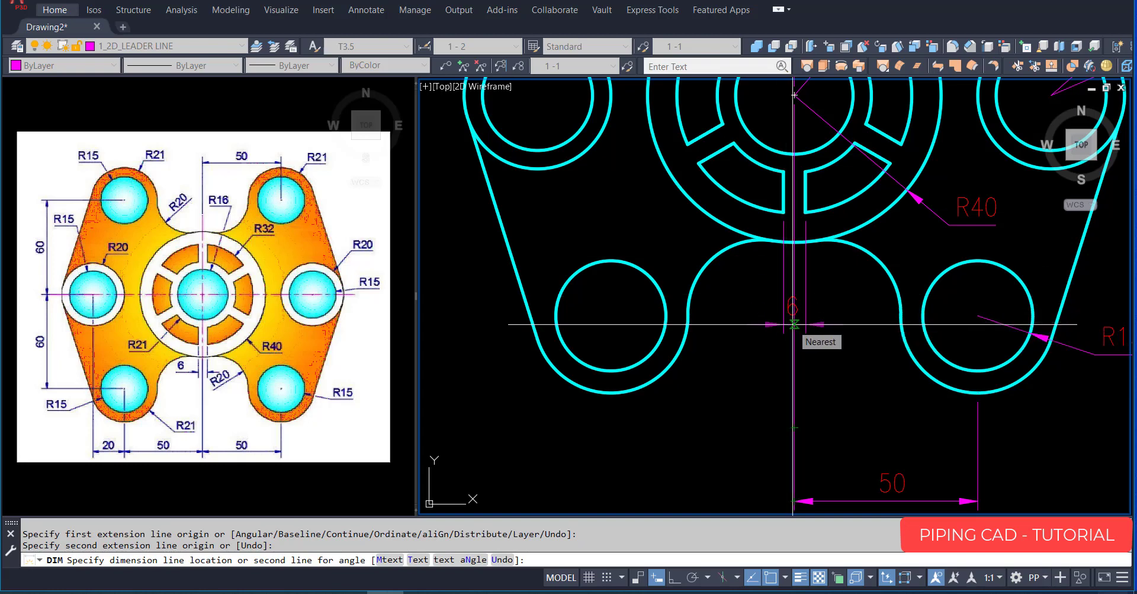
left_click(795, 321)
key("Return")
scroll(797, 315, "down", 4)
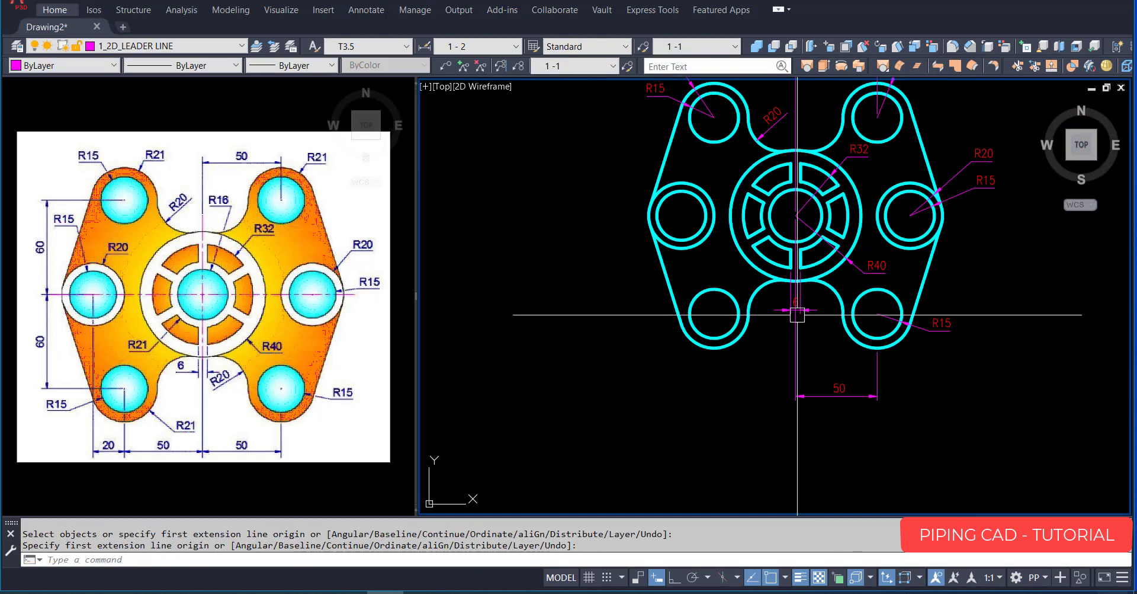
Dimension the horizontal distance from the hub centre to the lower-left lobe's centre, aligning the dimension line with the existing one below the plate.
middle_click_drag(798, 362, 831, 315)
key("Return")
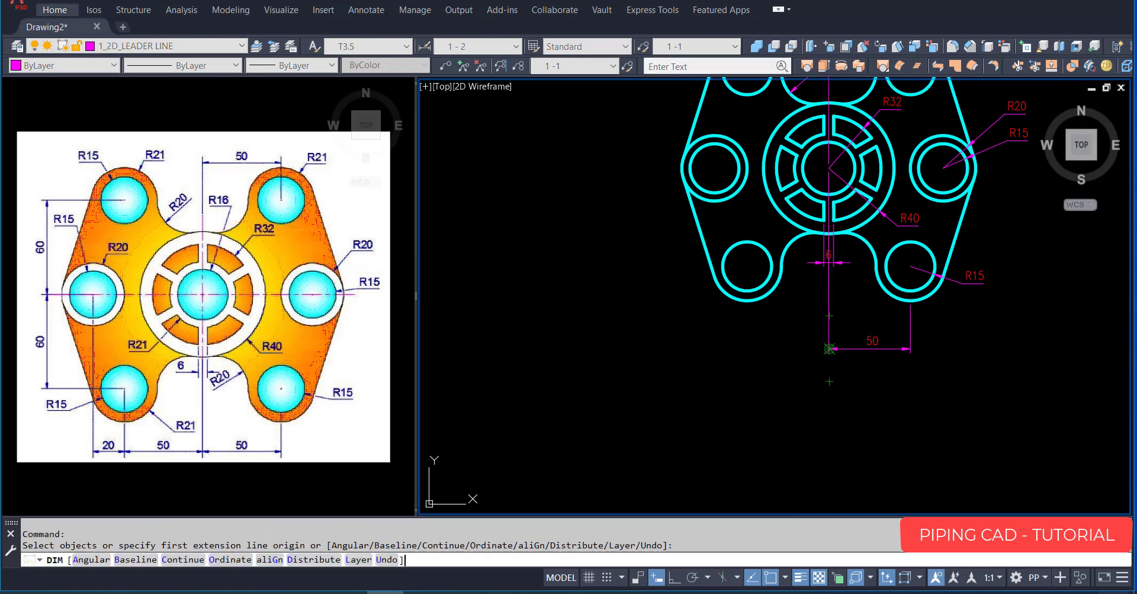
scroll(833, 194, "up", 2)
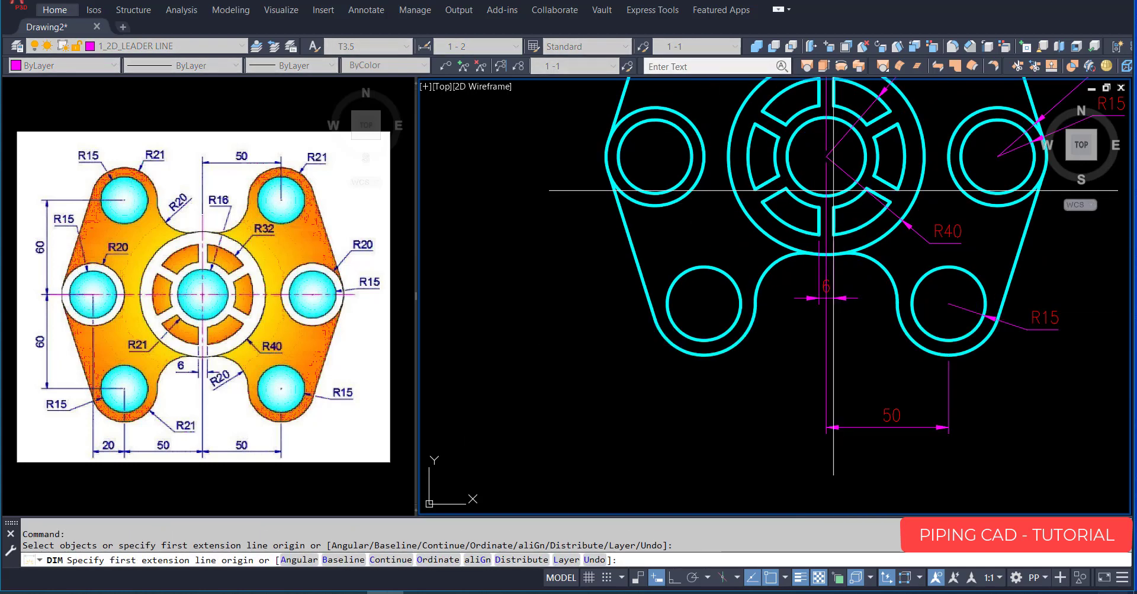
left_click(826, 156)
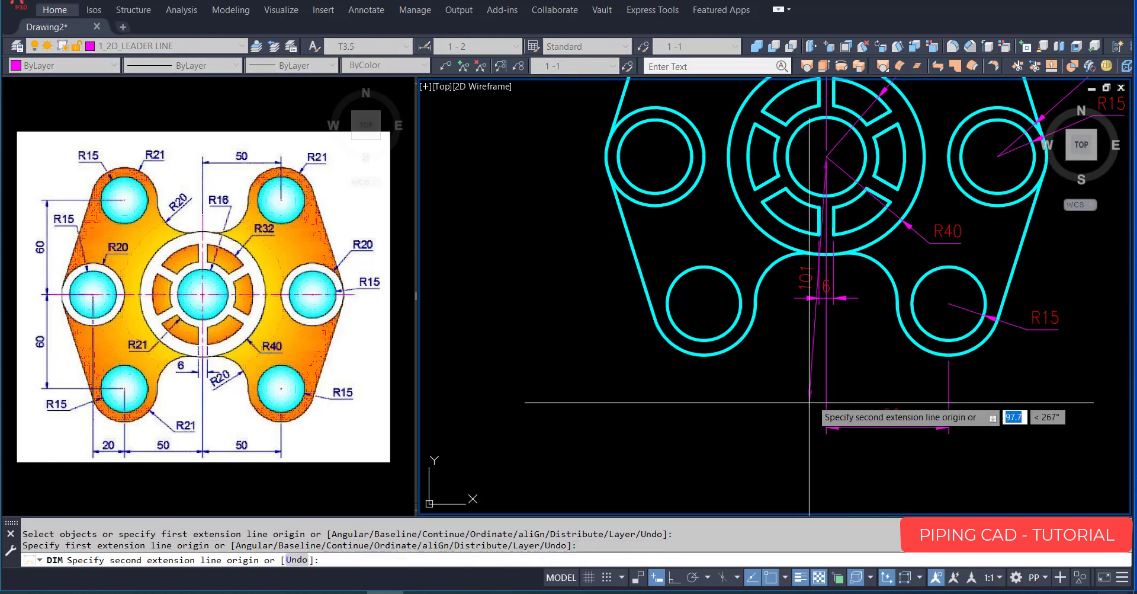
left_click(704, 302)
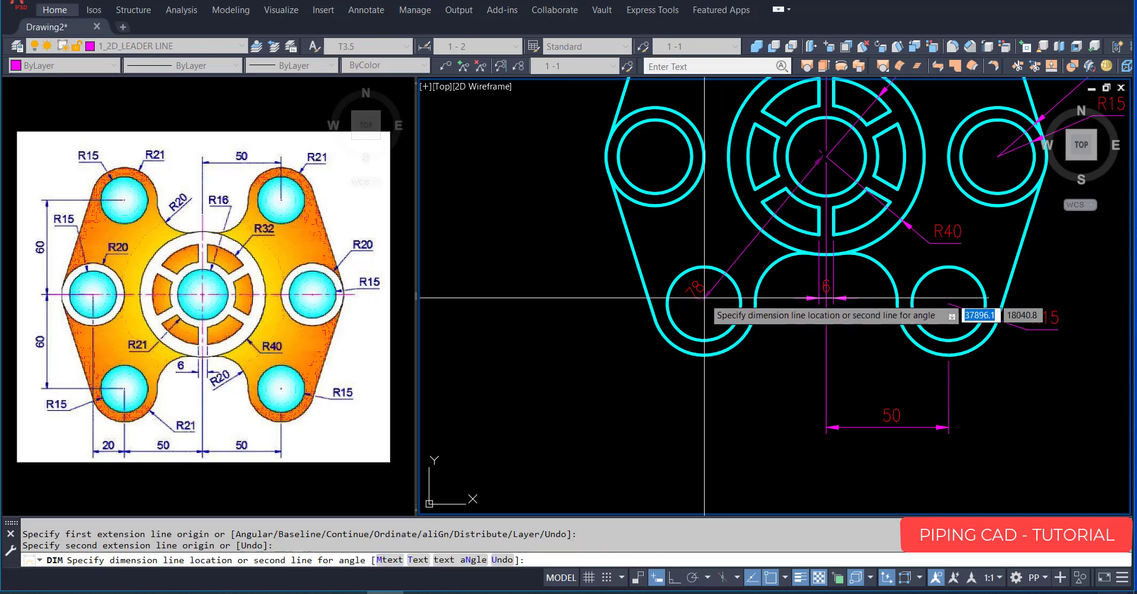
left_click(775, 426)
scroll(775, 426, "down", 1)
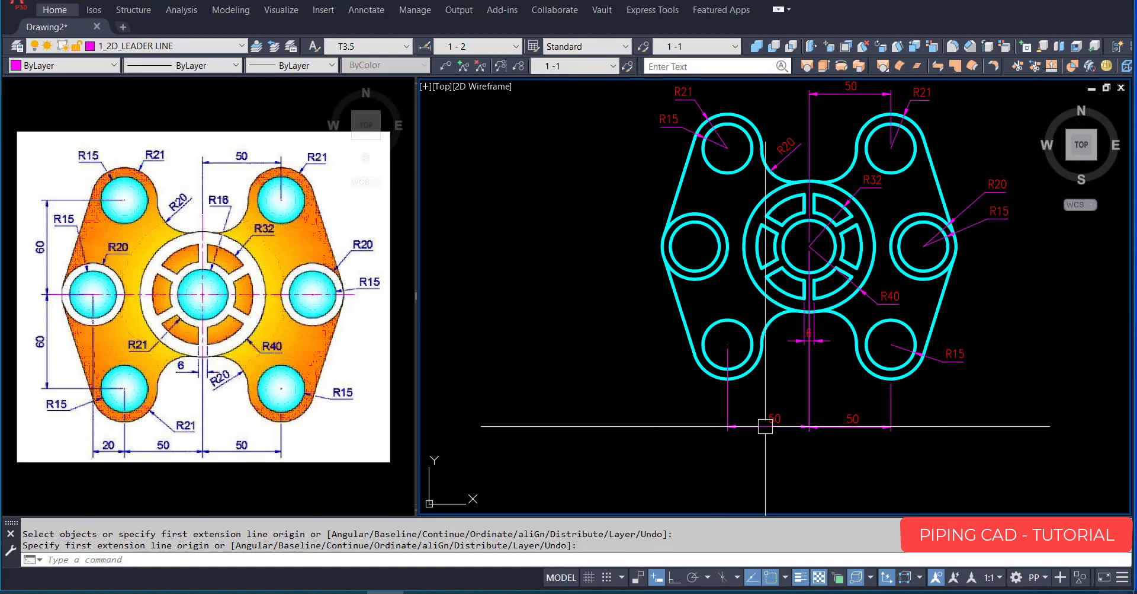
Dimension the horizontal distance between the lower-left and middle-left lobe centres, keeping the dimension line in the row below the plate.
middle_click_drag(747, 428, 778, 427)
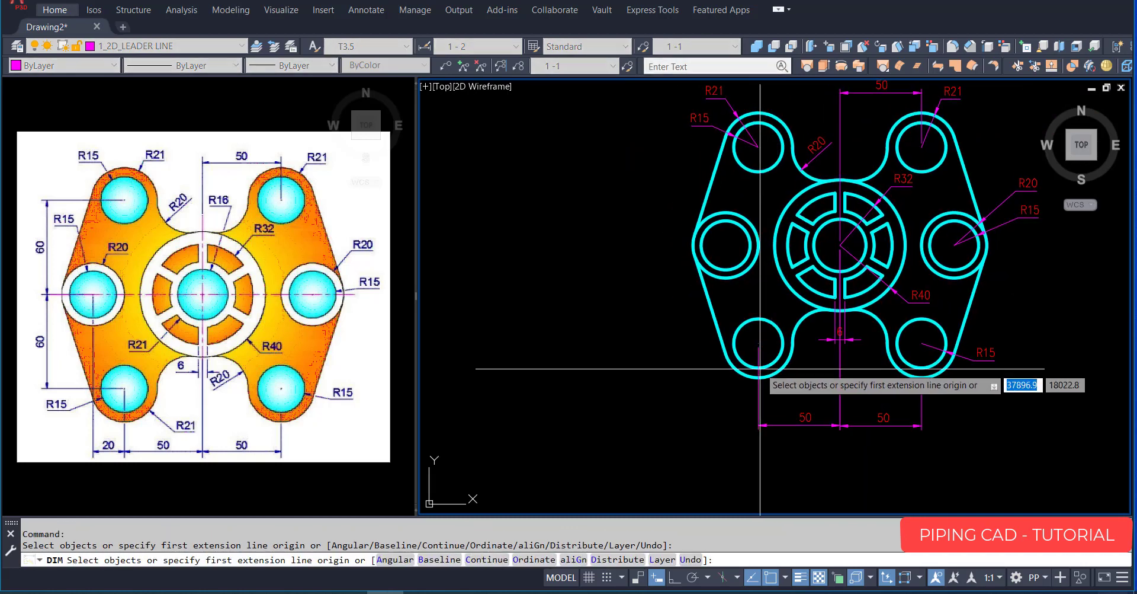
left_click(758, 343)
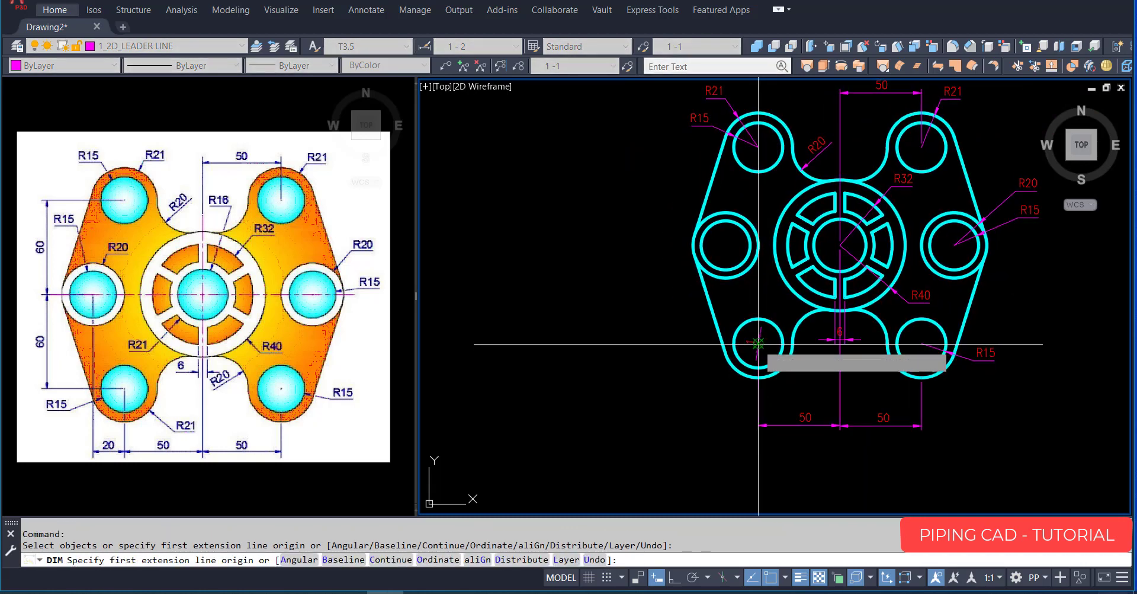
left_click(726, 245)
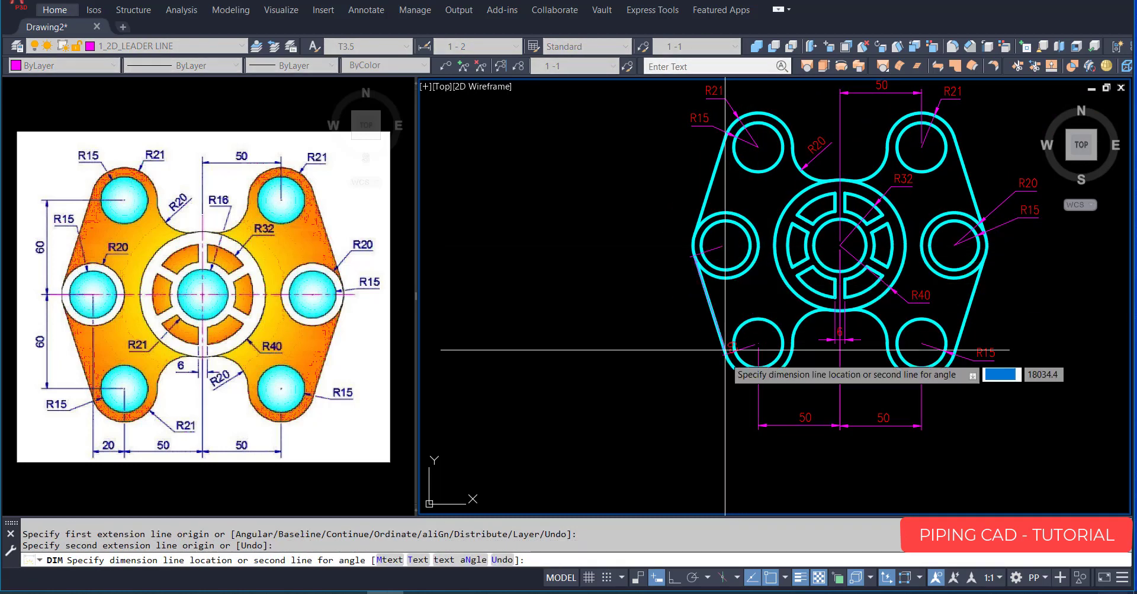
left_click(747, 425)
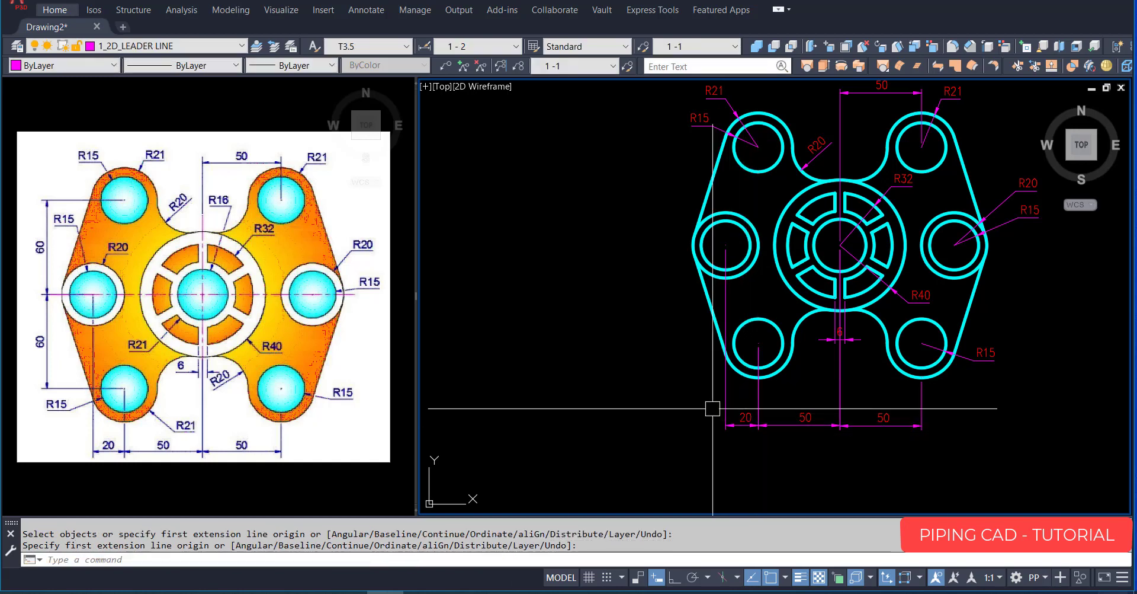
middle_click_drag(712, 408, 748, 453)
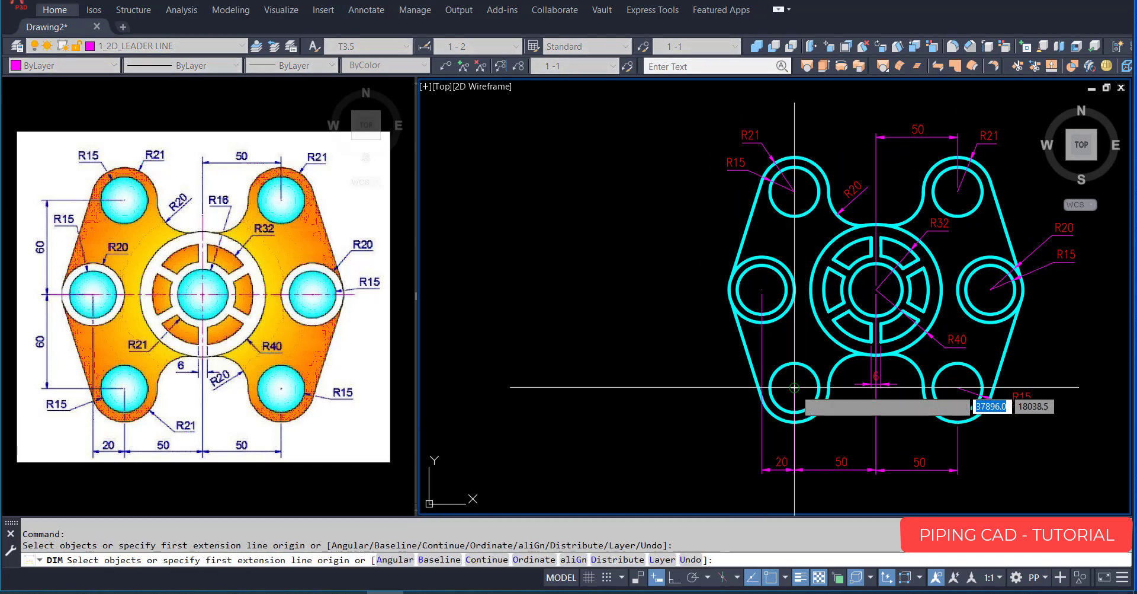
left_click(763, 290)
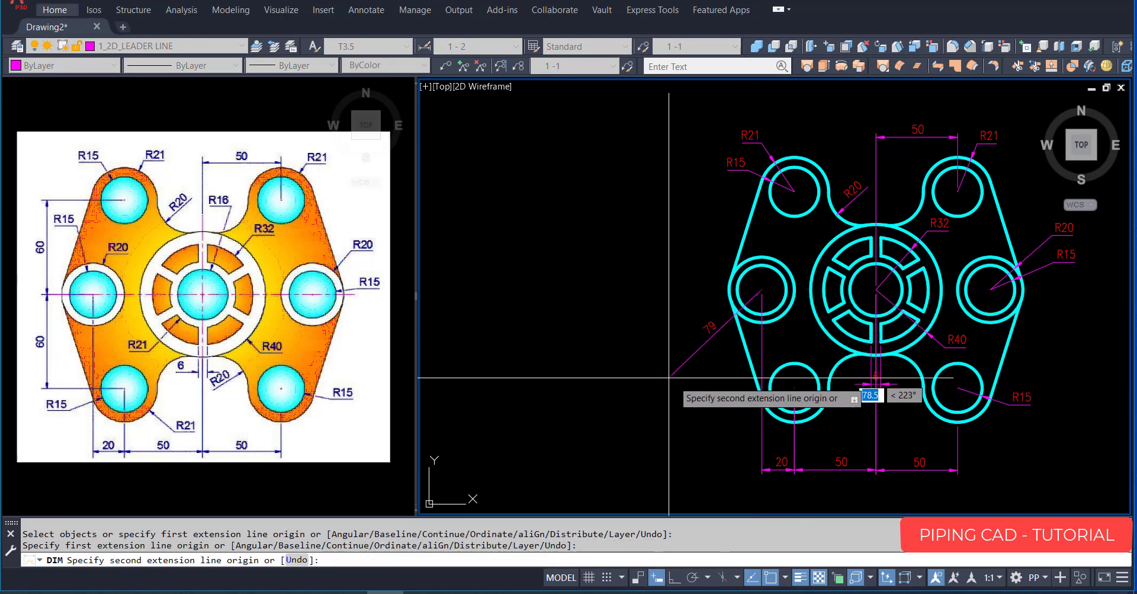
left_click(794, 387)
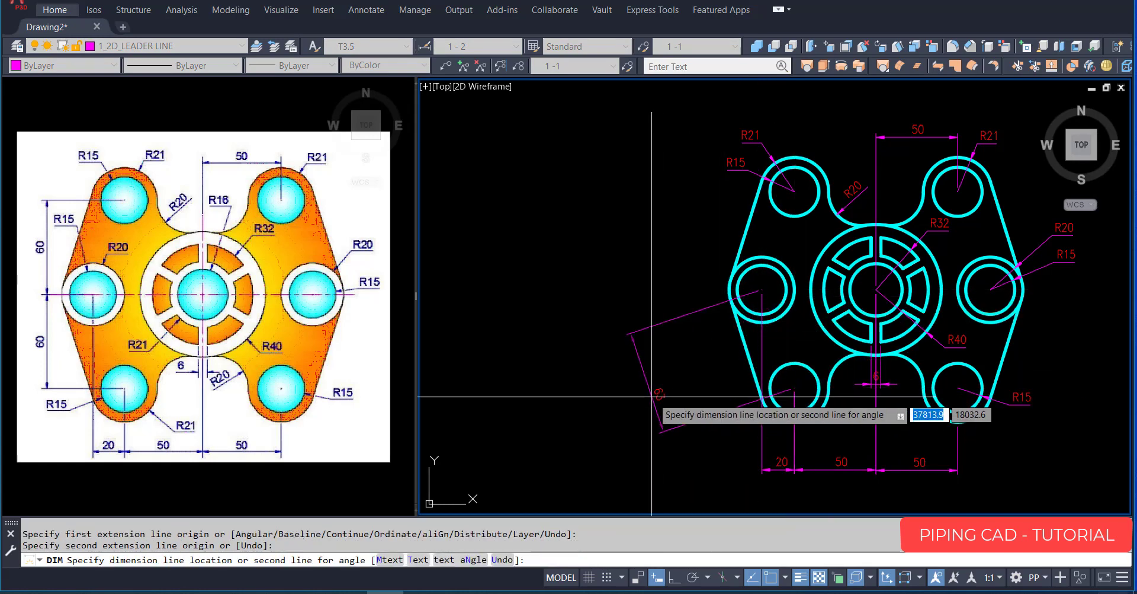
Dimension the vertical distance between the lower-left and middle-left lobe centres with Ortho on, placing the dimension line left of the plate.
key("Return")
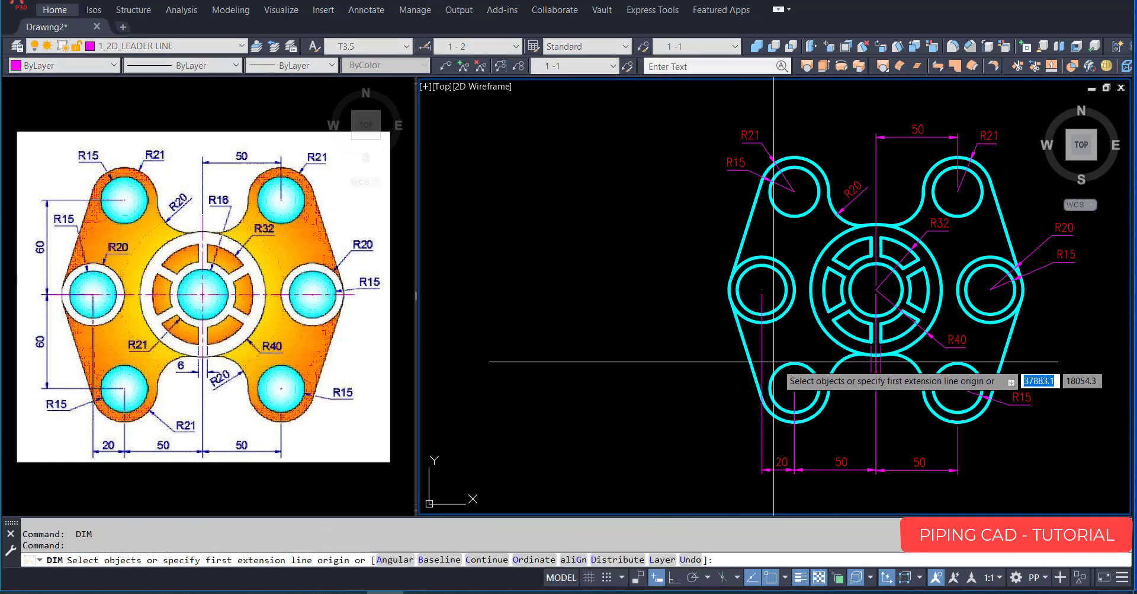
left_click(795, 387)
left_click(762, 289)
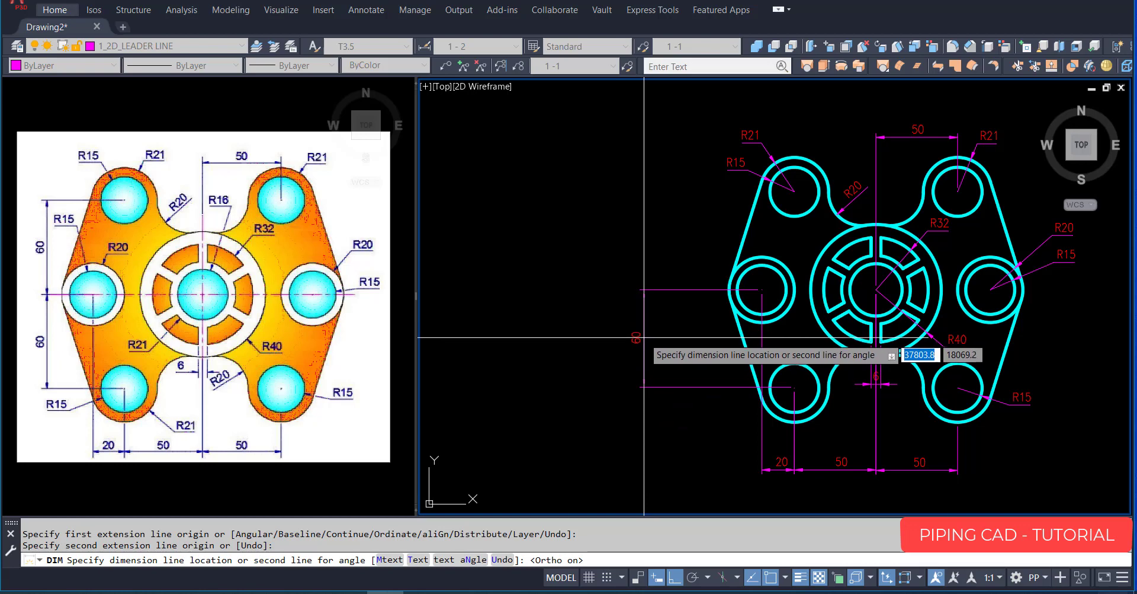
left_click(673, 332)
key("Return")
Dimension the vertical distance between the middle-left and upper-left lobe centres, aligning the dimension line with the lower vertical one.
middle_click_drag(674, 332, 615, 406)
scroll(618, 405, "down", 2)
key("Return")
scroll(621, 402, "up", 2)
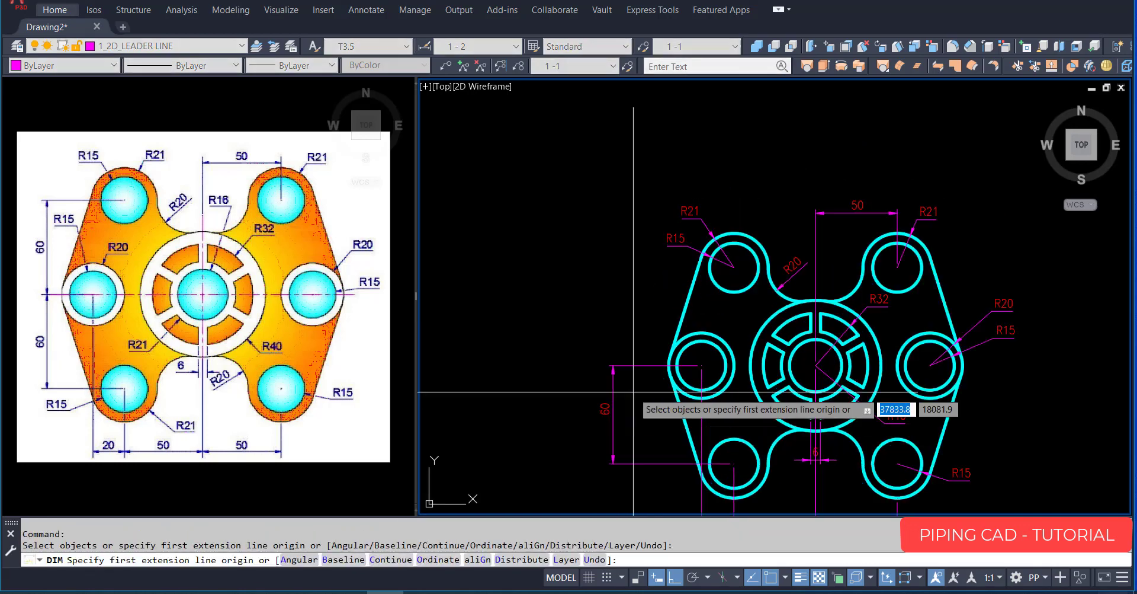
left_click(702, 365)
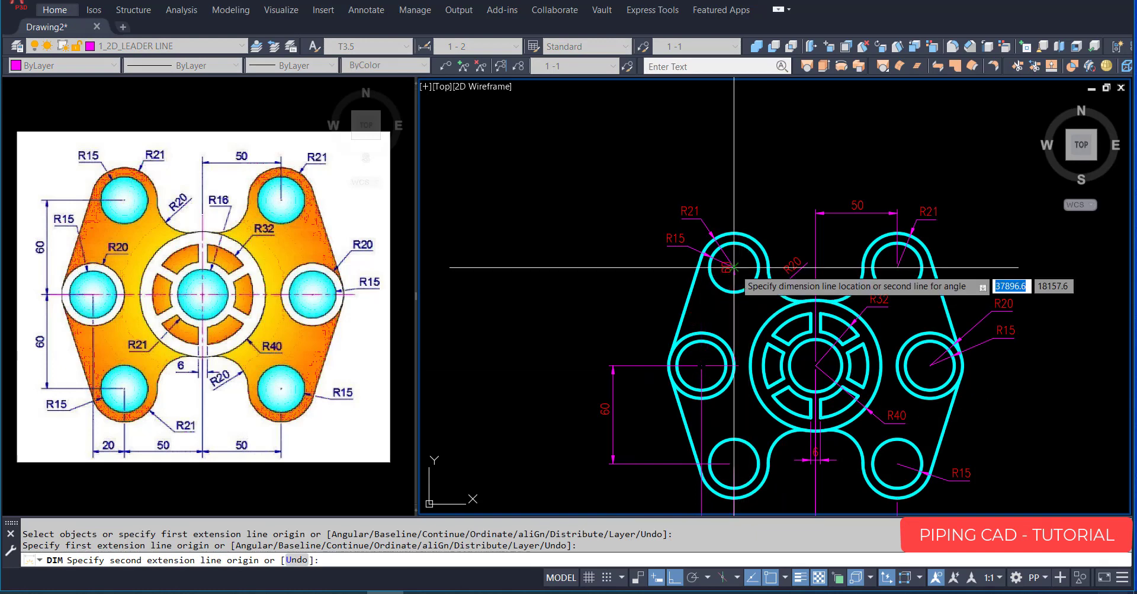
left_click(734, 267)
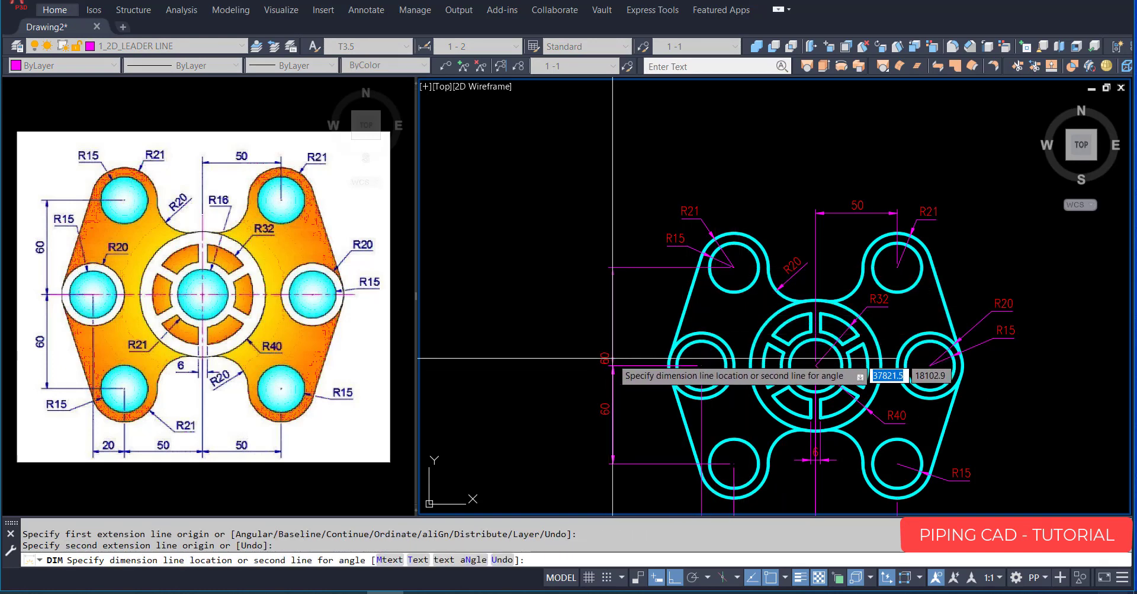
left_click(614, 315)
key("Return")
Dimension the radius of the lower-left lobe's outer arc, placing the text to the lobe's lower right.
scroll(617, 315, "down", 2)
middle_click_drag(625, 375, 618, 322)
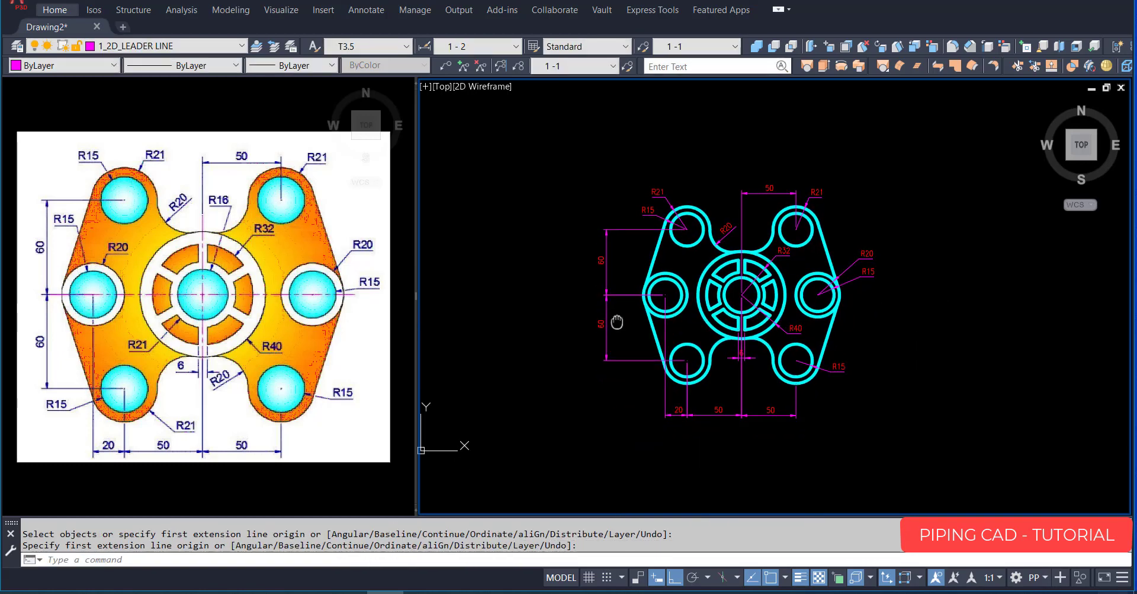
scroll(643, 357, "up", 2)
key("Return")
scroll(676, 391, "up", 2)
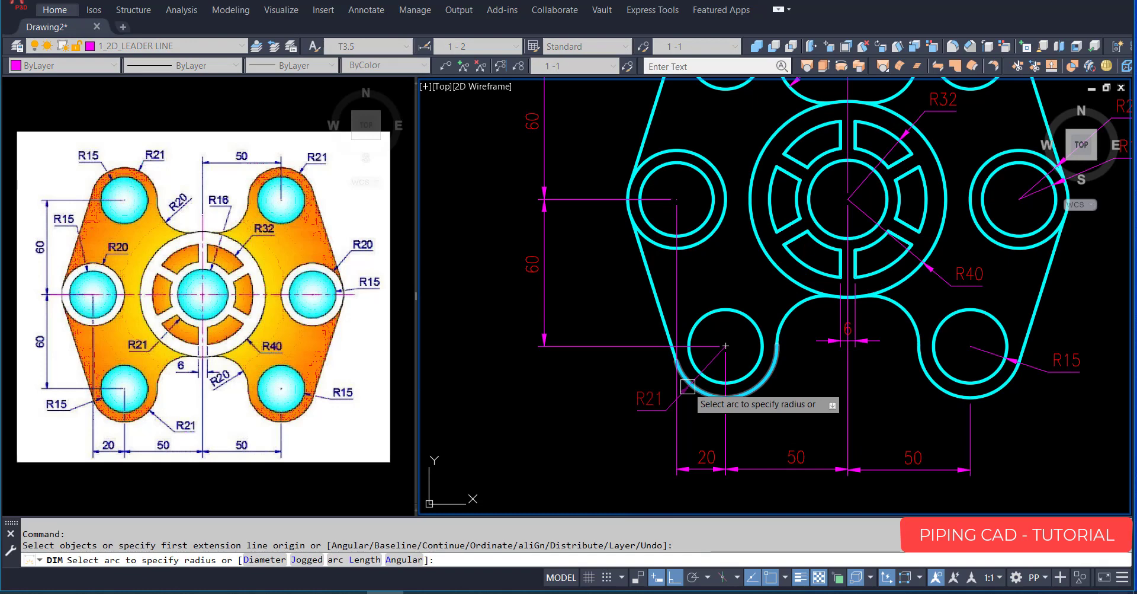
left_click(687, 386)
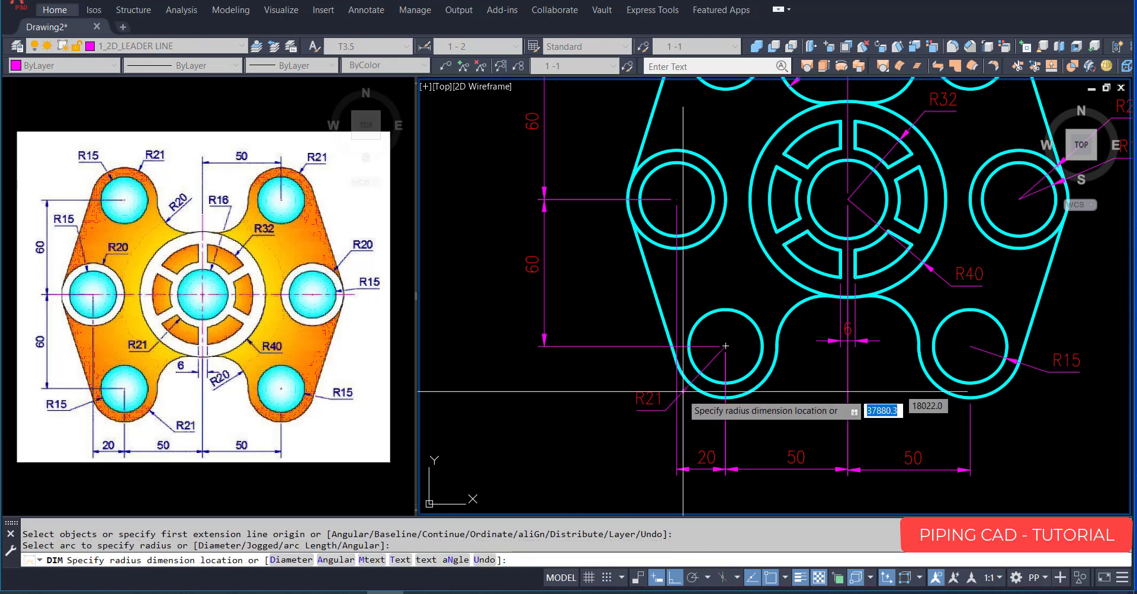
left_click(789, 389)
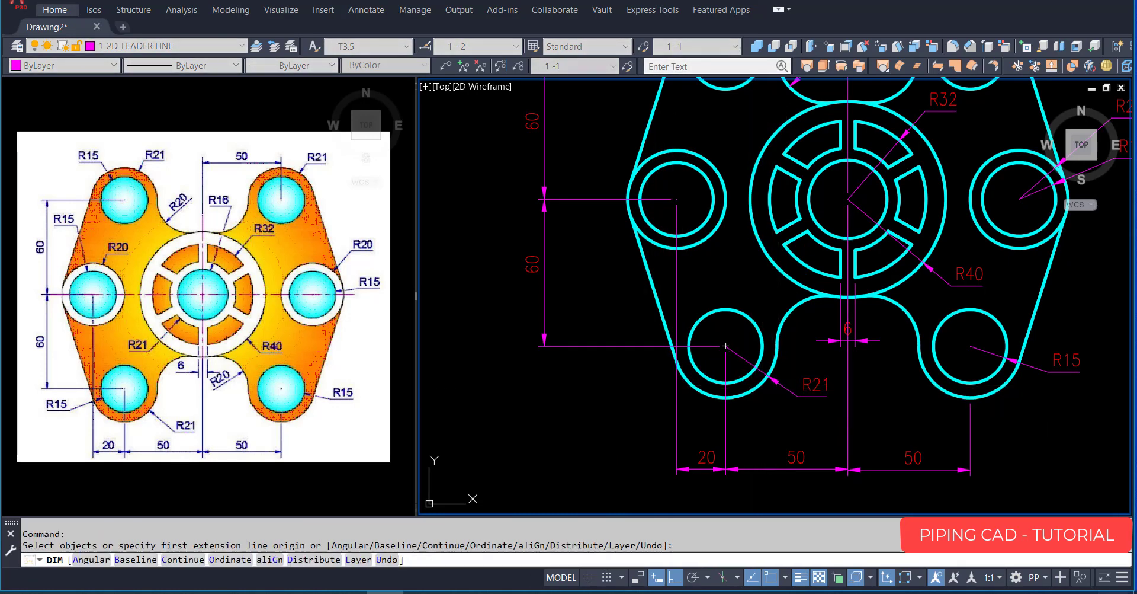
Dimension the radius of the lower-left lobe's inner circle, placing the text below the outer arc's radius text.
left_click(746, 379)
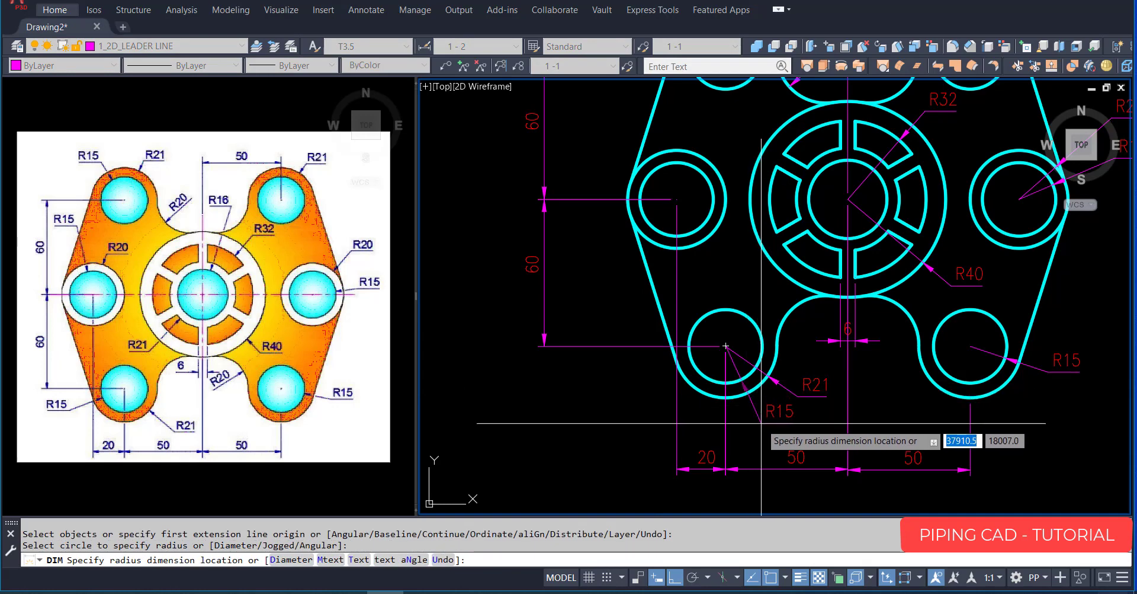
left_click(761, 423)
key("Escape")
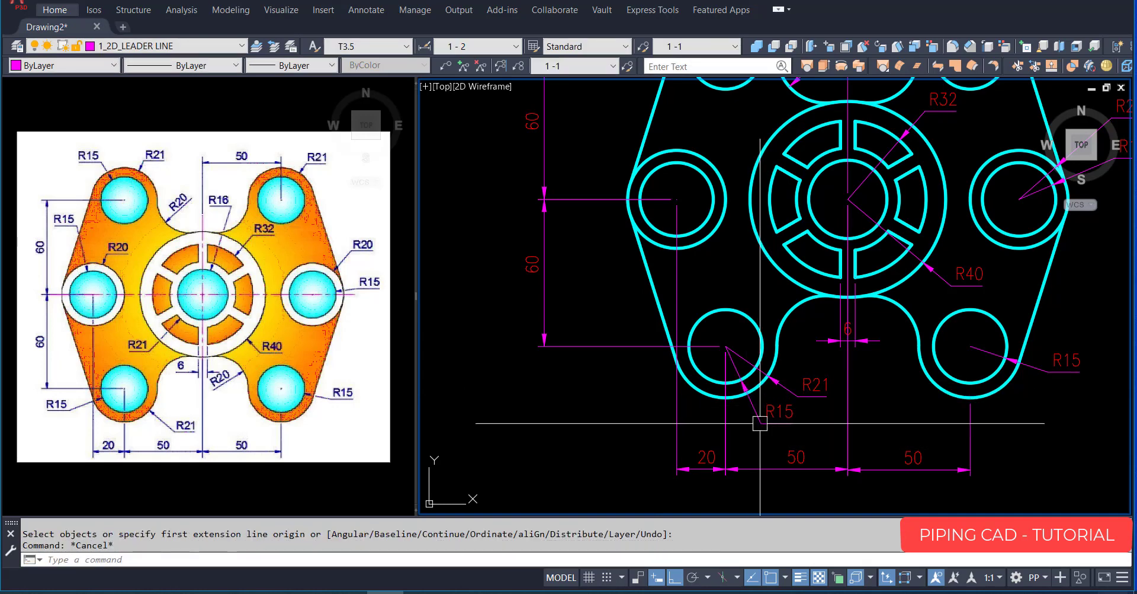
Dimension the radius of the middle-left lobe's inner circle, placing the text to the lobe's upper right.
scroll(760, 423, "down", 2)
middle_click_drag(708, 289, 704, 351)
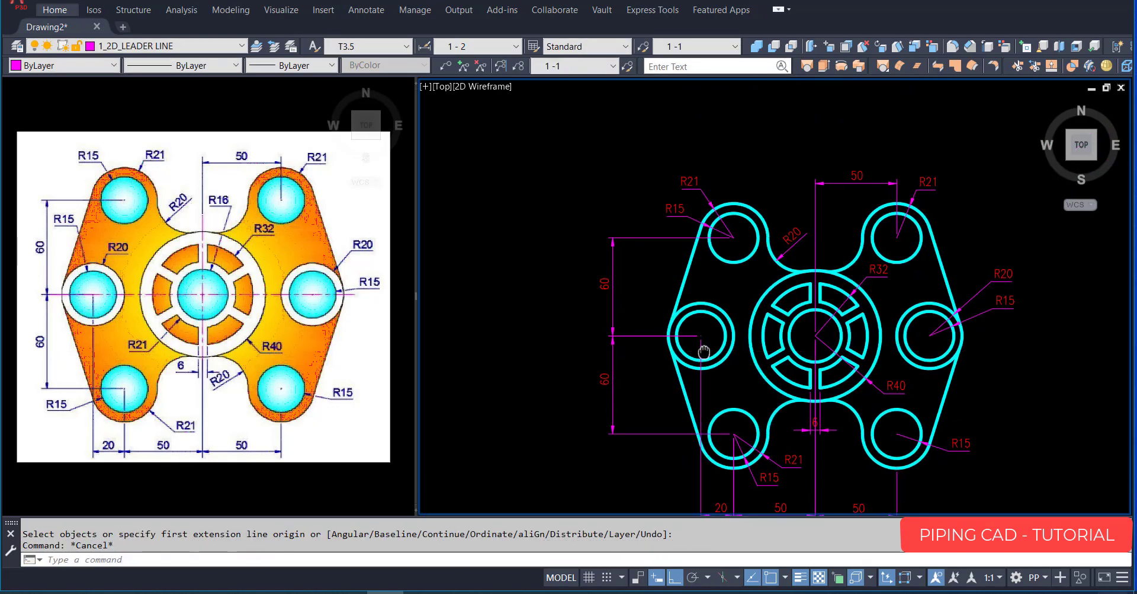
key("Return")
scroll(698, 296, "up", 2)
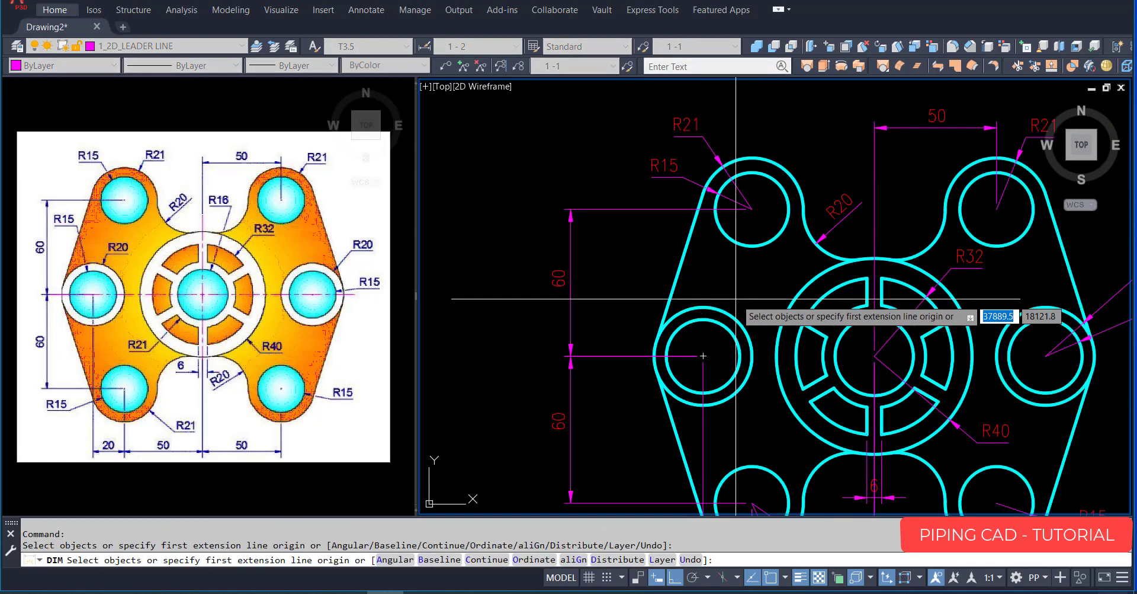
scroll(713, 325, "up", 3)
left_click(727, 323)
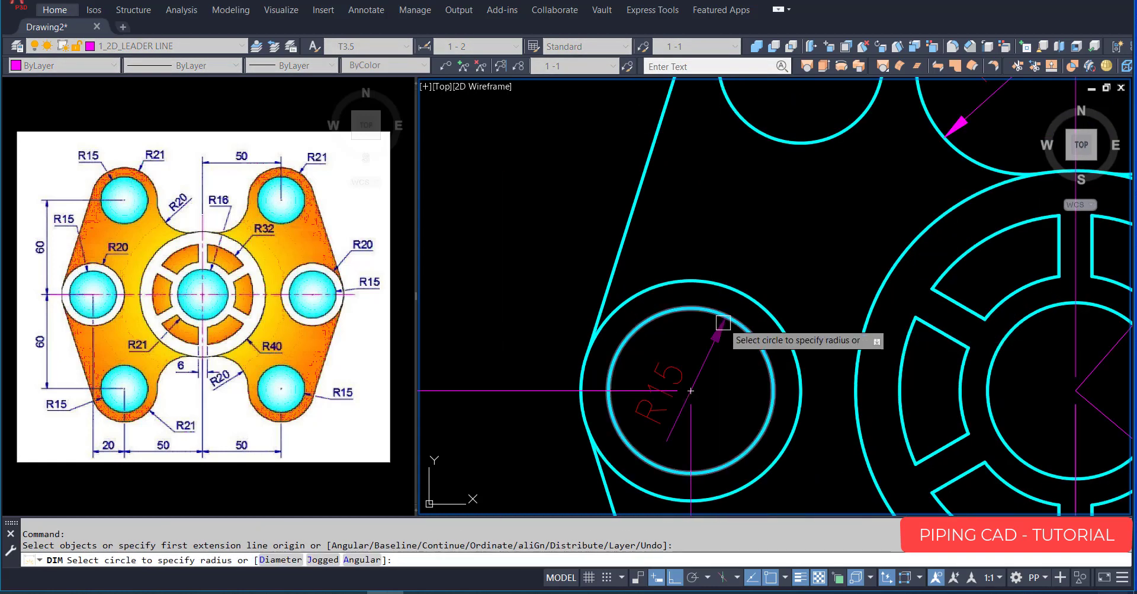
left_click(791, 267)
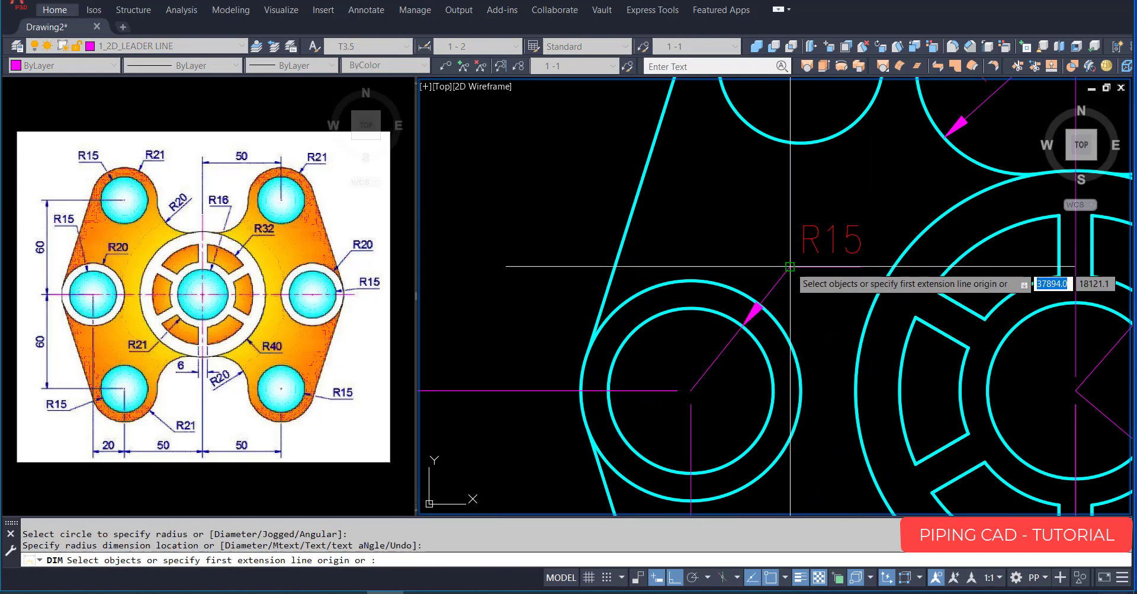
key("Escape")
Dimension the radius of the middle-left lobe's outer circle, placing the text above the lobe and the inner circle's radius text.
key("Return")
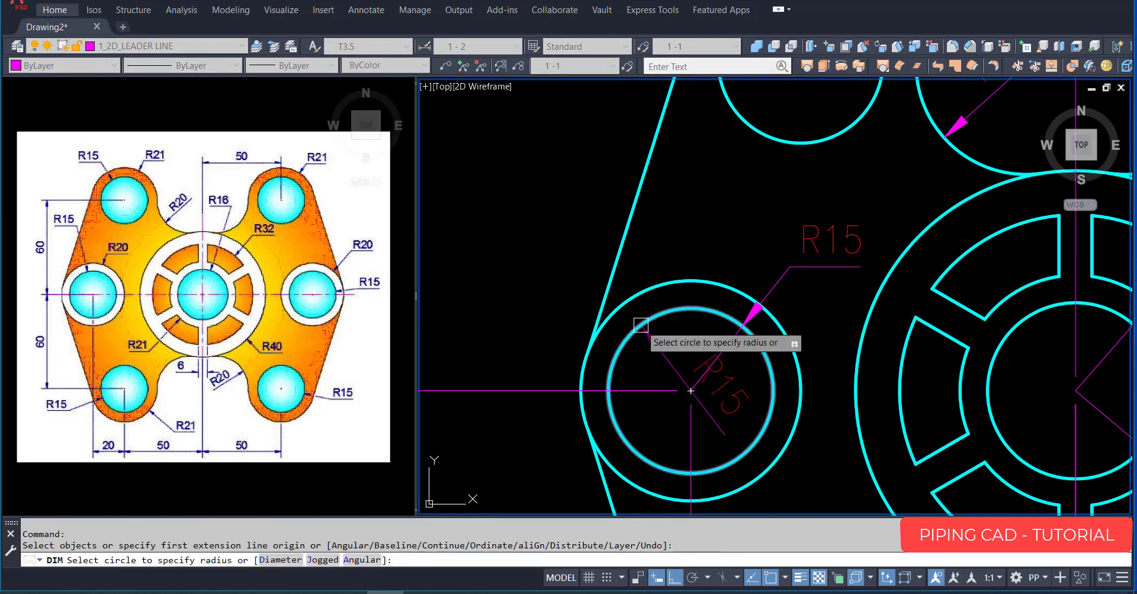
left_click(638, 294)
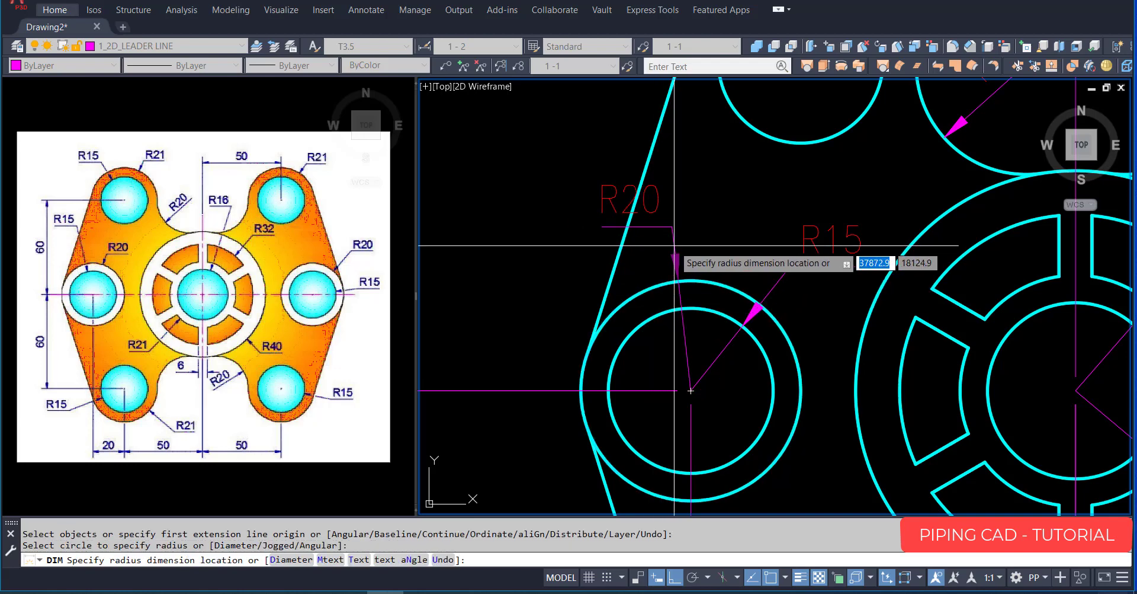
left_click(718, 218)
key("Return")
scroll(711, 228, "down", 4)
middle_click_drag(711, 259, 648, 250)
scroll(648, 234, "up", 2)
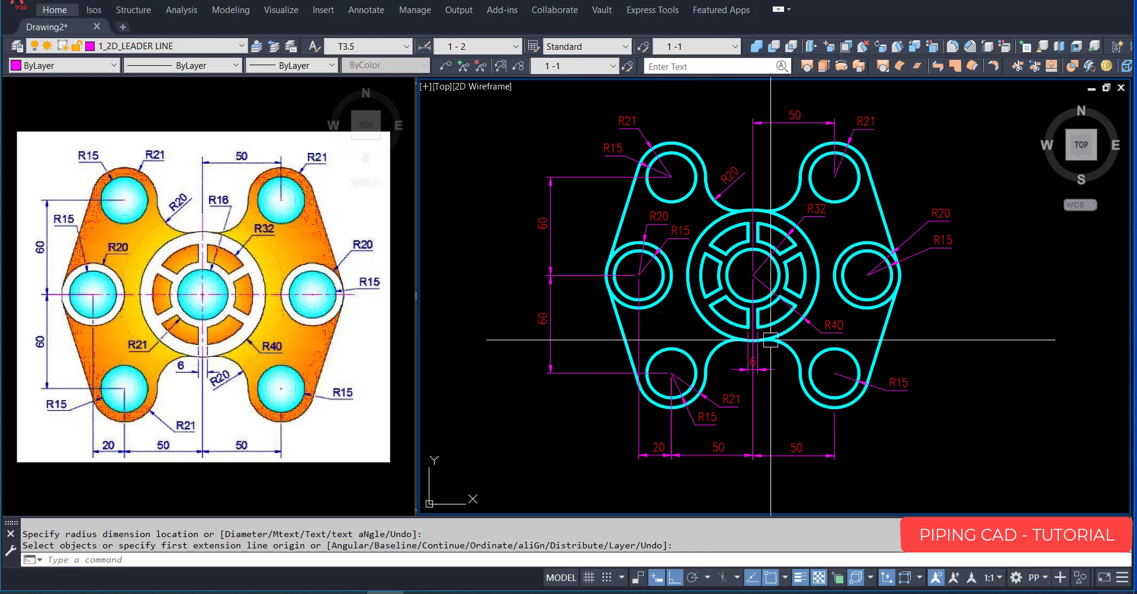
middle_click_drag(951, 345, 965, 342)
middle_click_drag(966, 342, 974, 344)
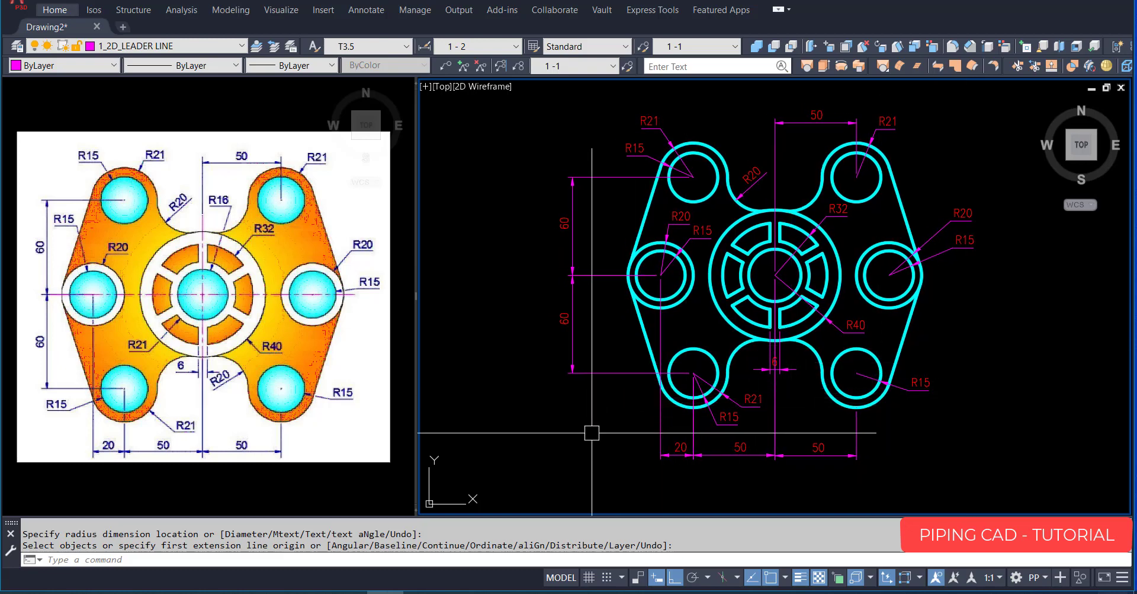
key("Escape")
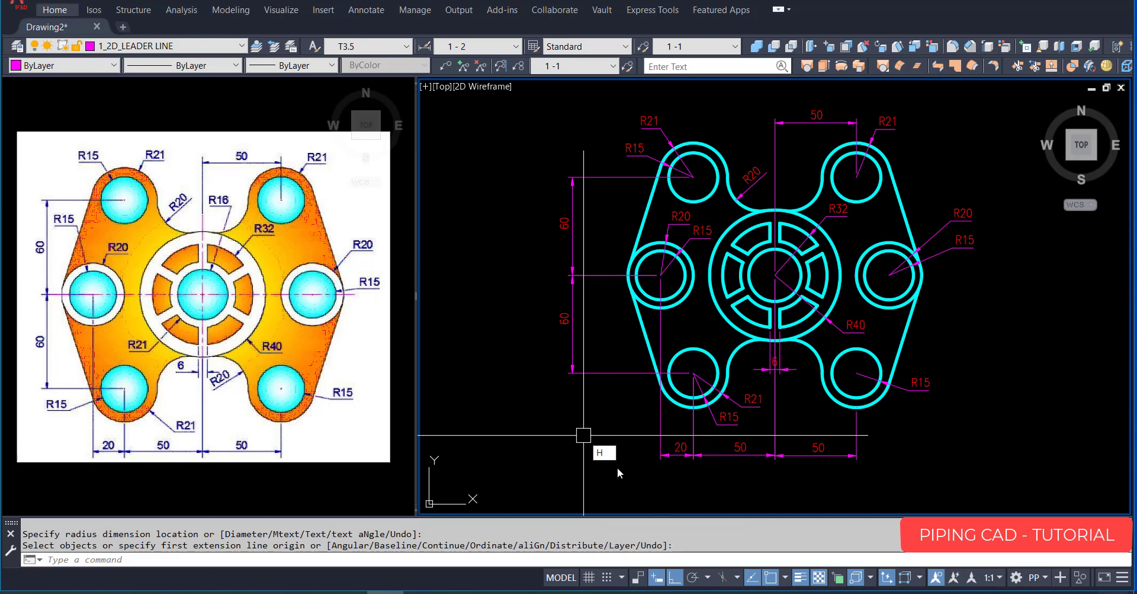
key("Return")
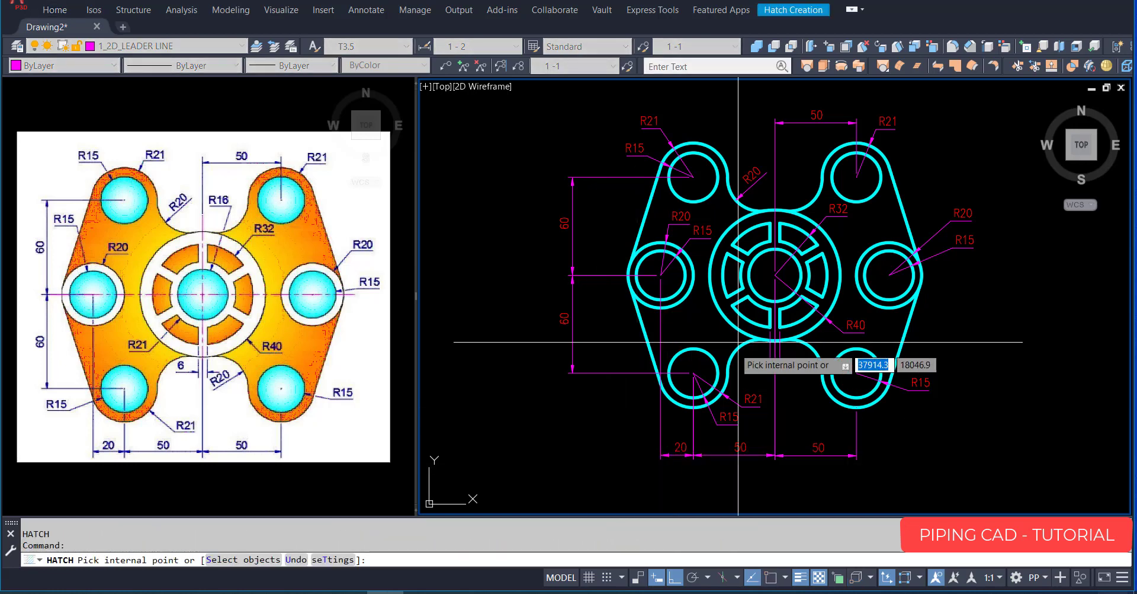
key("Escape")
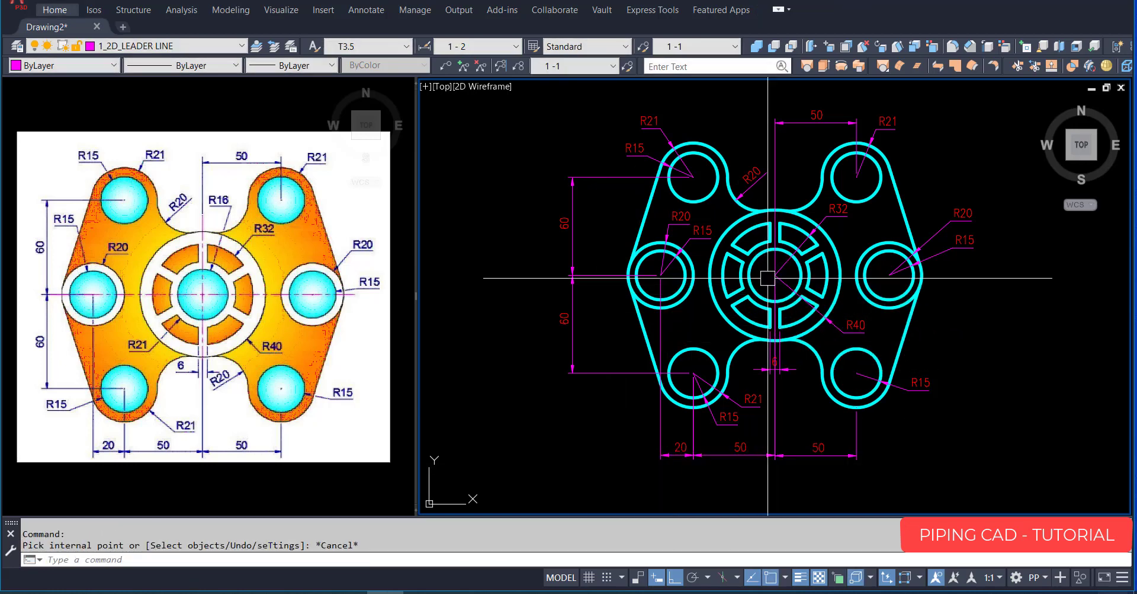
Set the current colour to yellow and hatch the inside of the central circle.
left_click(103, 72)
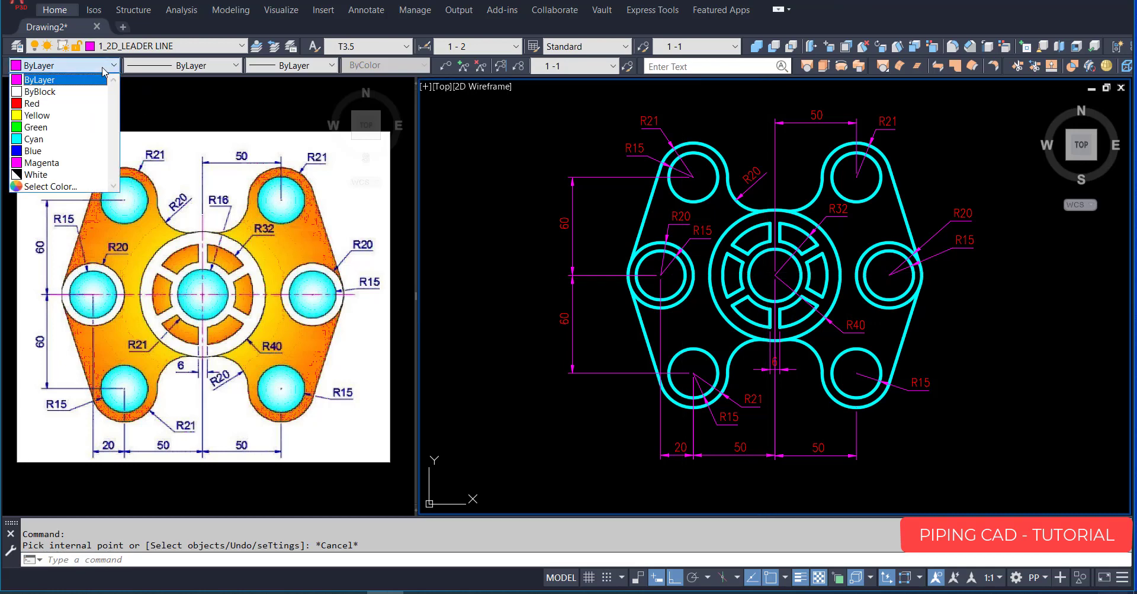
left_click(35, 116)
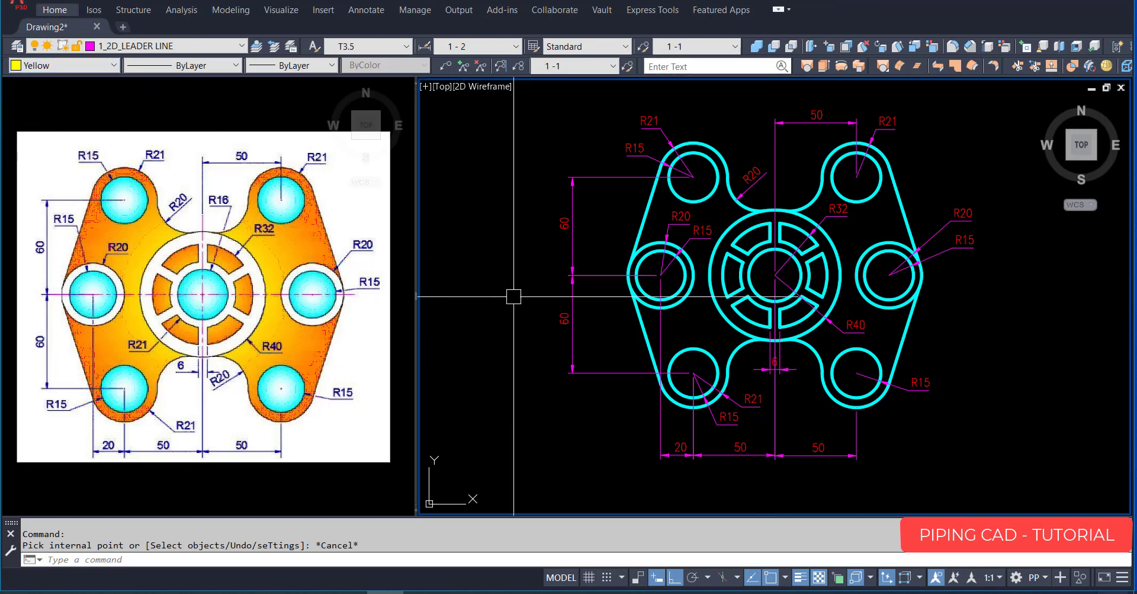
type("H")
left_click(535, 330)
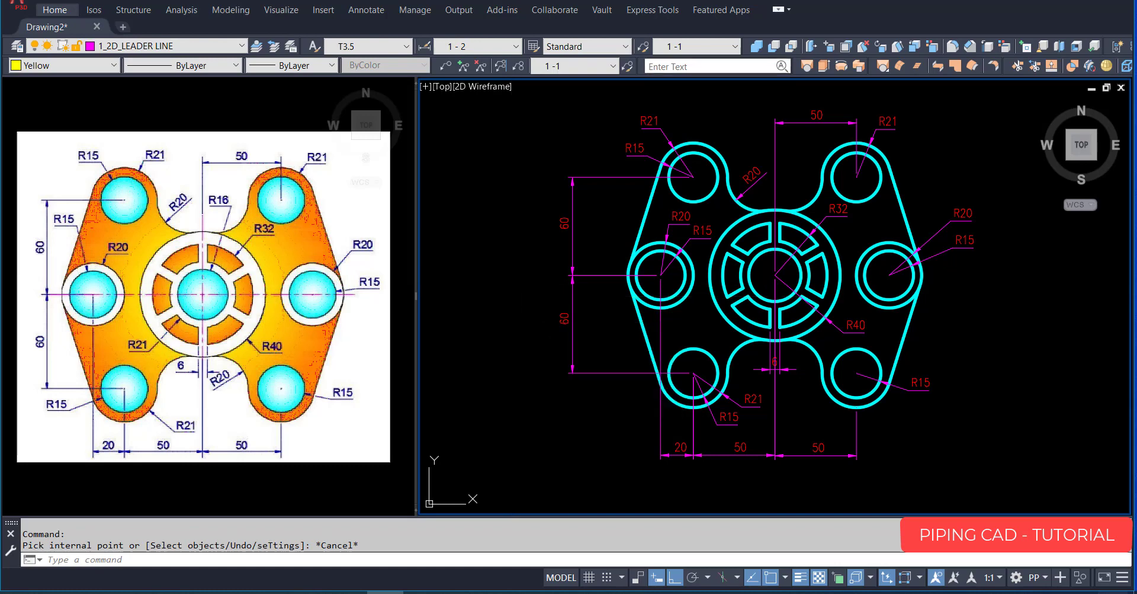
left_click(764, 275)
key("Escape")
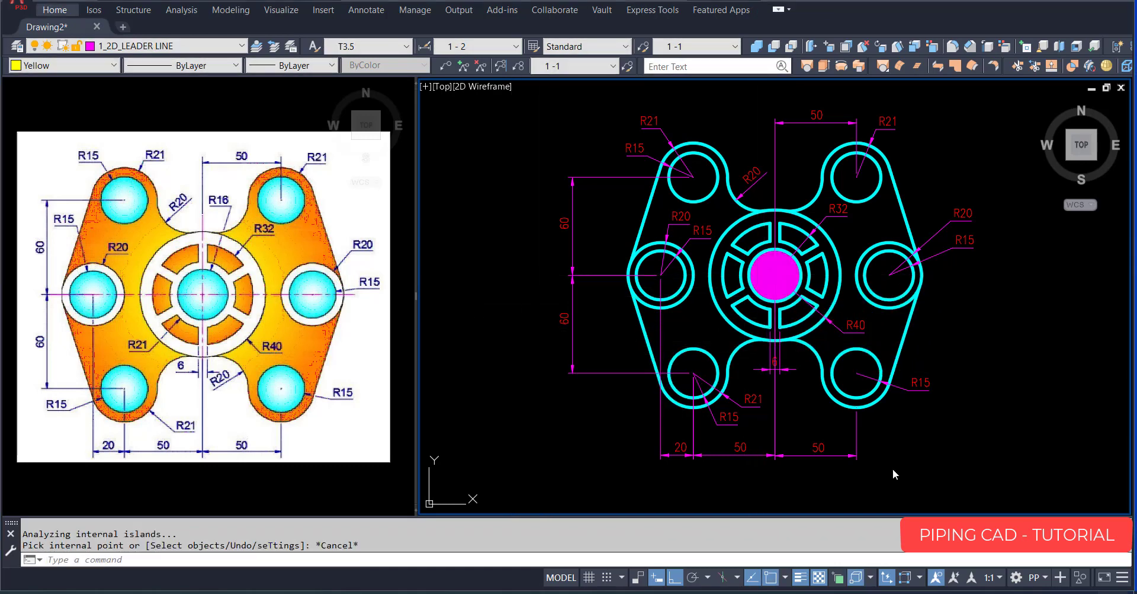
Delete the hatch from the central circle.
left_click(774, 275)
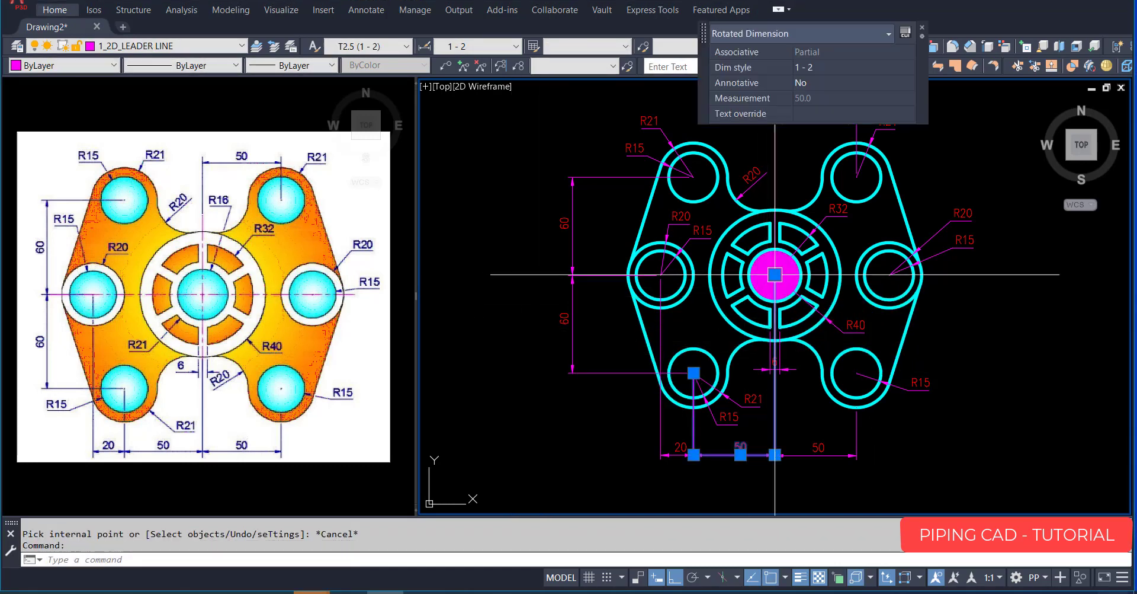
key("Escape")
scroll(760, 272, "up", 4)
left_click(765, 261)
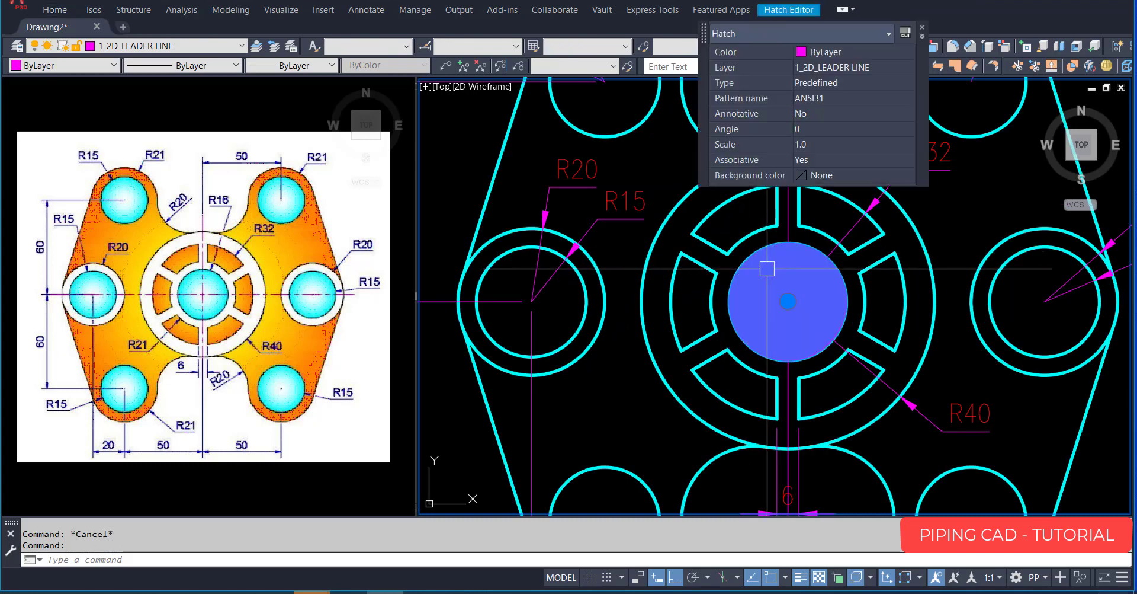
key("Delete")
scroll(767, 268, "down", 2)
Hatch the central circle and the inner circles of all six lobes on the 1_2D_HIDDEN LINE layer.
left_click(123, 48)
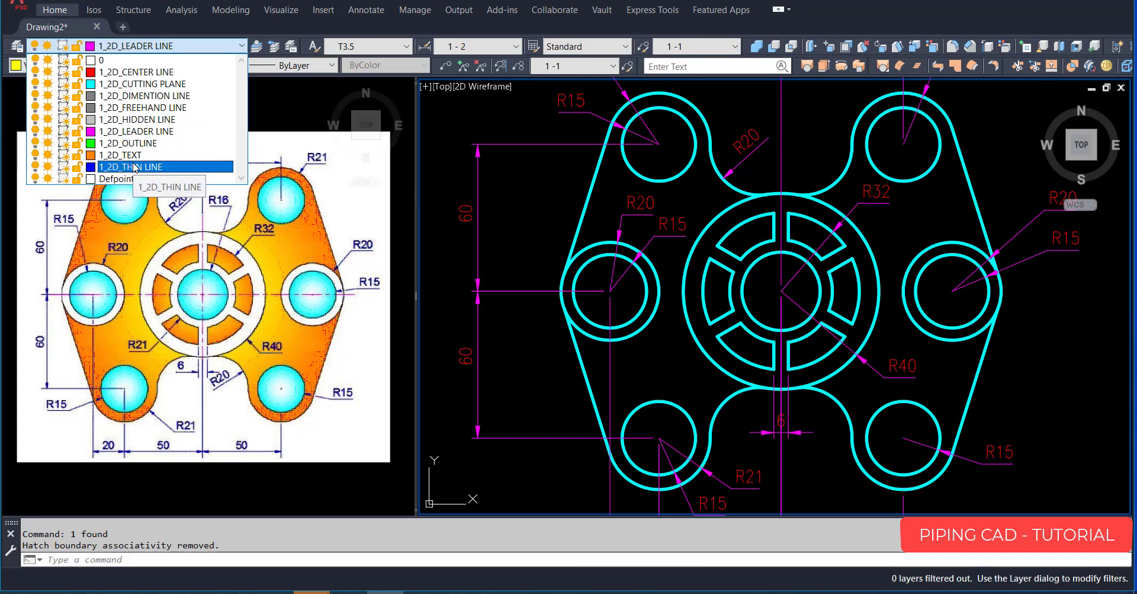
left_click(140, 127)
scroll(612, 284, "down", 3)
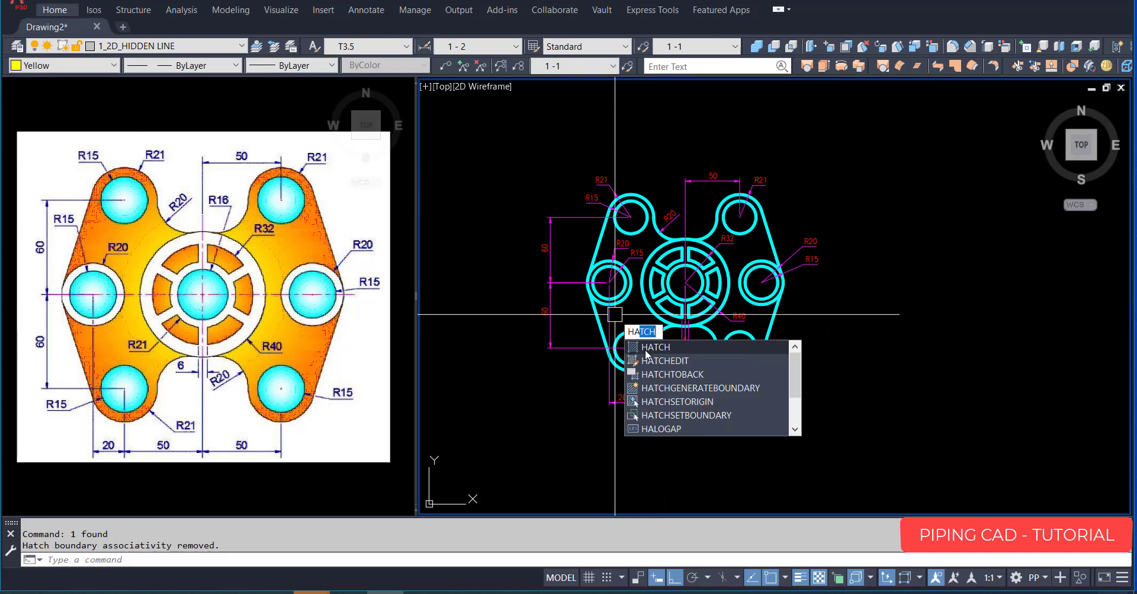
key("Return")
scroll(672, 287, "up", 4)
left_click(683, 280)
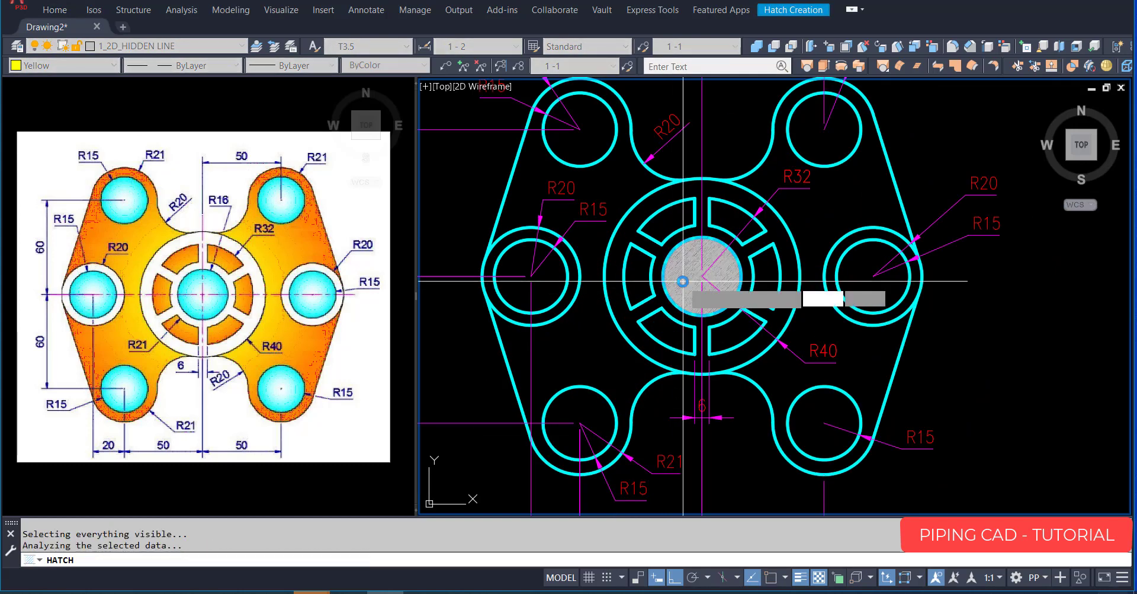
left_click(529, 280)
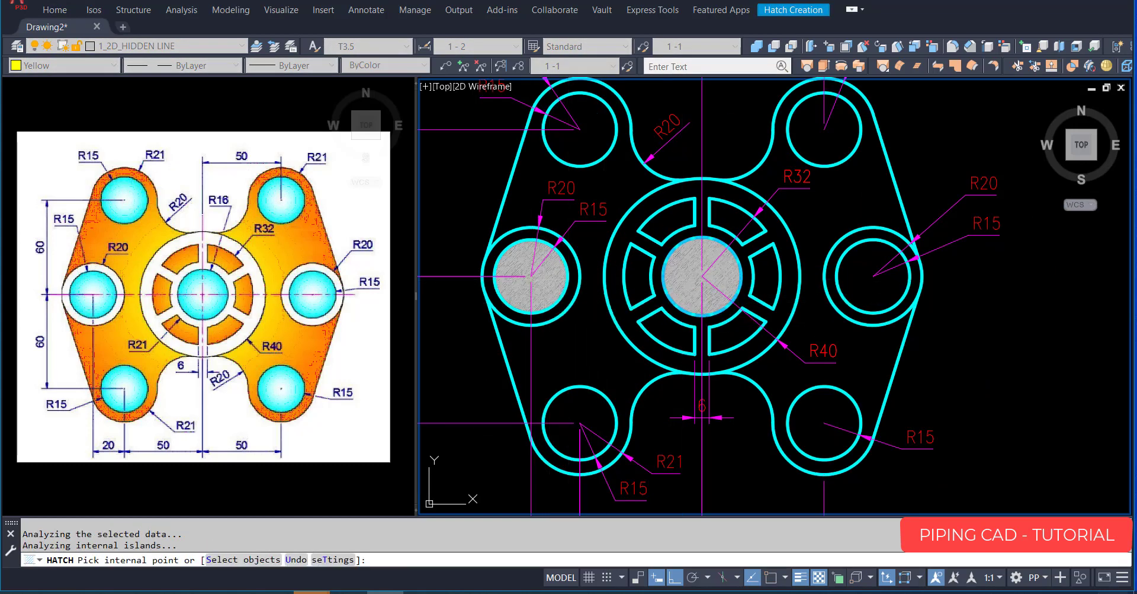
left_click(593, 129)
left_click(826, 139)
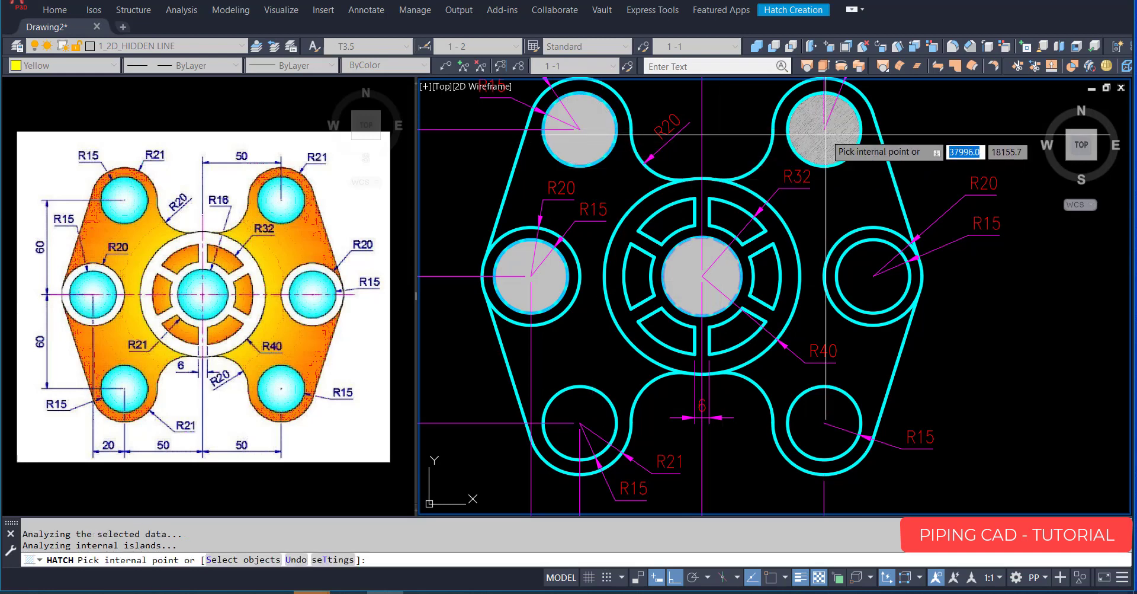
left_click(866, 275)
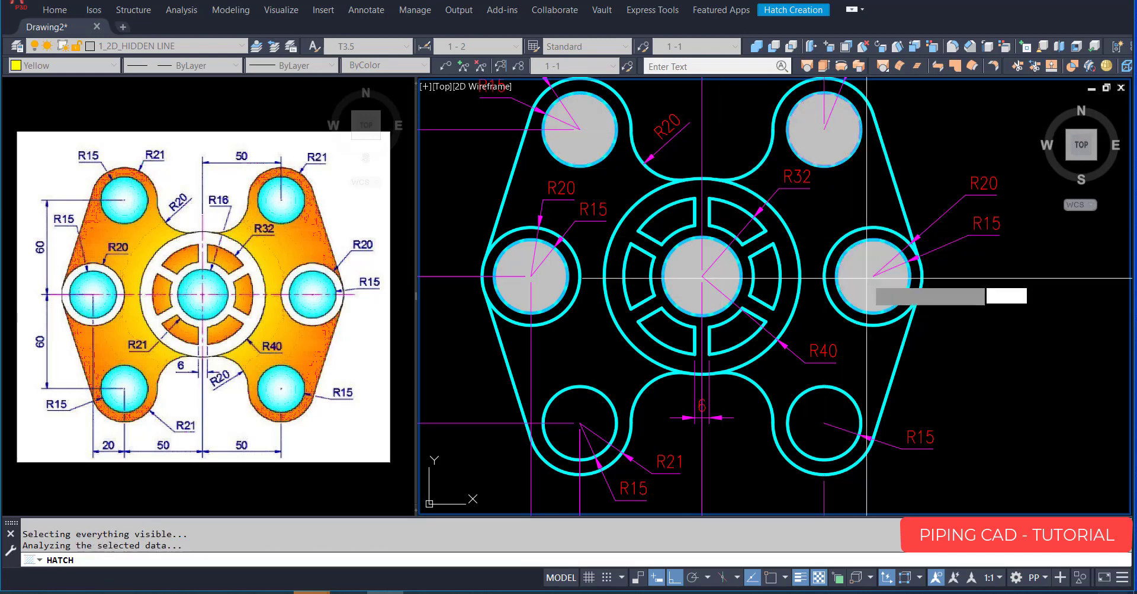
left_click(827, 407)
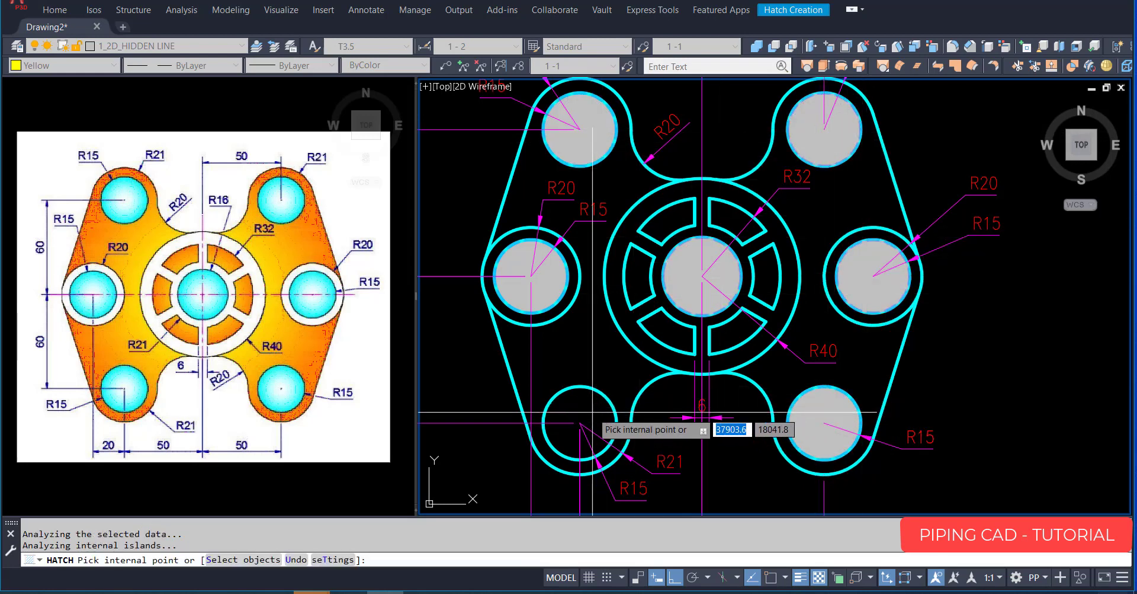
middle_click_drag(584, 411, 709, 391)
key("Return")
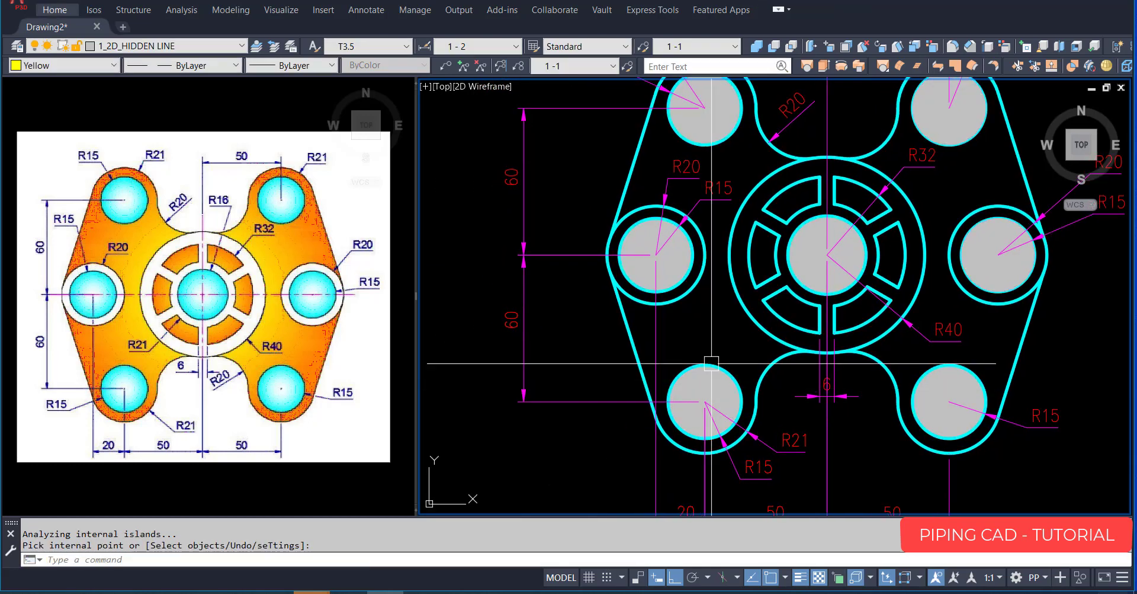
Make 1_2D_TEXT the current layer and hatch the six ring segments around the central circle.
left_click(211, 48)
left_click(110, 157)
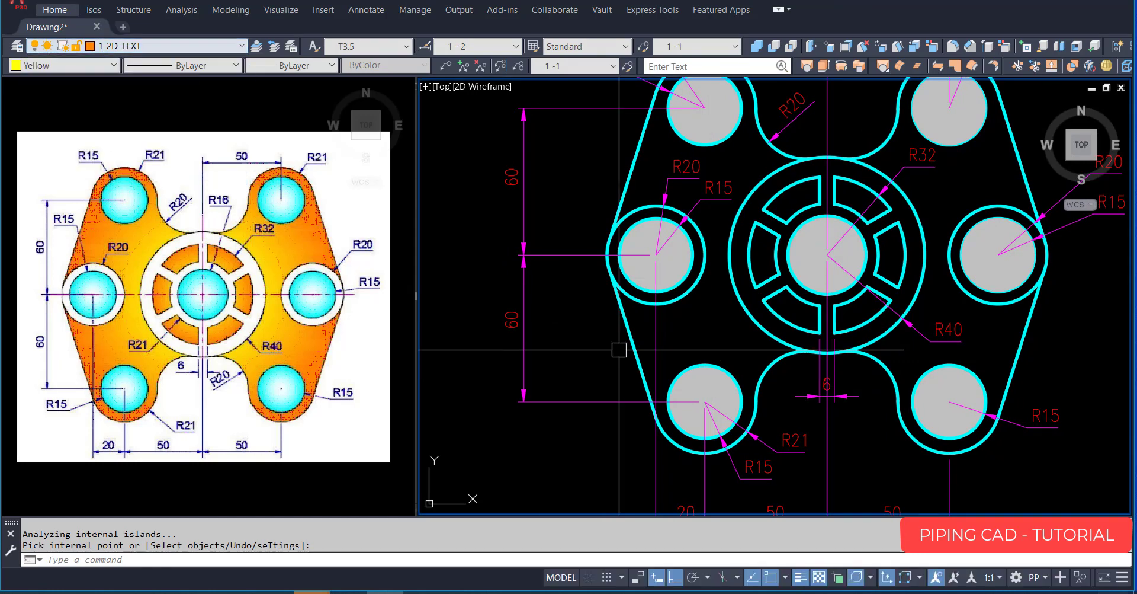
key("Return")
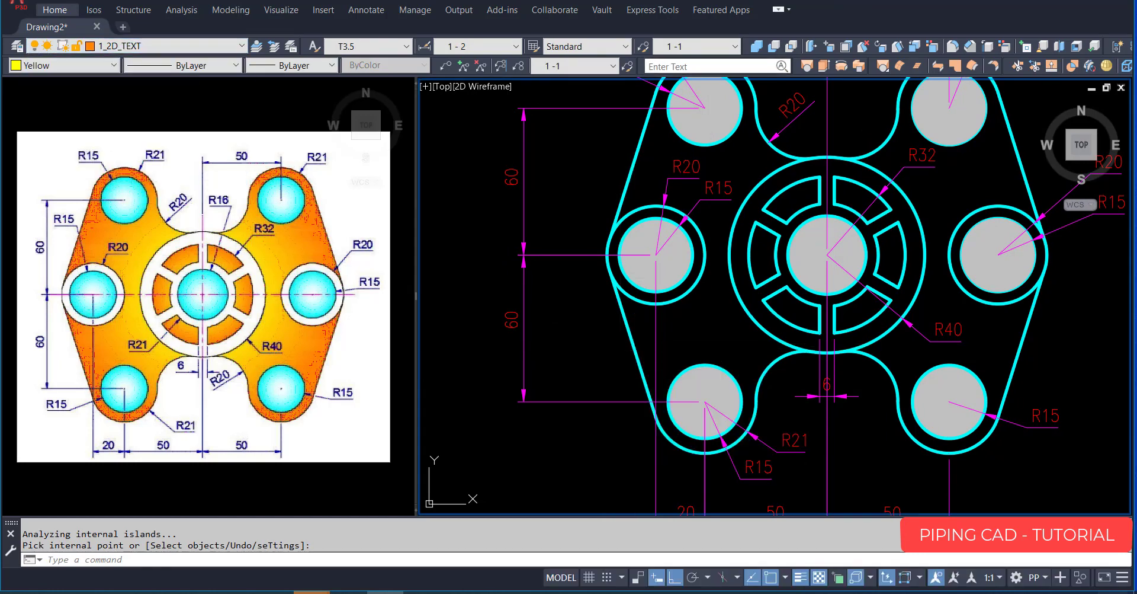
scroll(645, 369, "down", 2)
scroll(646, 369, "up", 2)
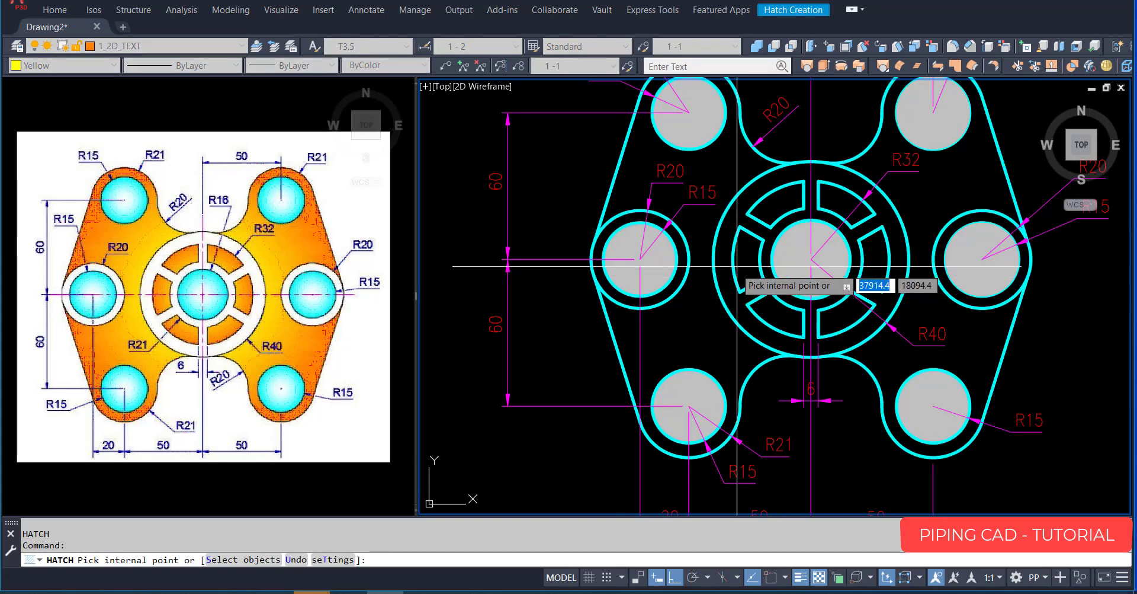
left_click(720, 292)
left_click(778, 202)
left_click(841, 201)
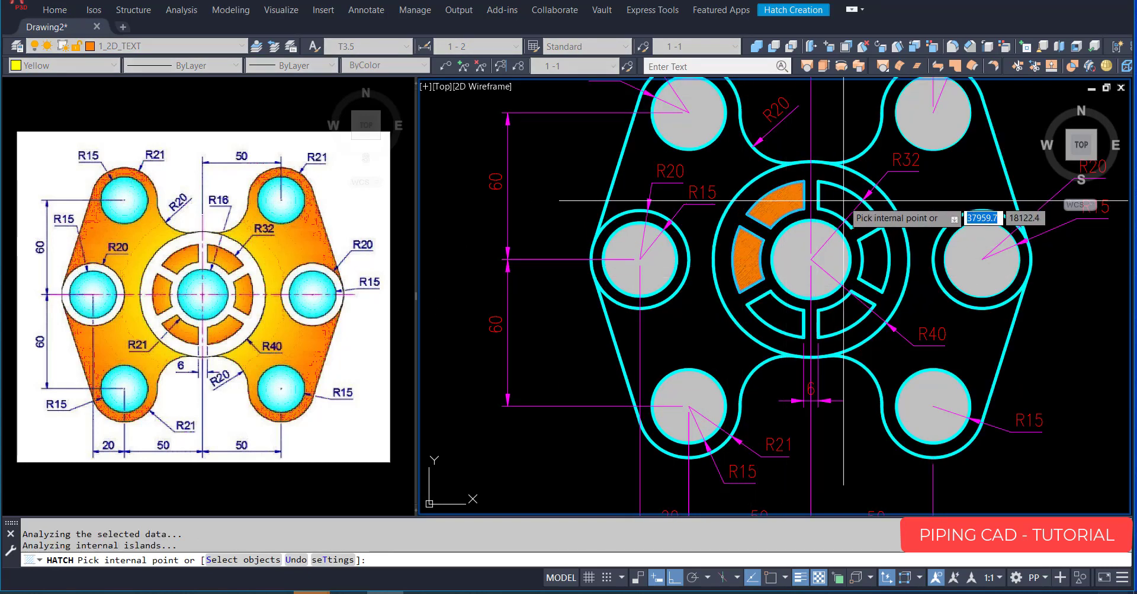
left_click(876, 258)
left_click(847, 305)
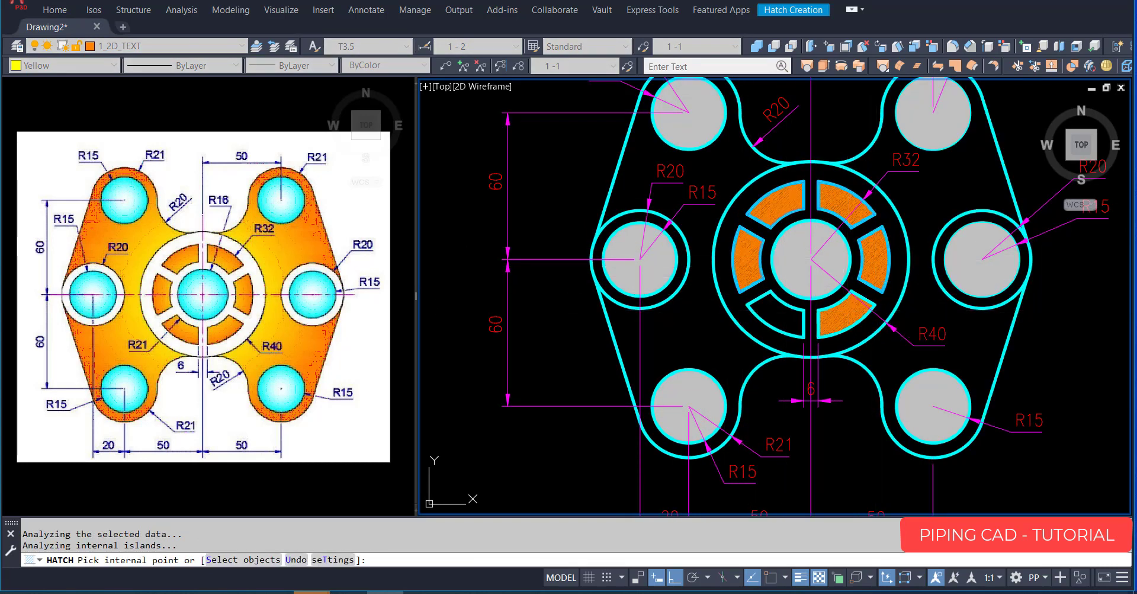
left_click(780, 316)
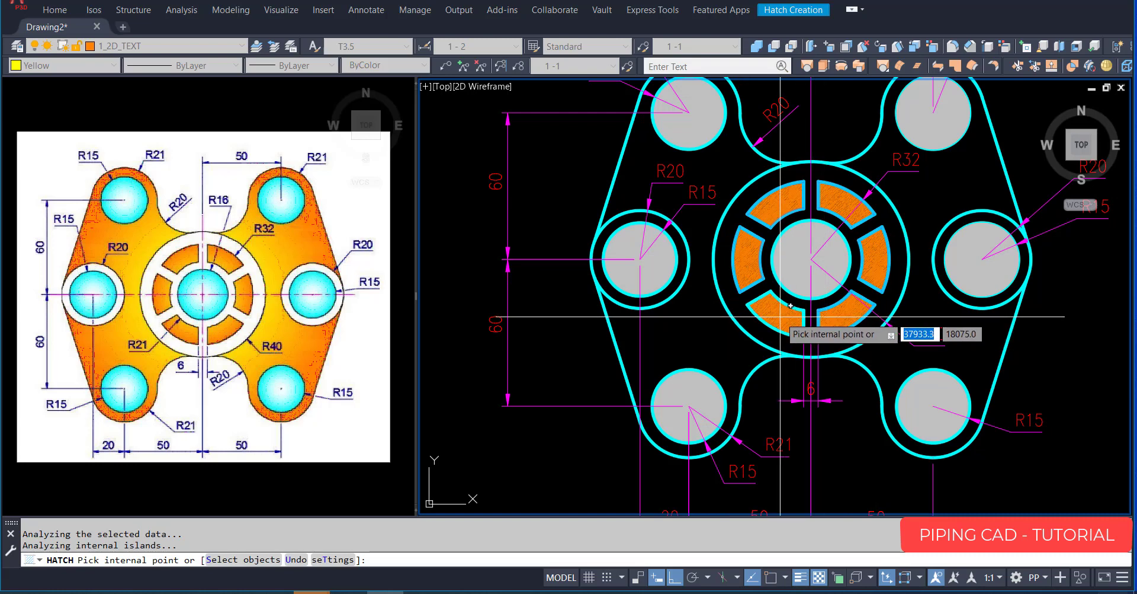
Hatch the left and right halves of the plate body outside the central ring and the lobe circles.
middle_click_drag(781, 316, 749, 336)
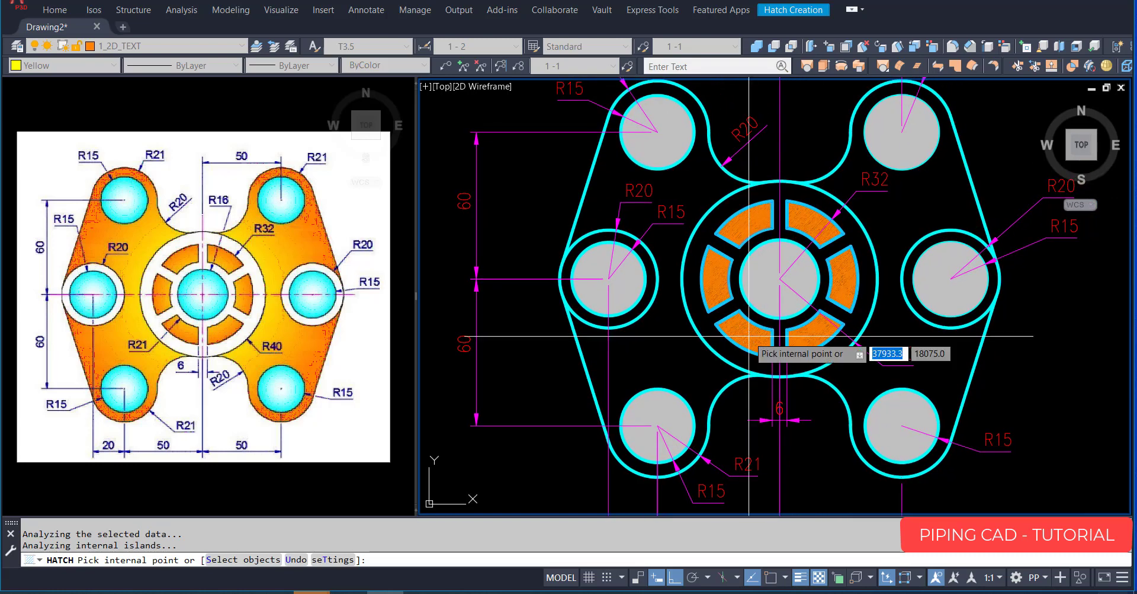
left_click(648, 354)
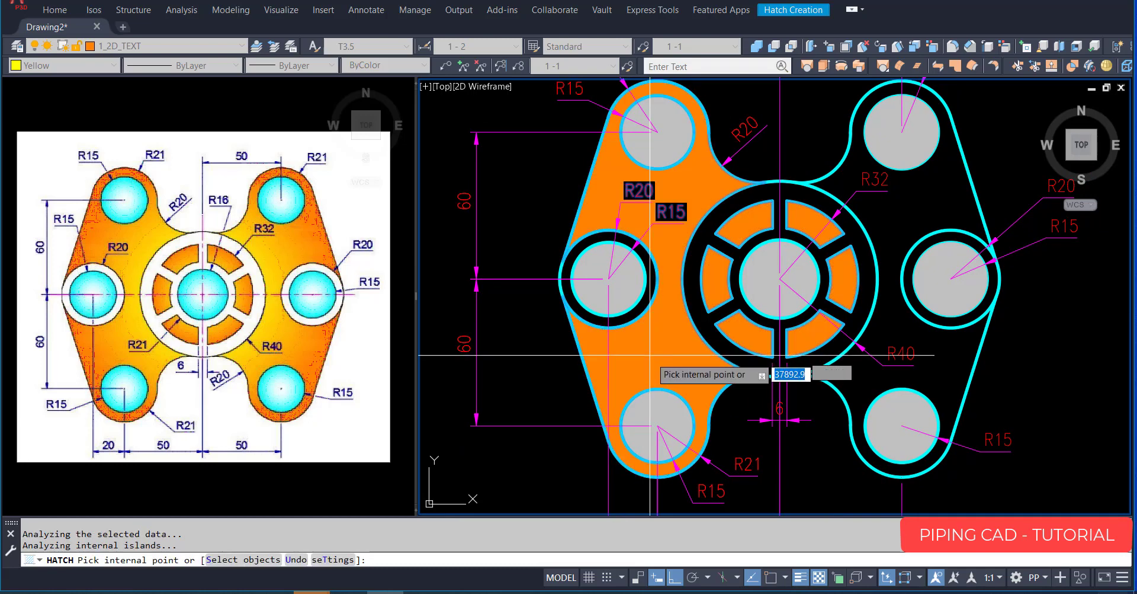
left_click(876, 375)
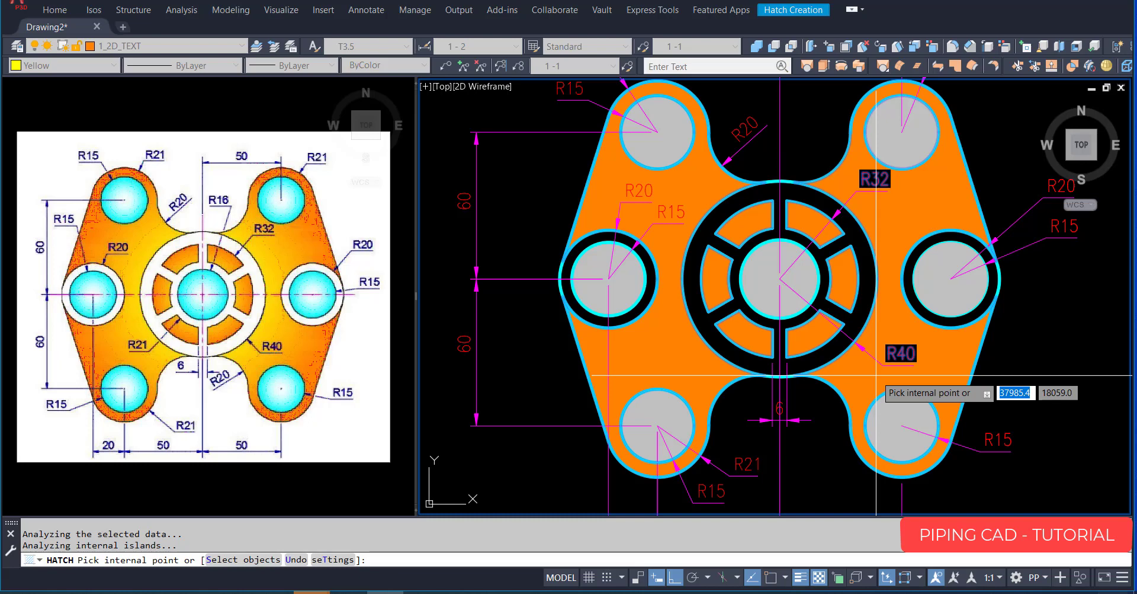
key("Return")
Move the radius text of the middle-left lobe's outer circle off the hatch to the lobe's upper left.
left_click(673, 216)
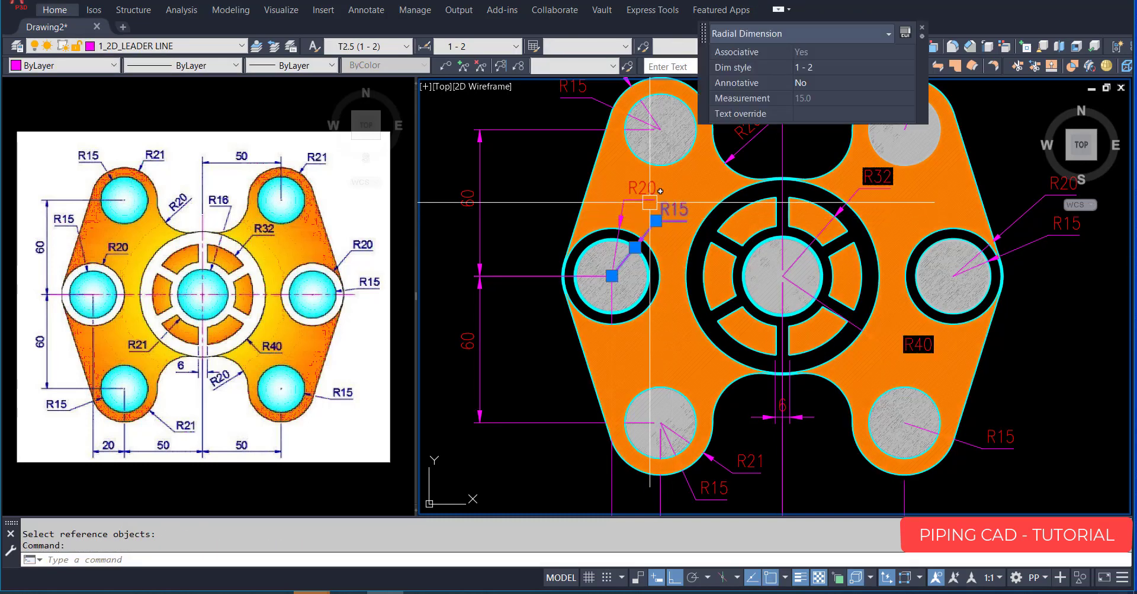
key("Escape")
left_click(641, 196)
left_click(642, 191)
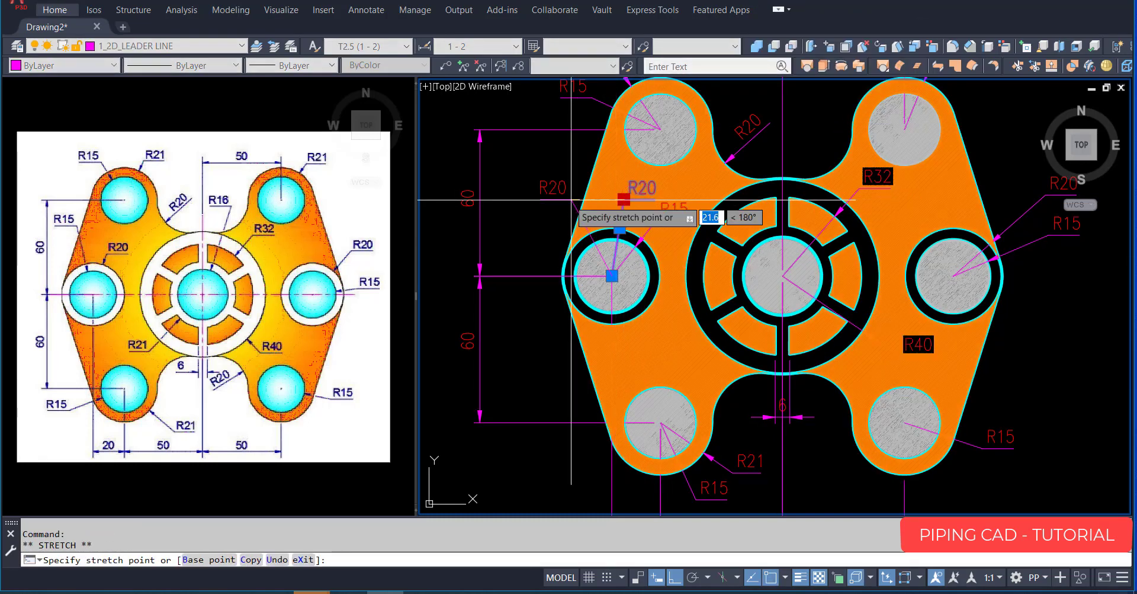
left_click(560, 184)
key("Escape")
Move the radius text of the middle-left lobe's inner circle off the hatch, below the outer circle's radius text.
left_click(664, 218)
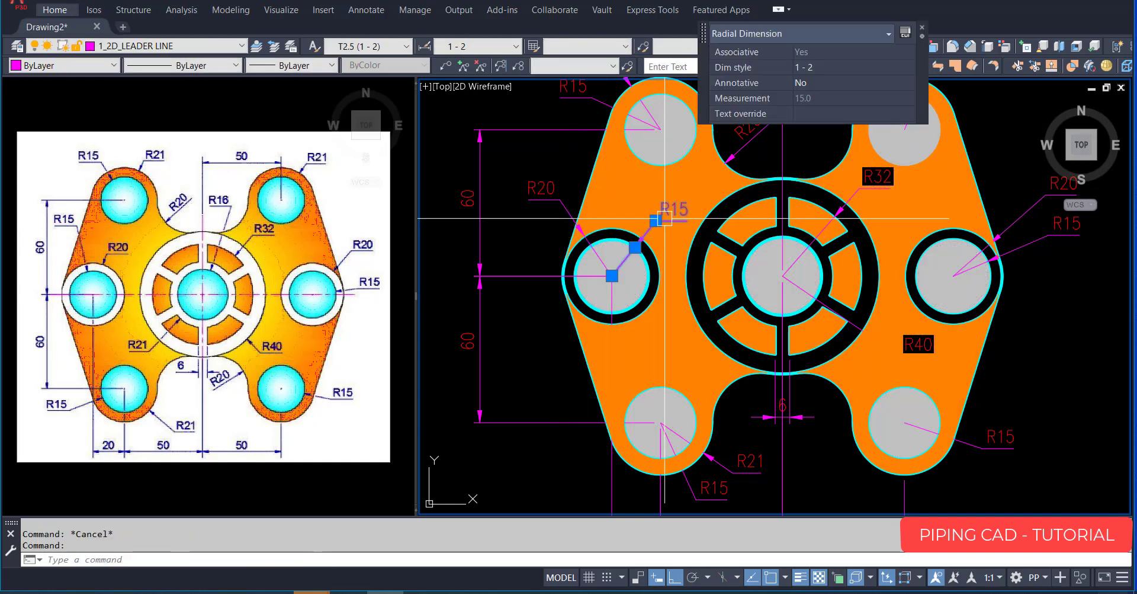
left_click(655, 220)
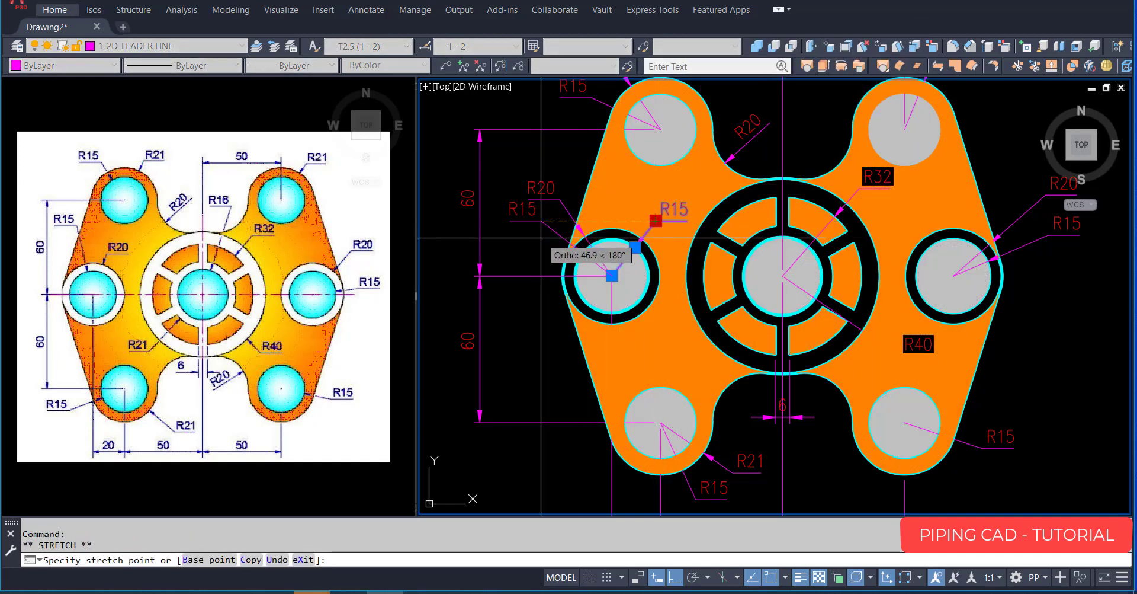
left_click(541, 220)
left_click(541, 220)
left_click(540, 244)
key("Escape")
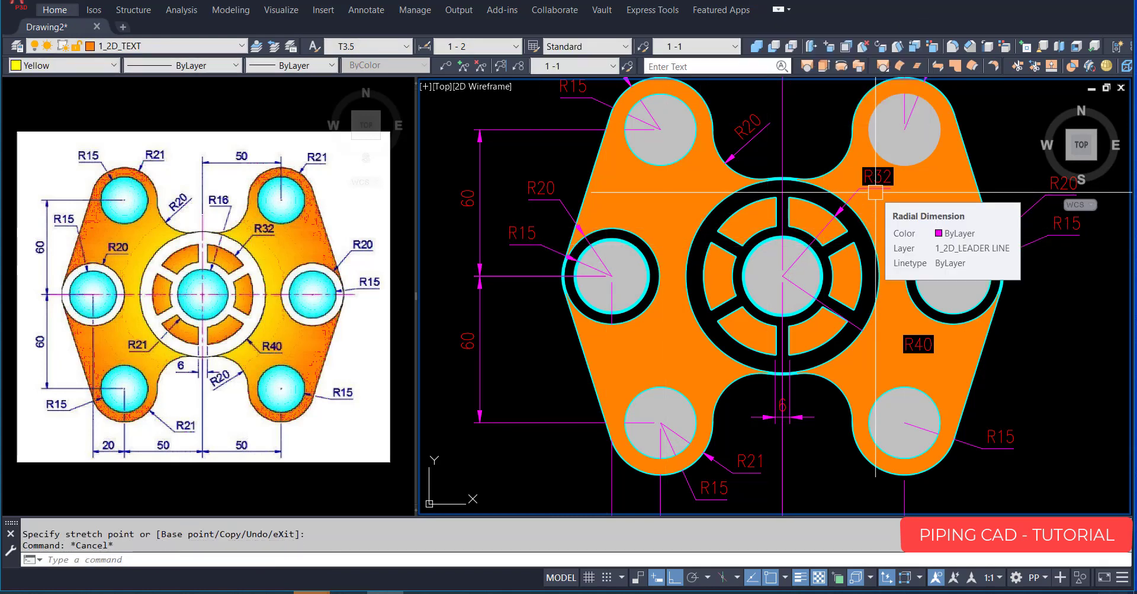
Dimension the central circle's radius with ortho off, placing the text beside the upper-right lobe.
type("dra")
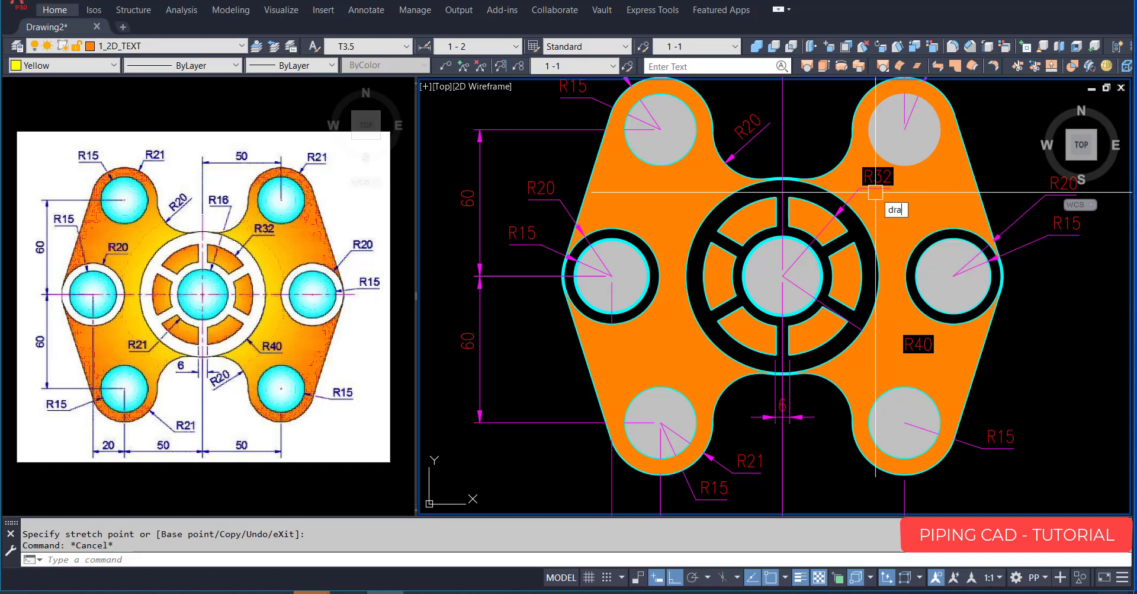
key("Return")
scroll(823, 245, "up", 4)
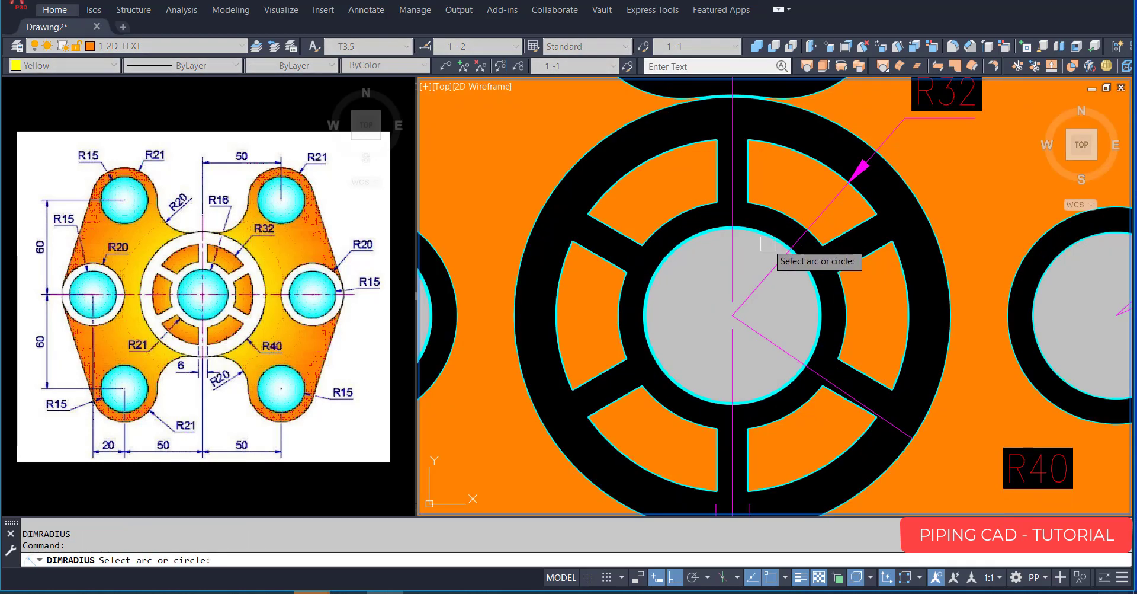
left_click(768, 243)
middle_click_drag(735, 195, 753, 323)
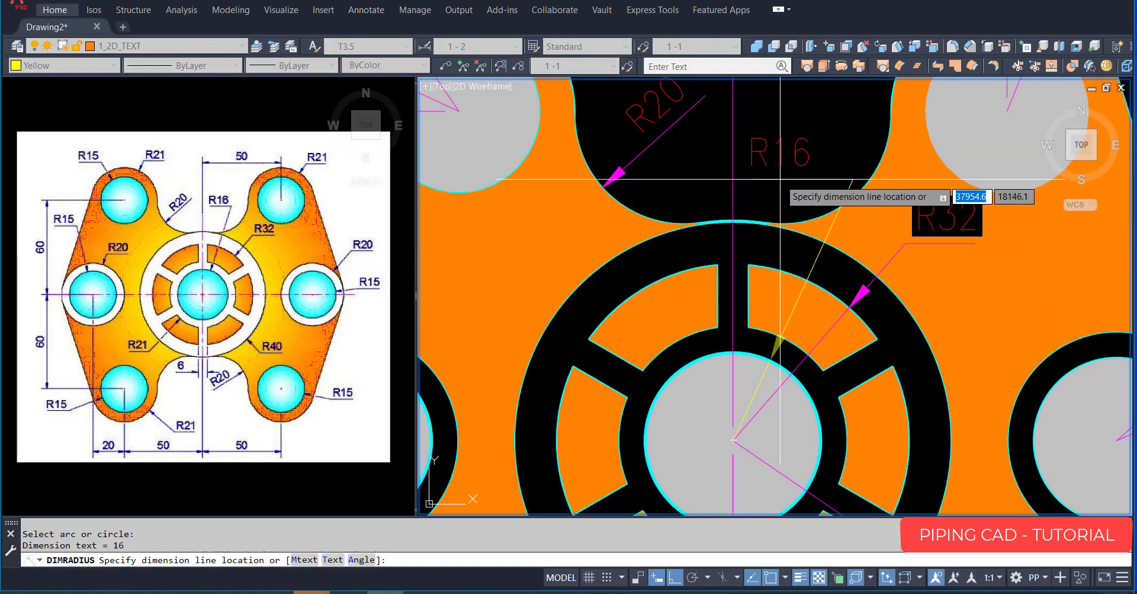
middle_click_drag(756, 169, 752, 247)
key("F8")
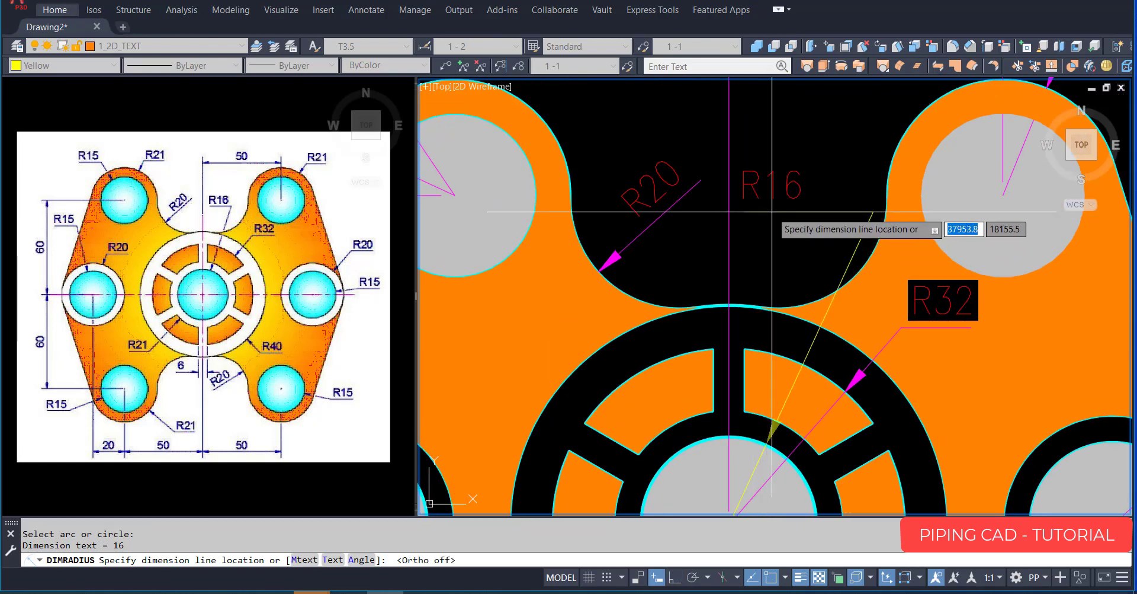
left_click(877, 209)
Move the central circle's radius text into the gap between the two upper lobes, just right of the vertical centre line.
left_click(869, 226)
left_click(874, 207)
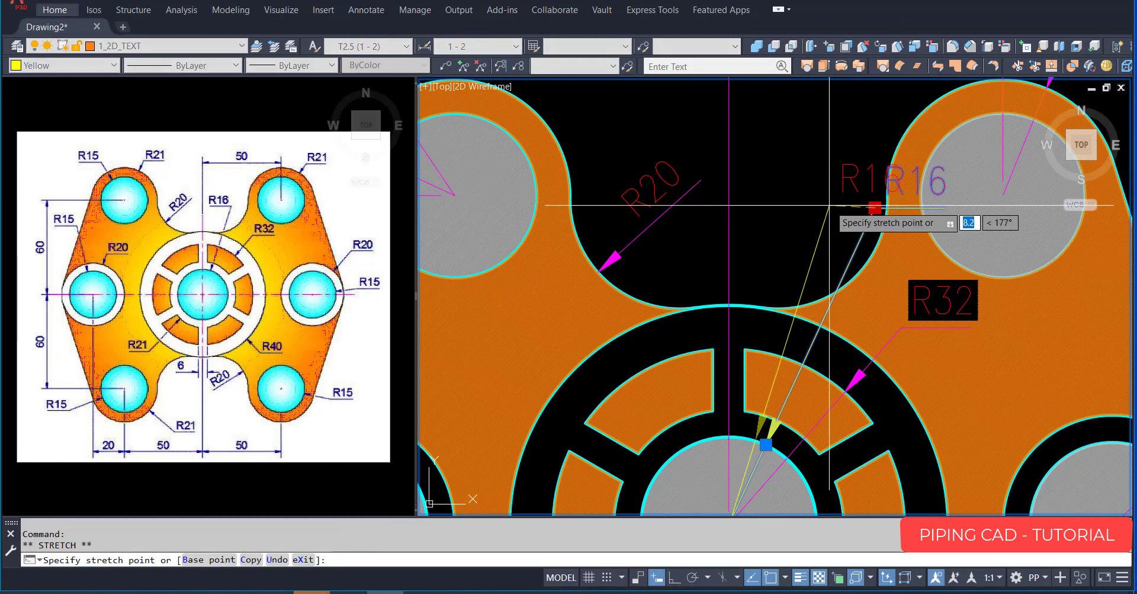
left_click(776, 203)
left_click(776, 202)
key("Escape")
key("Escape")
scroll(776, 202, "down", 2)
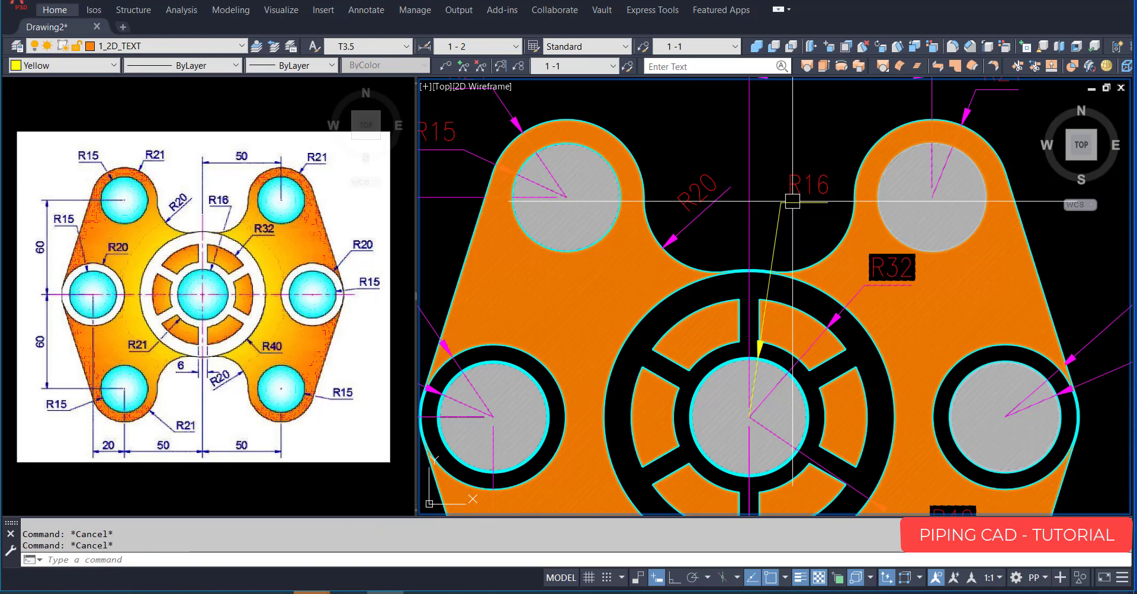
Match the properties of the upper-left R20 fillet dimension onto the central circle's radius dimension.
type("ma")
key("Return")
left_click(713, 194)
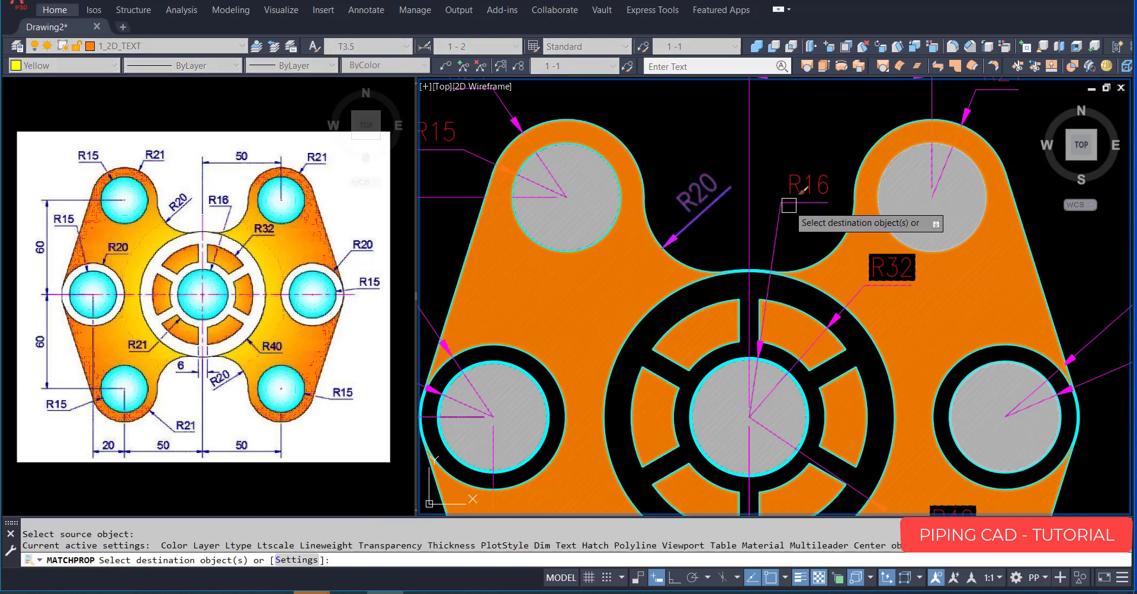
left_click(789, 205)
key("Escape")
scroll(790, 205, "down", 2)
middle_click_drag(844, 298, 857, 206)
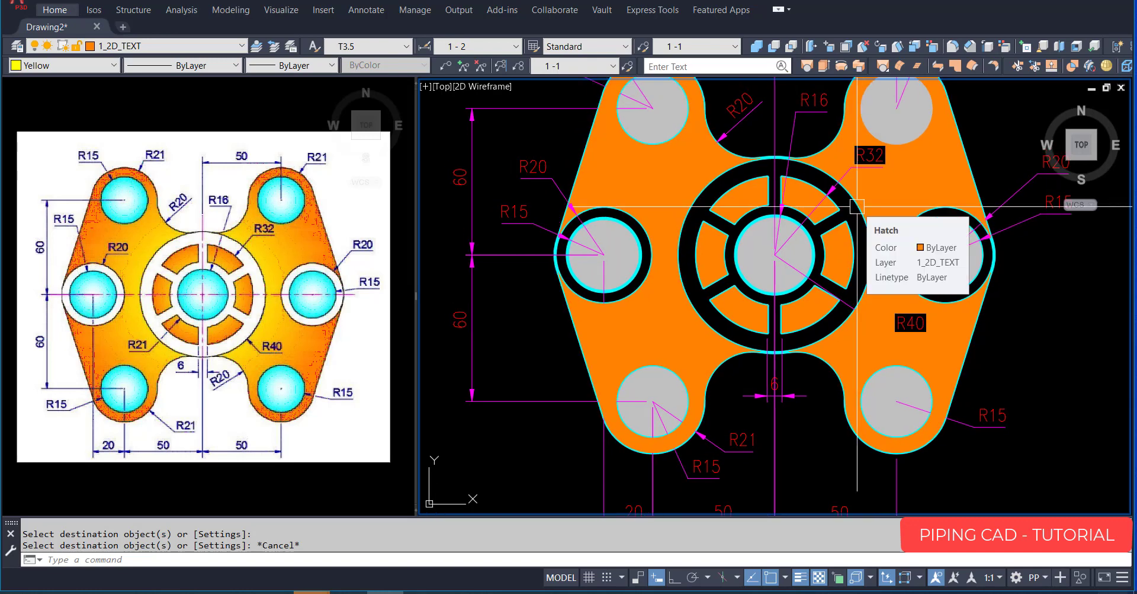
scroll(858, 207, "down", 2)
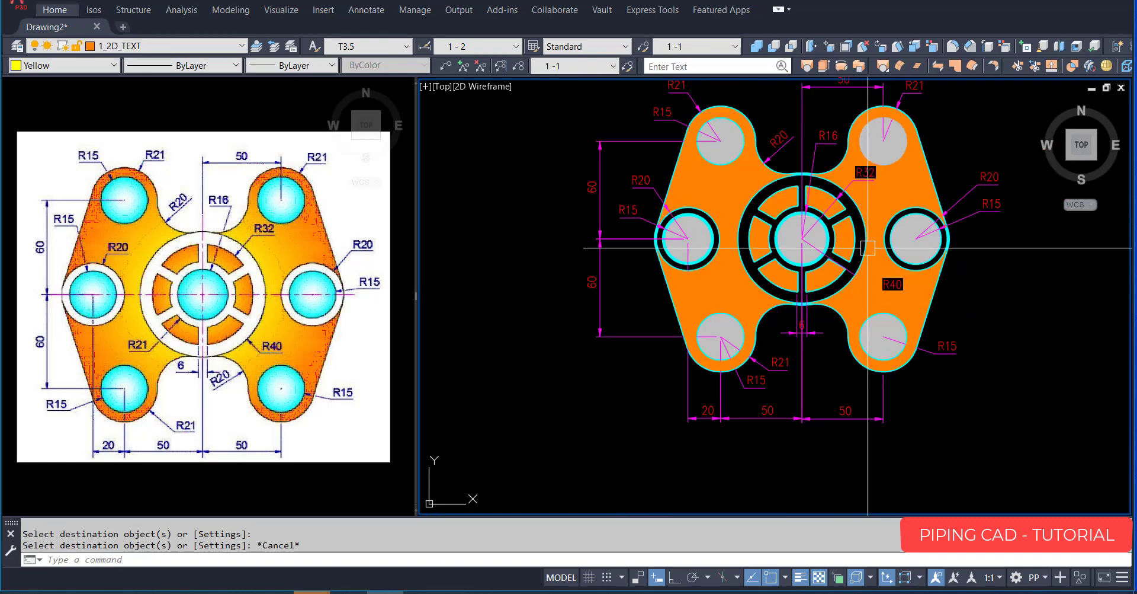